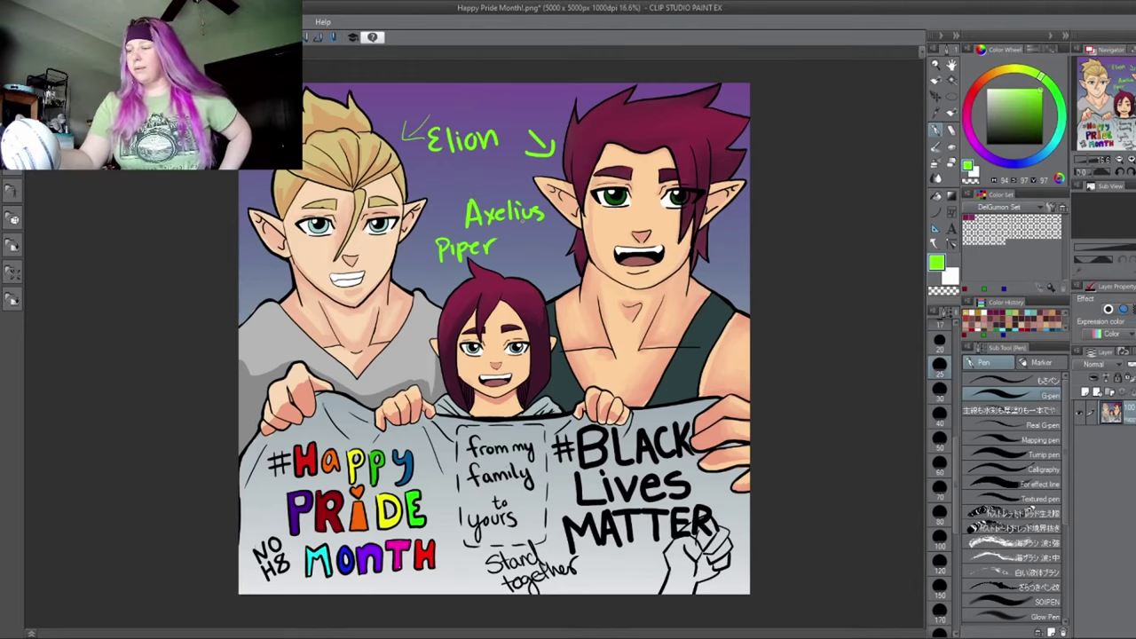
- Show the family artwork beside the three-portrait template and position both so they are comfortably in view
key("ctrl+Tab")
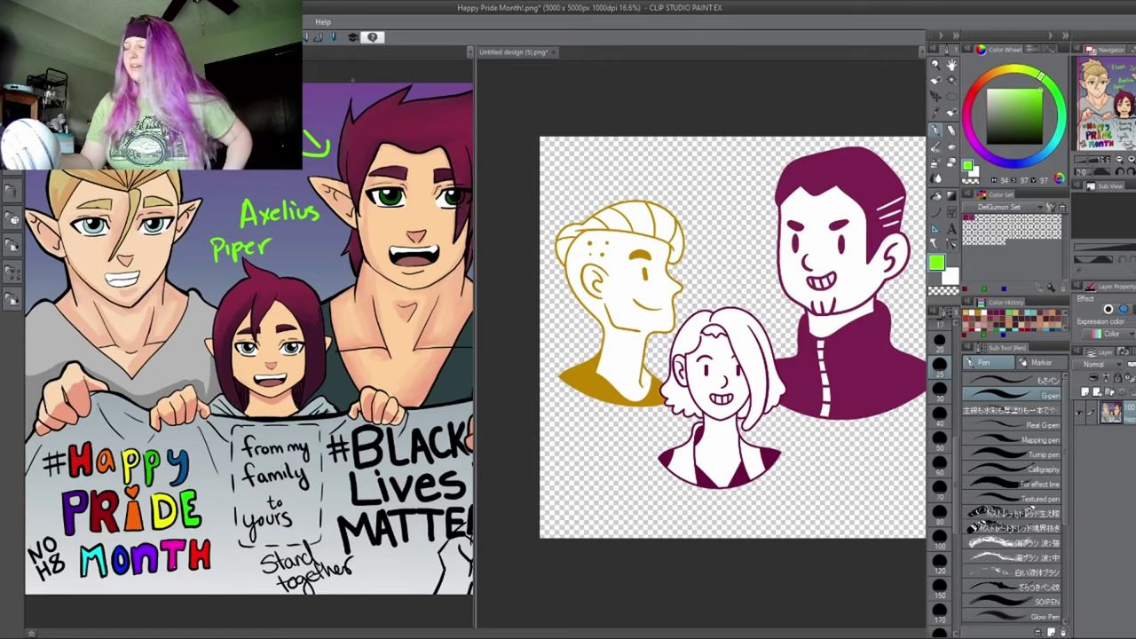
key("ctrl+minus")
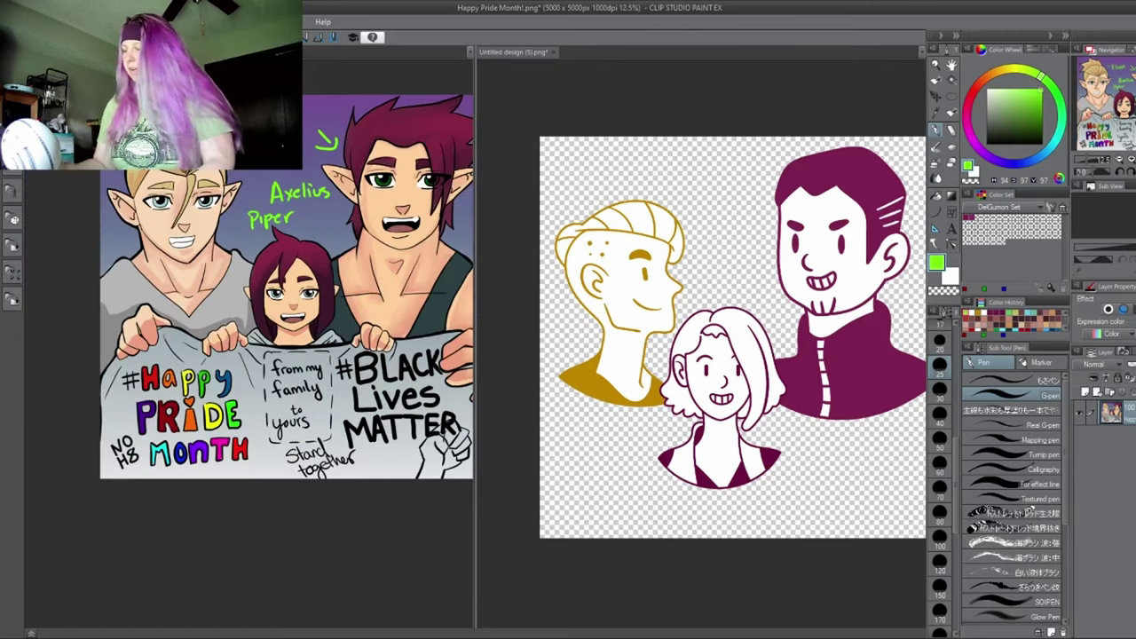
left_click_drag(341, 271, 300, 322)
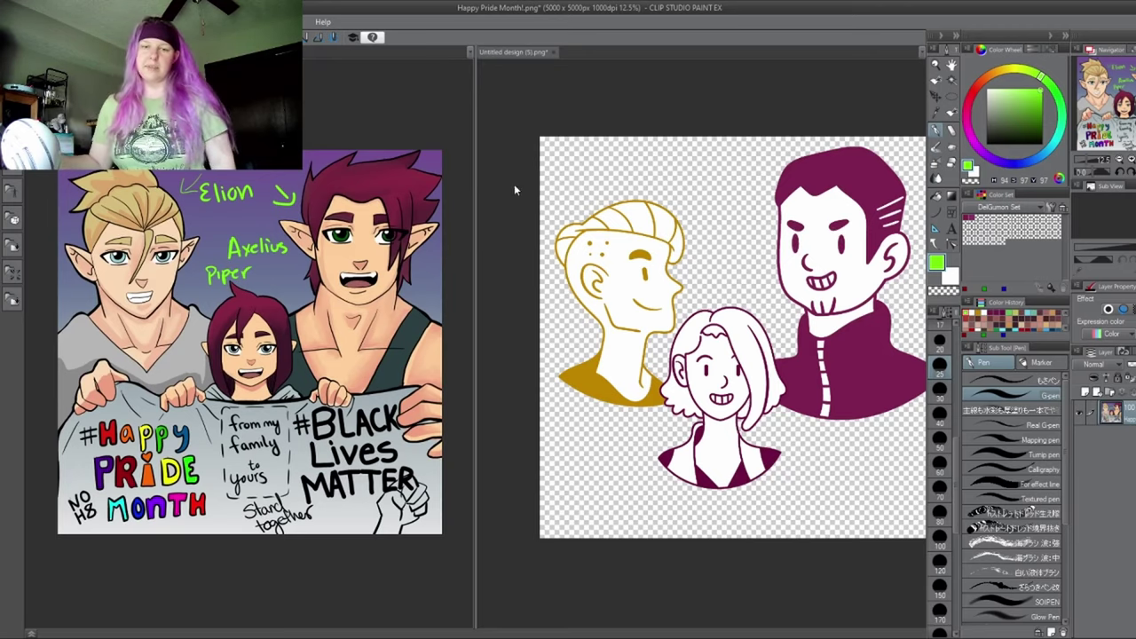
scroll(248, 367, "up", 1)
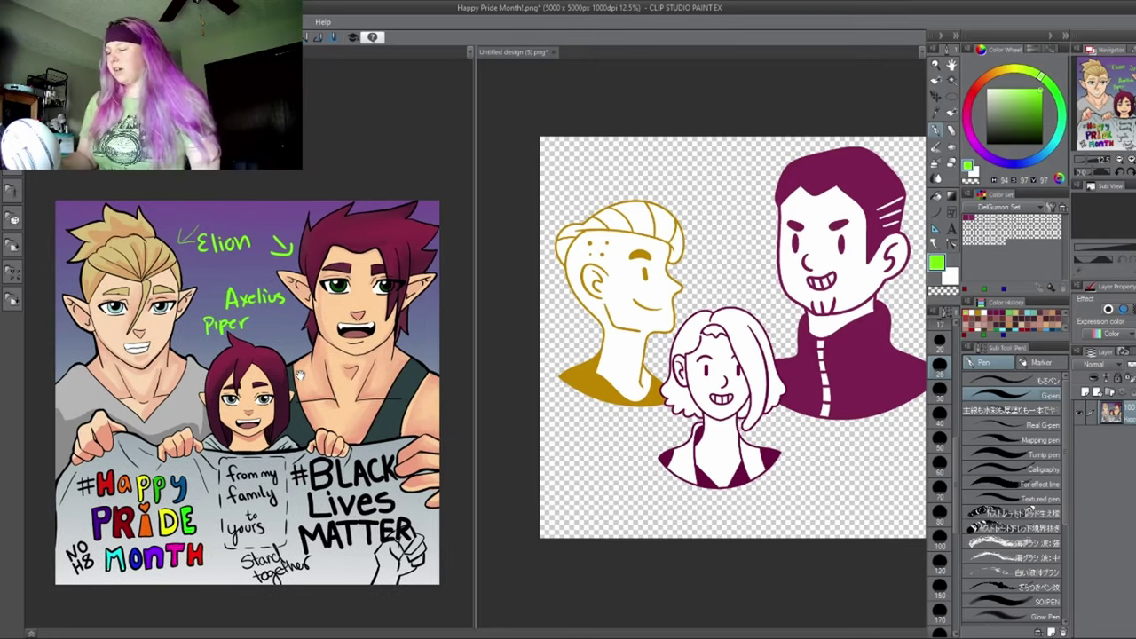
left_click_drag(300, 376, 299, 298)
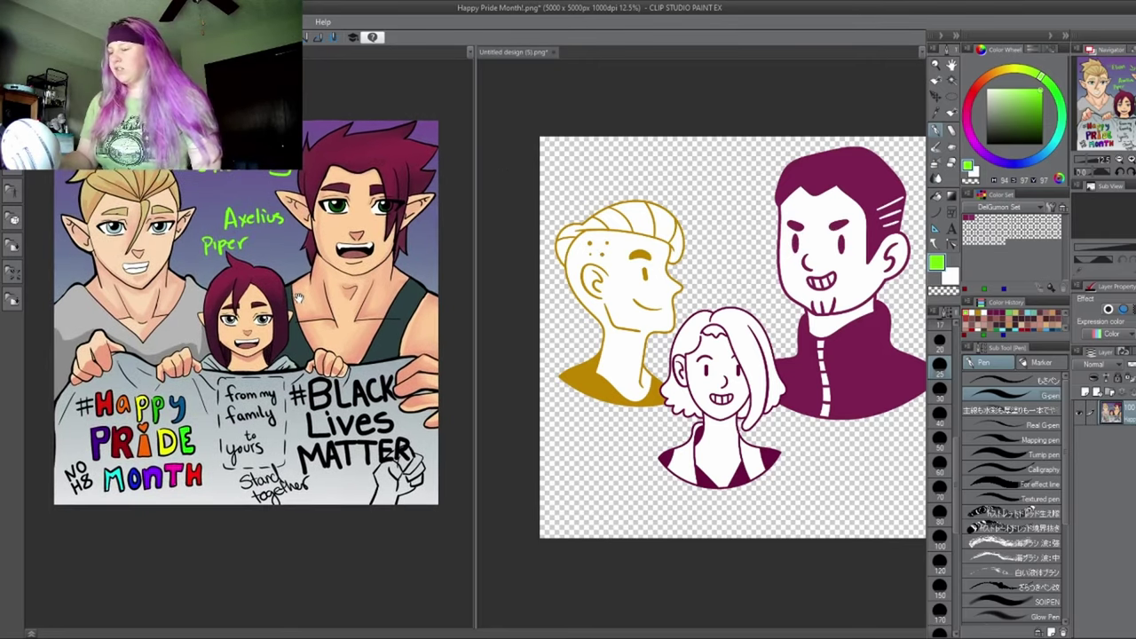
left_click(721, 174)
left_click_drag(725, 190, 684, 185)
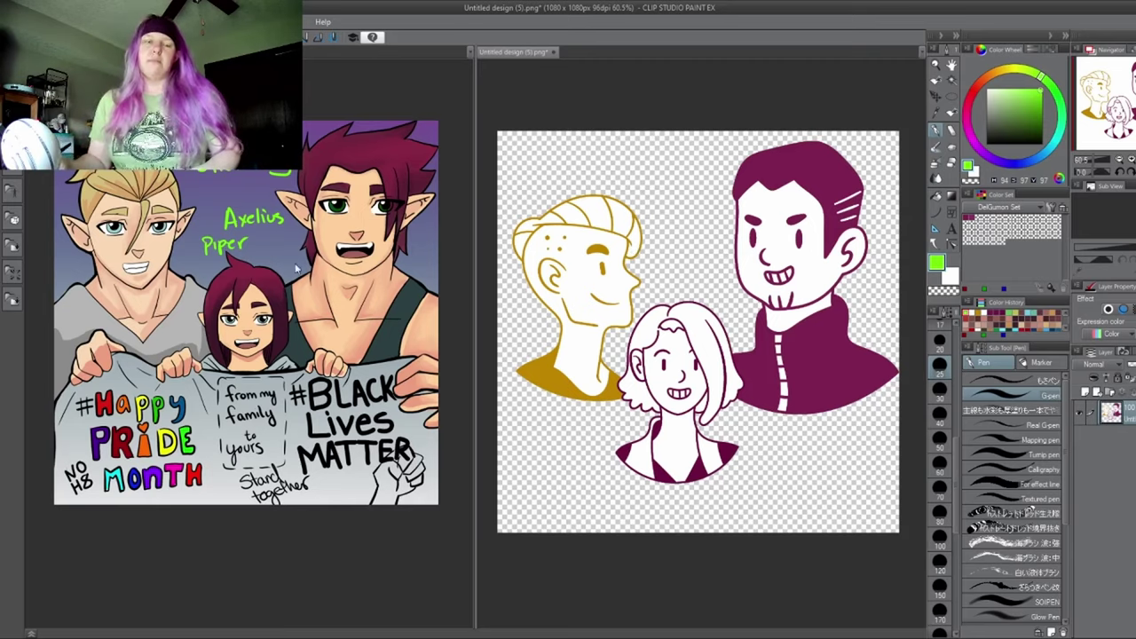
left_click(304, 149)
left_click_drag(317, 196, 318, 251)
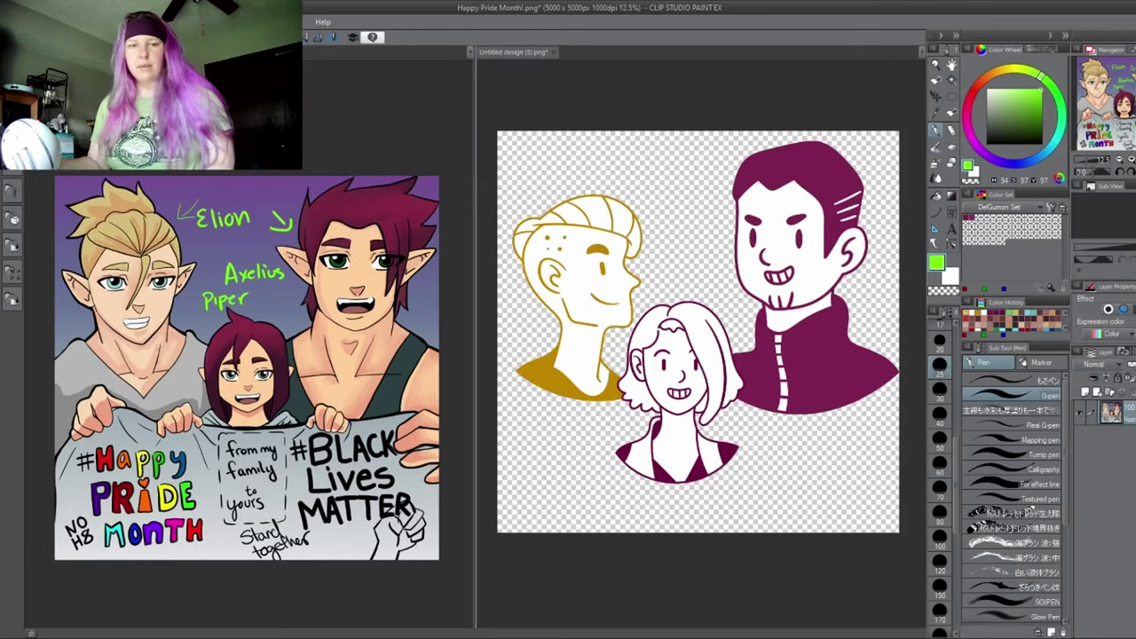
- Activate the three-portrait template document and add a new drawing layer above its artwork
left_click(531, 55)
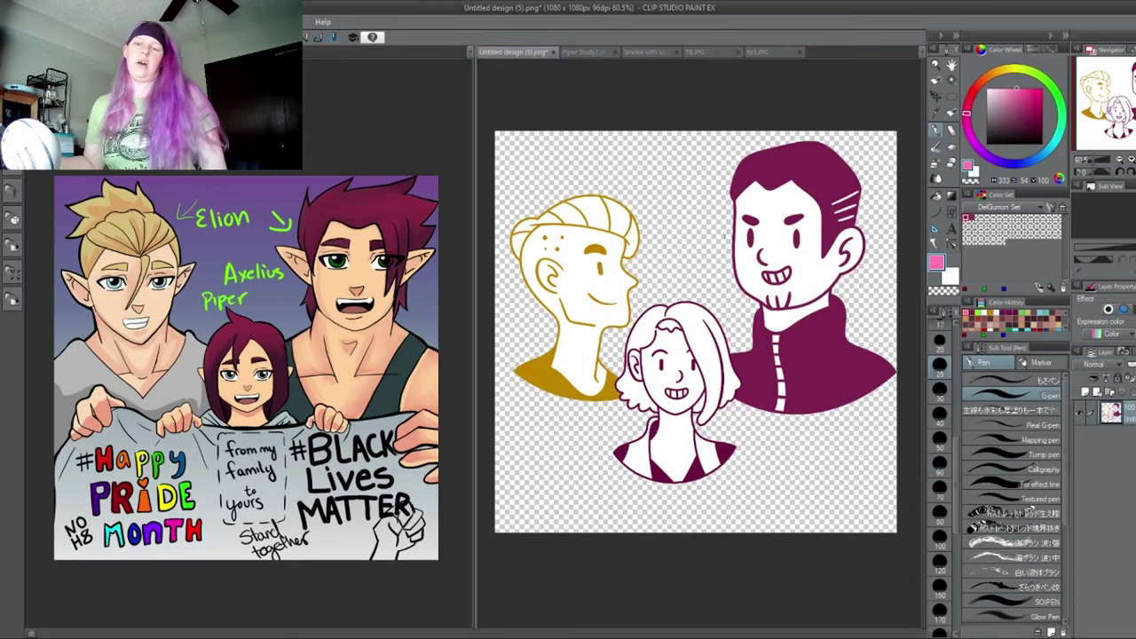
left_click(1086, 392)
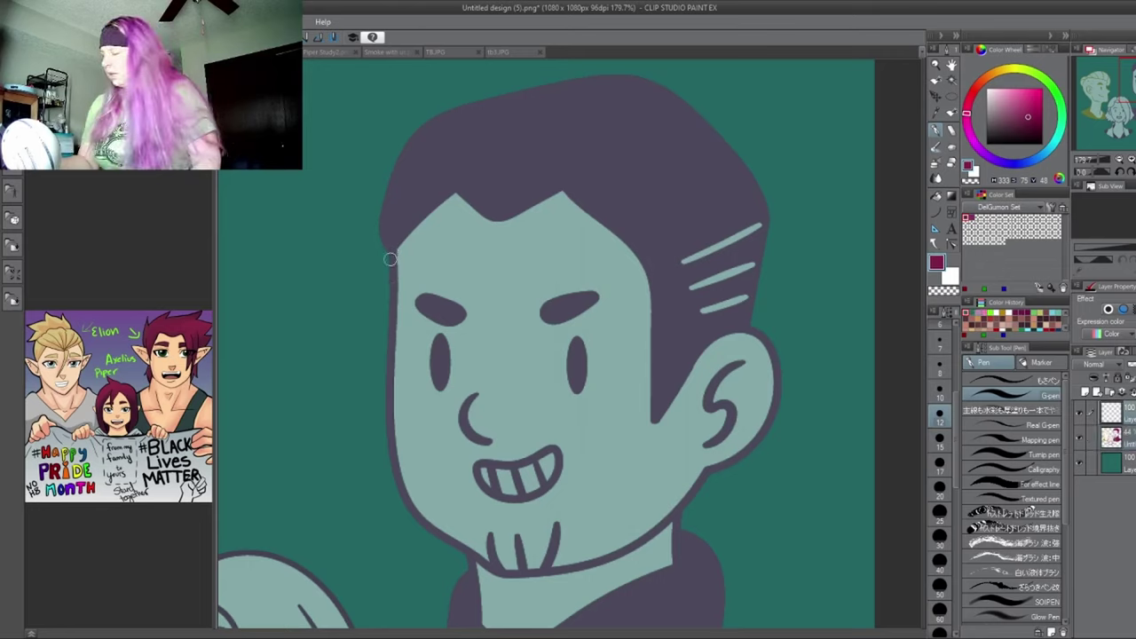
mouse_move(392, 253)
left_mouse_down()
mouse_move(394, 461)
mouse_move(421, 518)
mouse_move(493, 574)
left_mouse_up()
mouse_move(347, 236)
left_mouse_down()
mouse_move(344, 436)
mouse_move(373, 622)
left_mouse_up()
key("ctrl+z")
key("ctrl+z")
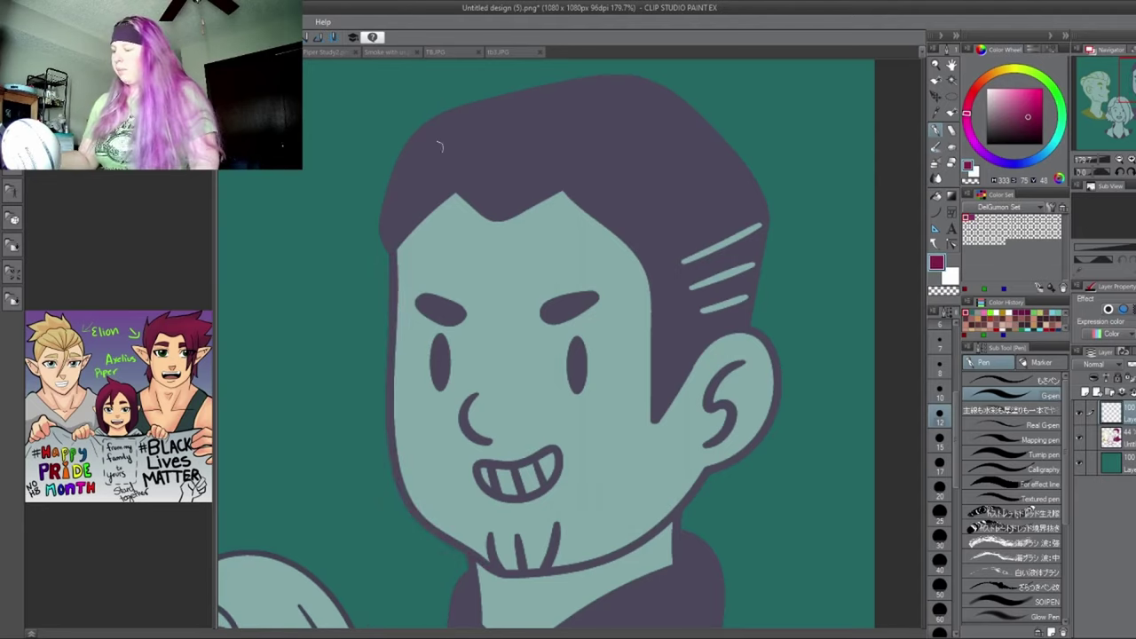
- Hide the empty drawing layer, bring the template layer to full opacity and examine the line work of its portraits
mouse_move(1128, 80)
left_mouse_down()
mouse_move(1125, 106)
mouse_move(1132, 78)
left_mouse_up()
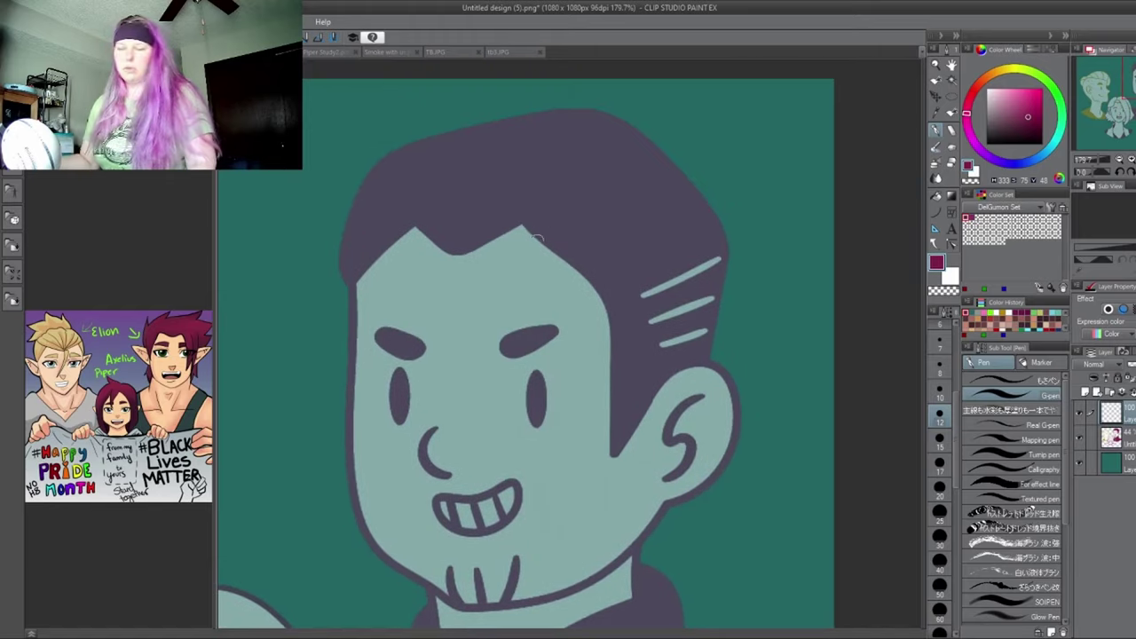
left_click(1080, 412)
left_click(1114, 435)
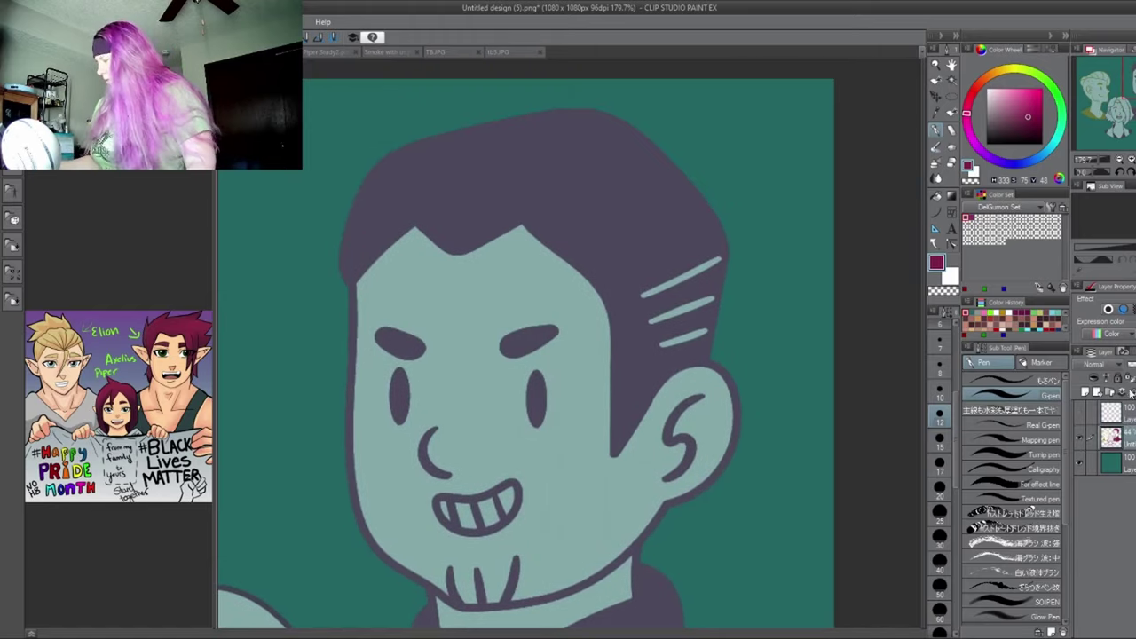
left_click(1133, 364)
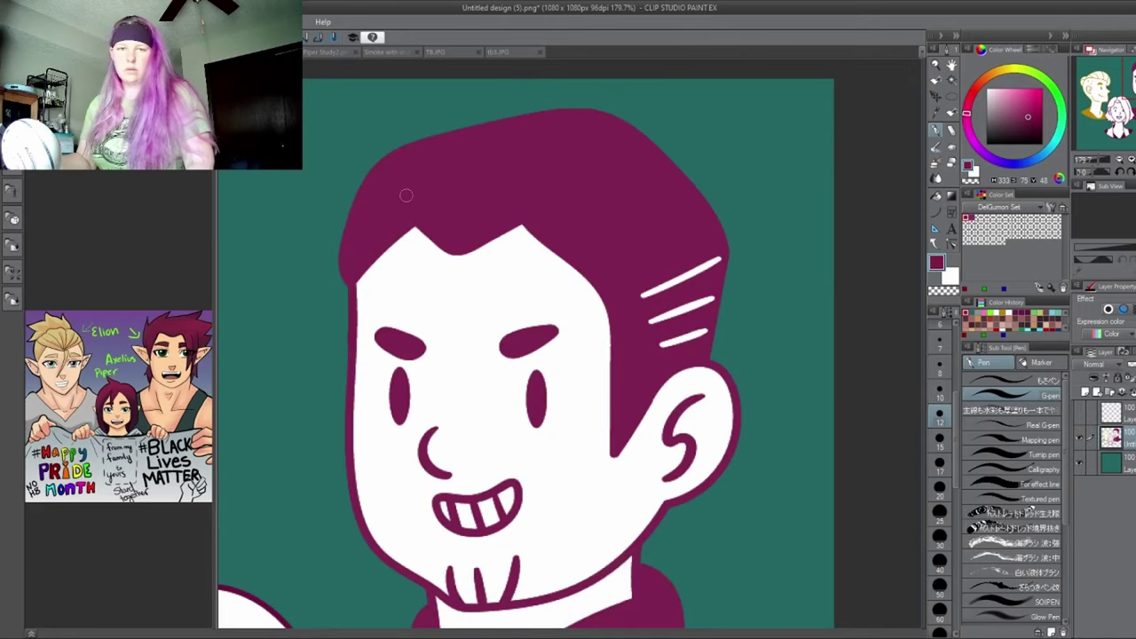
left_click_drag(443, 577, 903, 386)
scroll(569, 343, "left", 2)
scroll(568, 343, "down", 1)
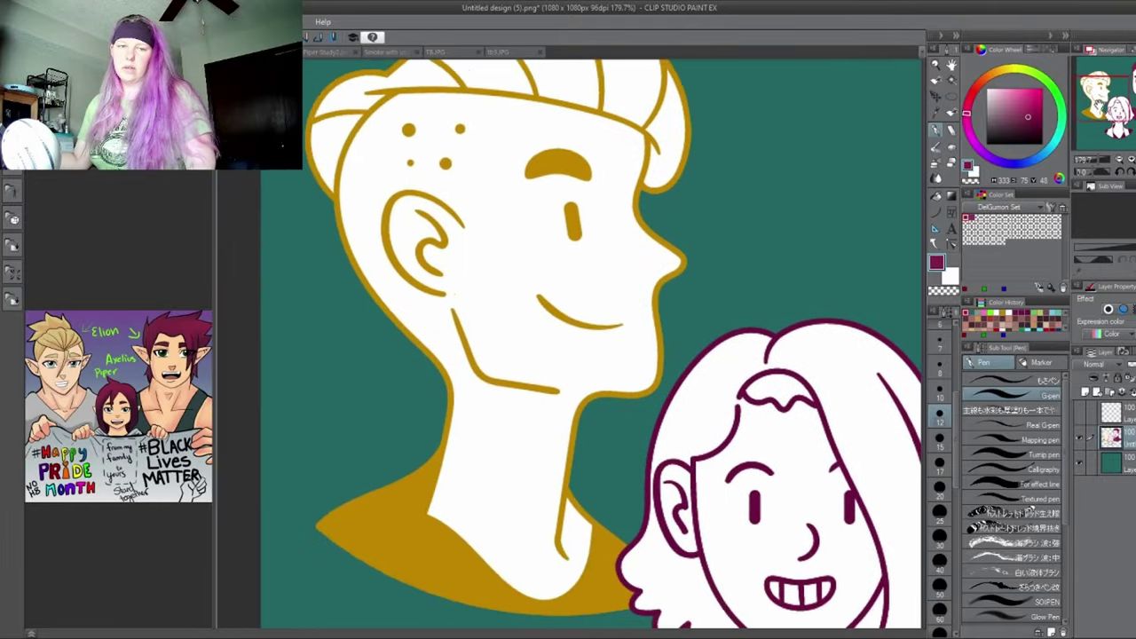
scroll(568, 343, "up", 1)
scroll(568, 343, "right", 4)
scroll(568, 343, "right", 3)
scroll(568, 343, "up", 2)
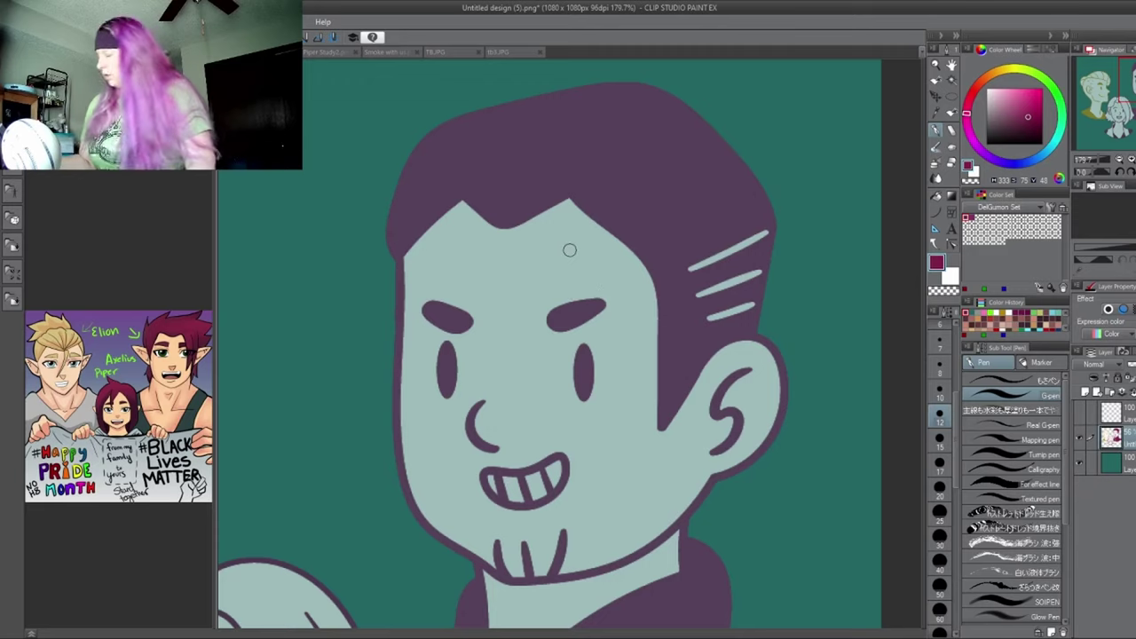
- Frame the dark-haired man's head in the template and enlarge the matching red-haired character in the reference artwork
left_click_drag(1121, 97, 1122, 96)
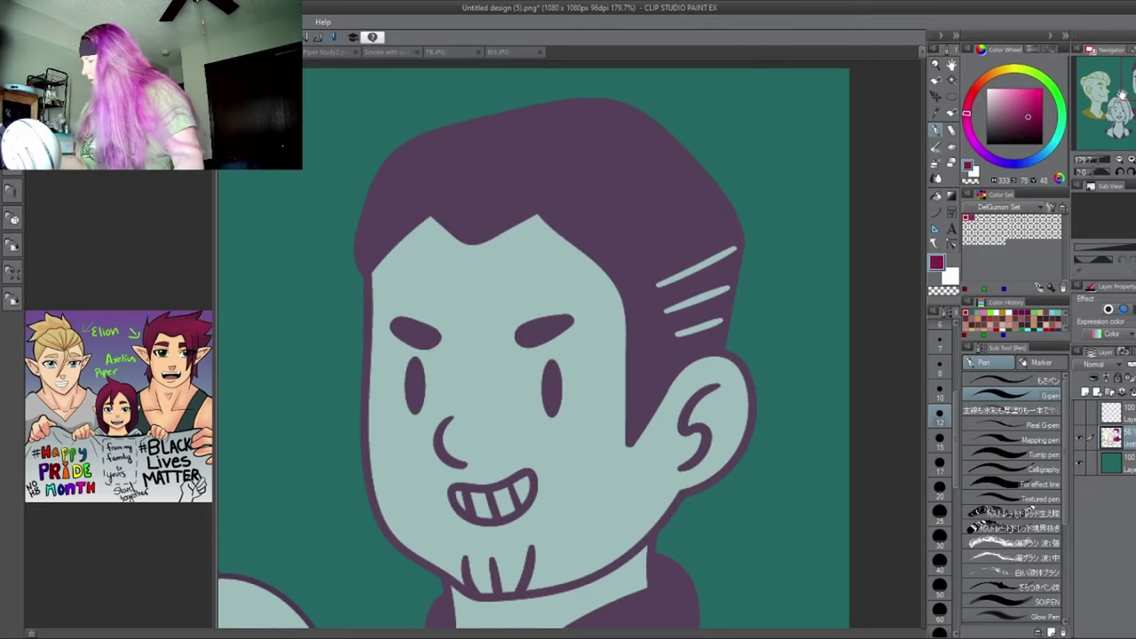
scroll(895, 147, "down", 2)
scroll(747, 399, "up", 1)
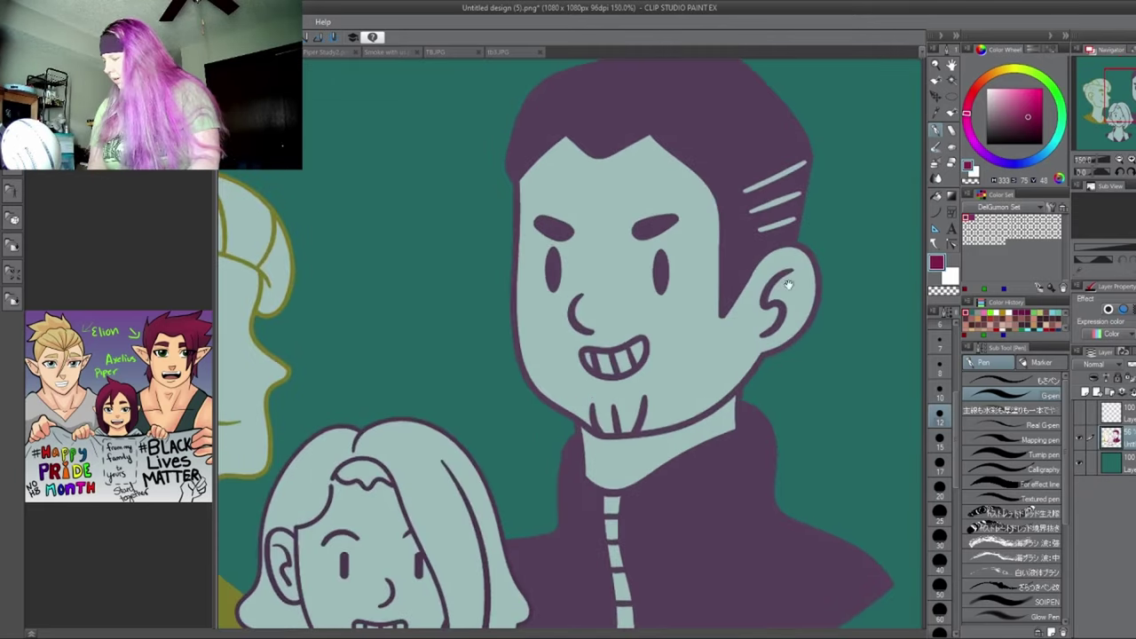
left_click_drag(788, 284, 726, 375)
left_click(154, 195)
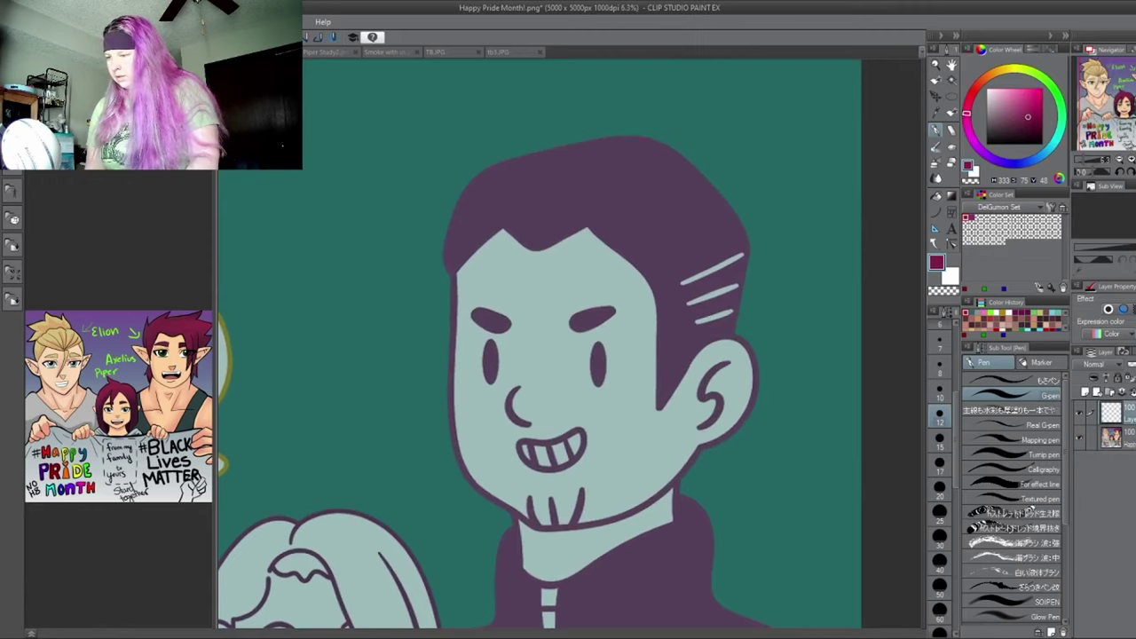
scroll(104, 353, "up", 3)
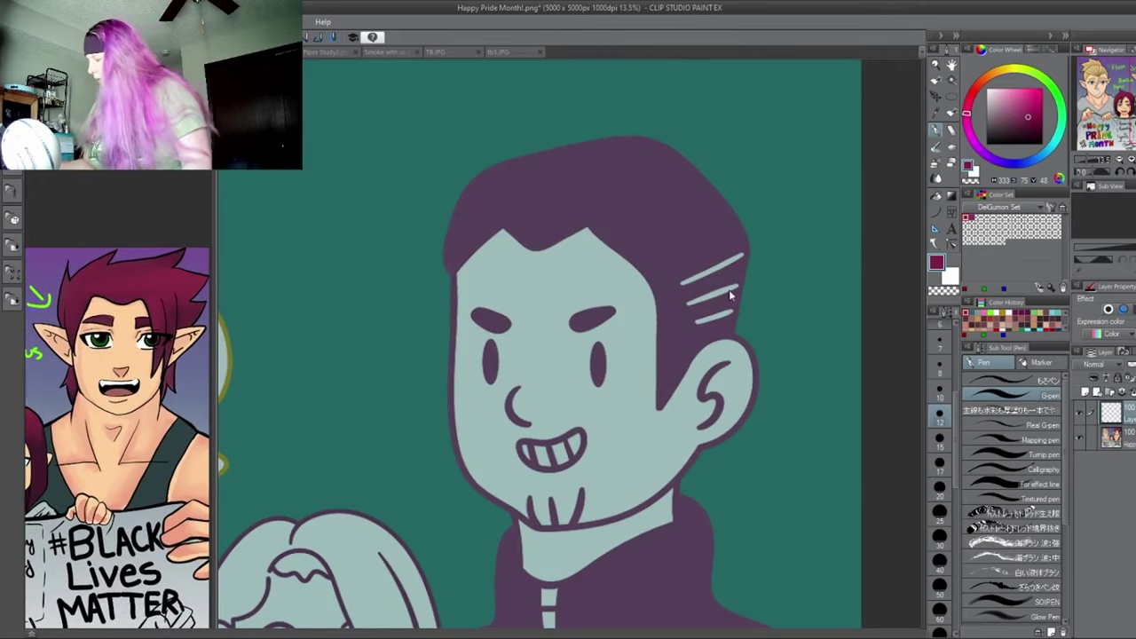
left_click(480, 163)
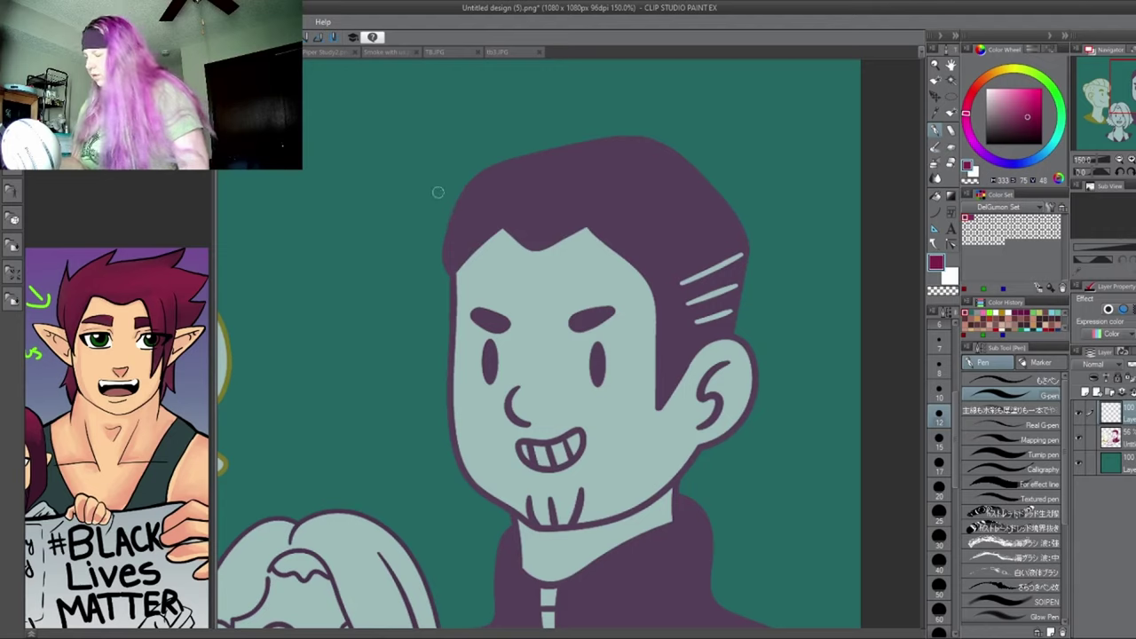
- Draw a spiky dark magenta hair outline around the man's head, including side locks, a sideburn and a pointed hairline
mouse_move(443, 195)
left_mouse_down()
mouse_move(408, 197)
mouse_move(391, 268)
mouse_move(437, 233)
mouse_move(423, 361)
mouse_move(443, 347)
mouse_move(420, 392)
mouse_move(449, 369)
left_mouse_up()
key("ctrl+z")
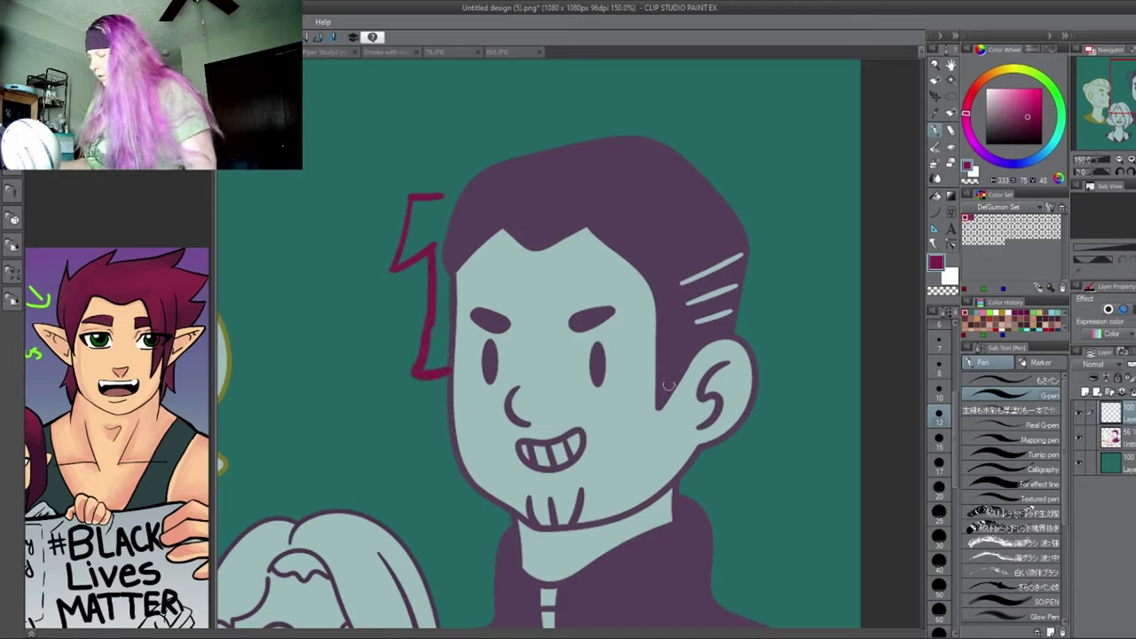
mouse_move(655, 297)
left_mouse_down()
mouse_move(657, 412)
mouse_move(710, 320)
left_mouse_up()
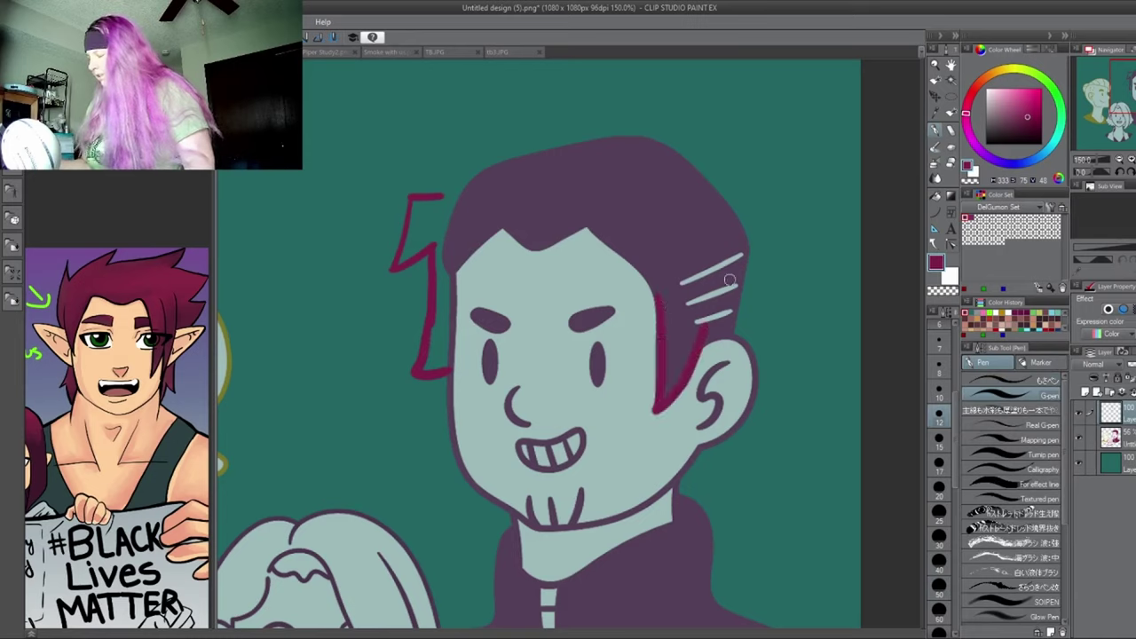
left_click_drag(444, 175, 731, 325)
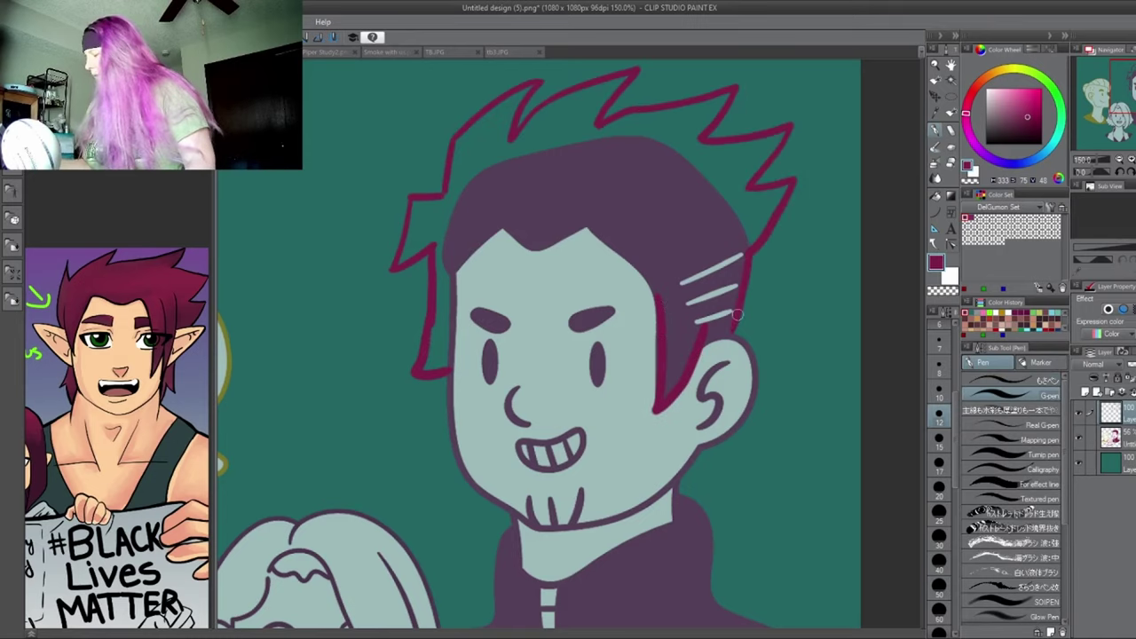
mouse_move(499, 227)
left_mouse_down()
mouse_move(542, 254)
mouse_move(589, 225)
left_mouse_up()
left_click_drag(499, 227, 449, 268)
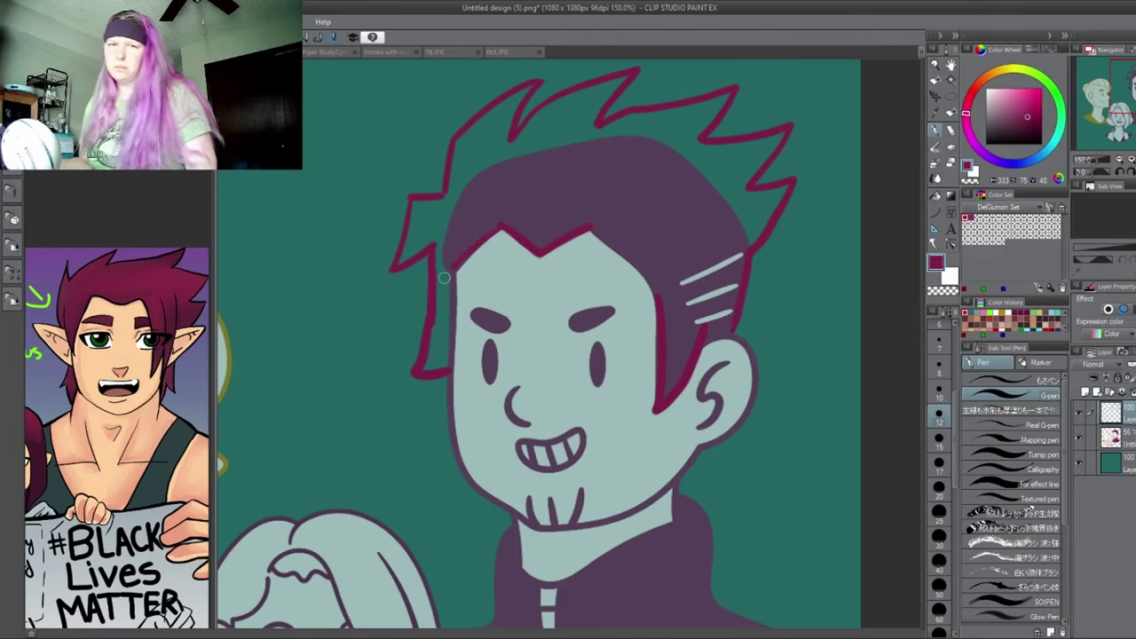
- Trace the man's face from the temple around the jaw and outline his ear
mouse_move(449, 268)
left_mouse_down()
mouse_move(450, 337)
mouse_move(542, 525)
mouse_move(646, 501)
mouse_move(703, 440)
left_mouse_up()
mouse_move(707, 348)
left_mouse_down()
mouse_move(719, 334)
mouse_move(744, 338)
mouse_move(750, 377)
left_mouse_up()
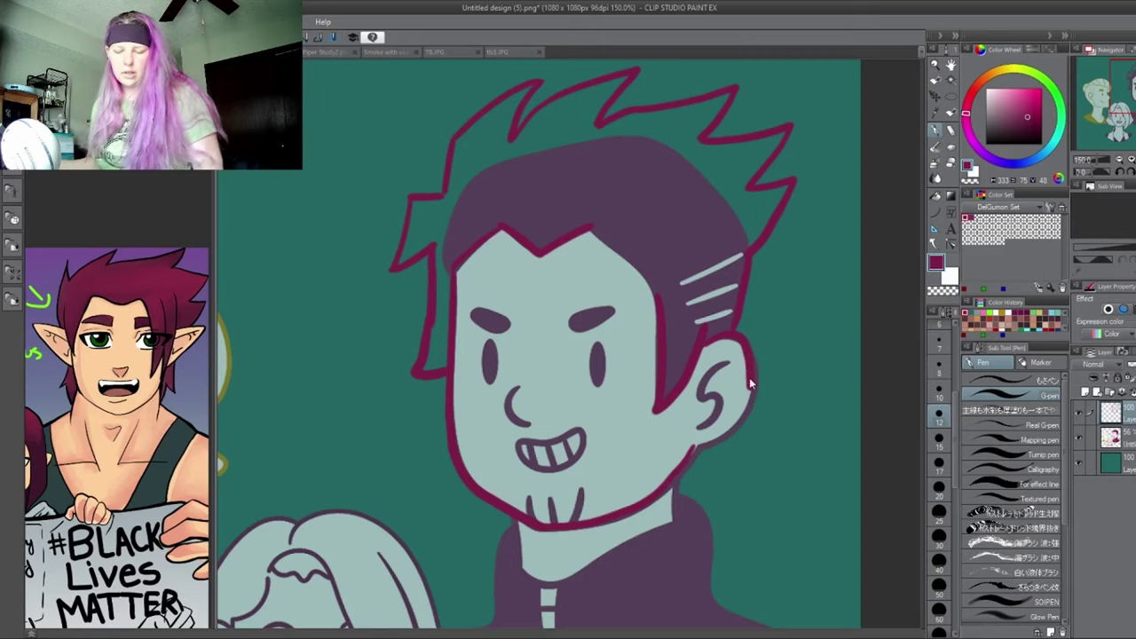
key("ctrl+z")
mouse_move(705, 344)
left_mouse_down()
mouse_move(735, 335)
mouse_move(754, 370)
mouse_move(742, 414)
mouse_move(693, 448)
left_mouse_up()
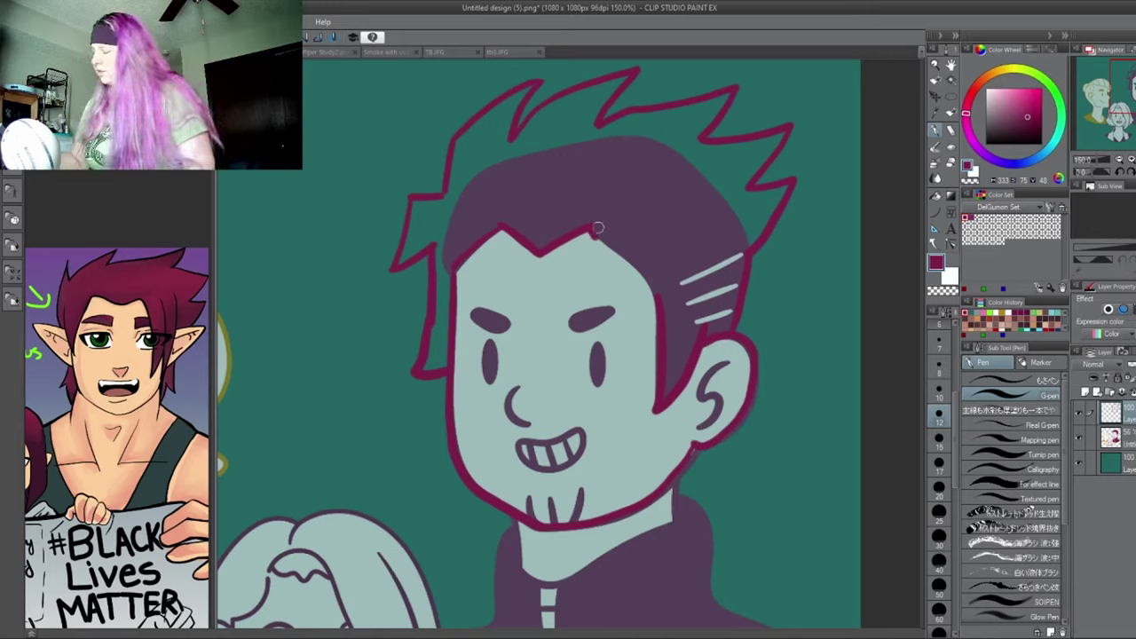
- Draw a pointed forelock hanging over the forehead and fill the outlined hair with dark magenta
left_click_drag(595, 233, 626, 334)
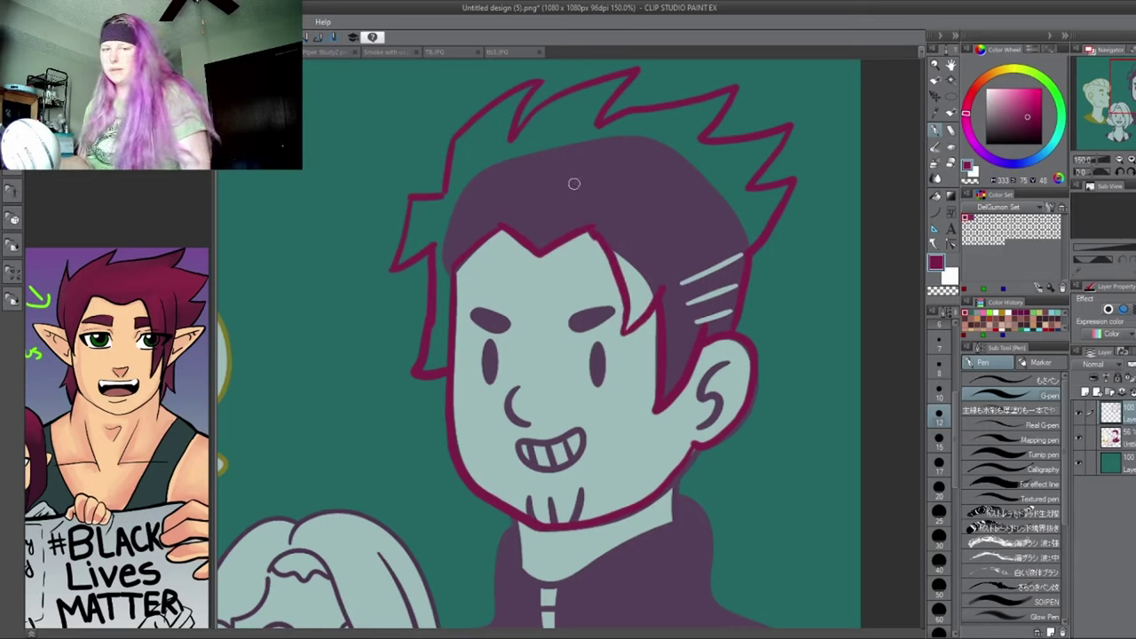
key("g")
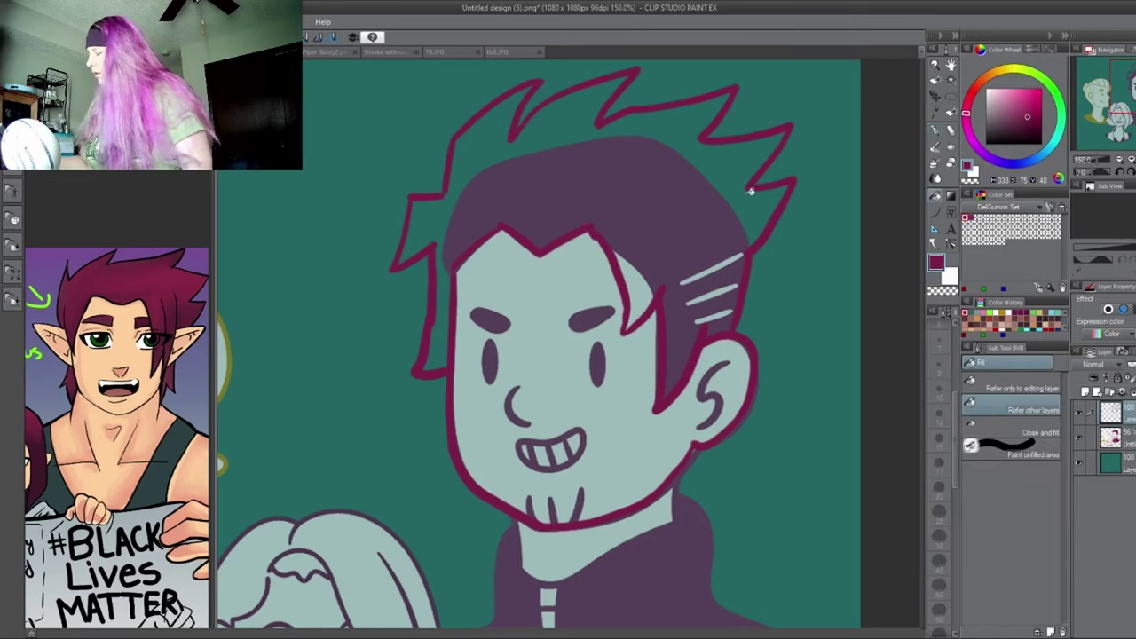
left_click(757, 204)
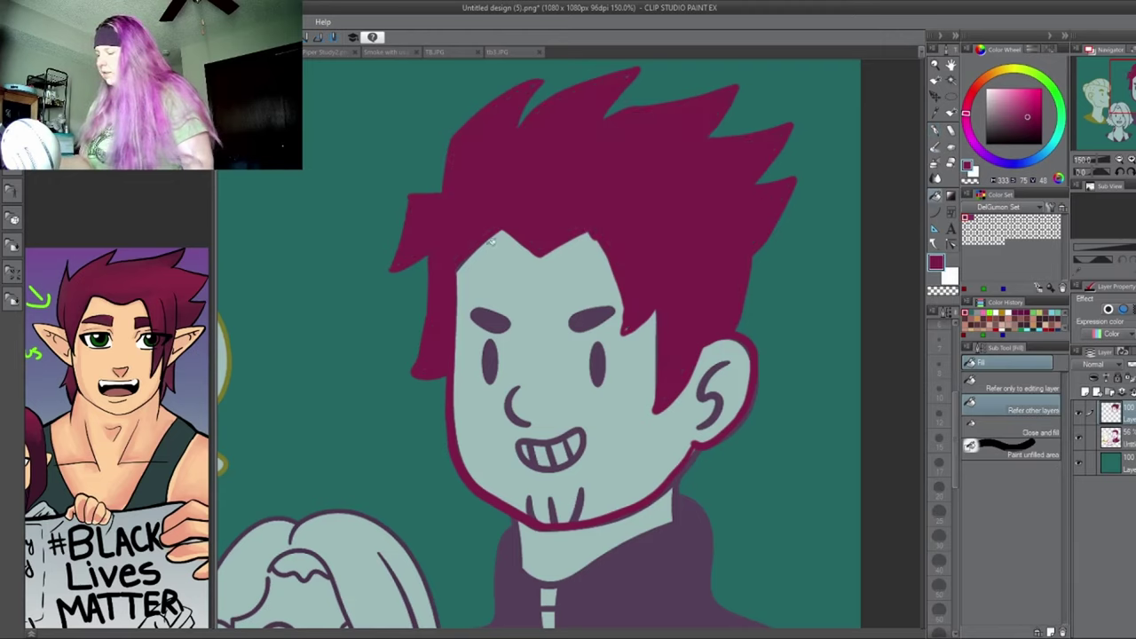
- Clean up the tips of the forelock and the sideburn into sharp points
key("p")
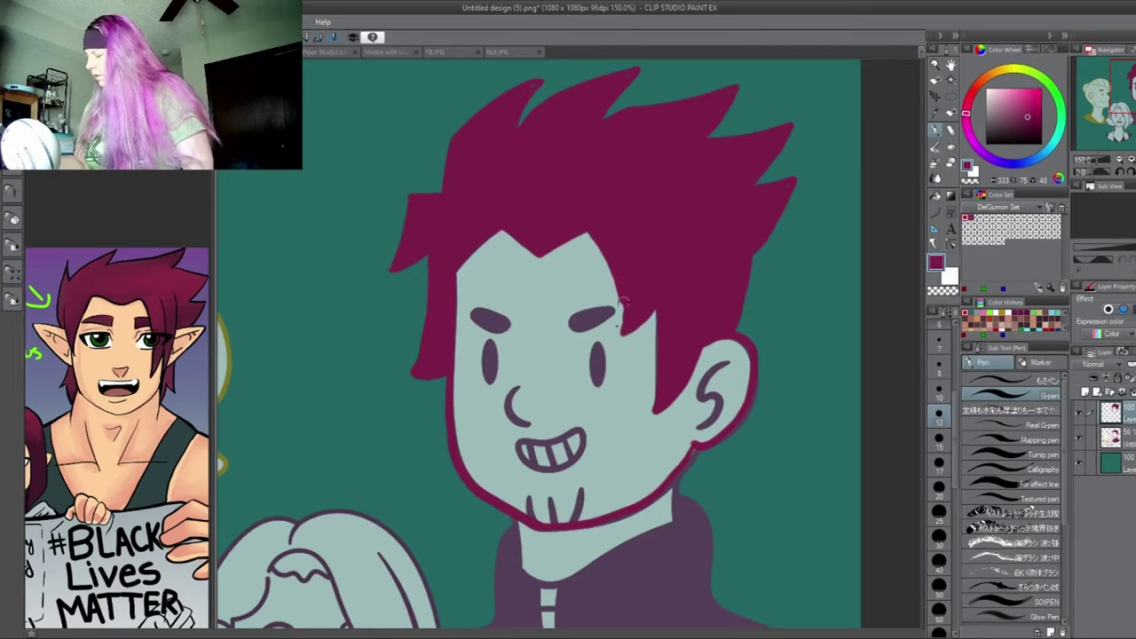
key("e")
left_click_drag(617, 328, 617, 346)
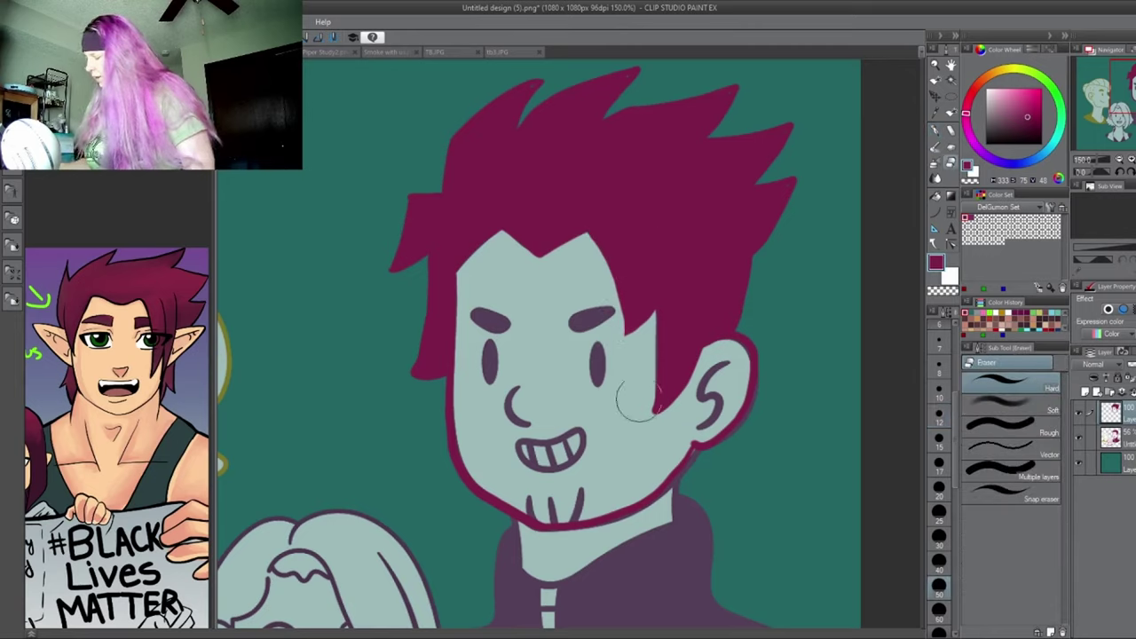
key("p")
- Replace the rounded ear outline with a long pointed elf ear and add its inner fold lines
key("e")
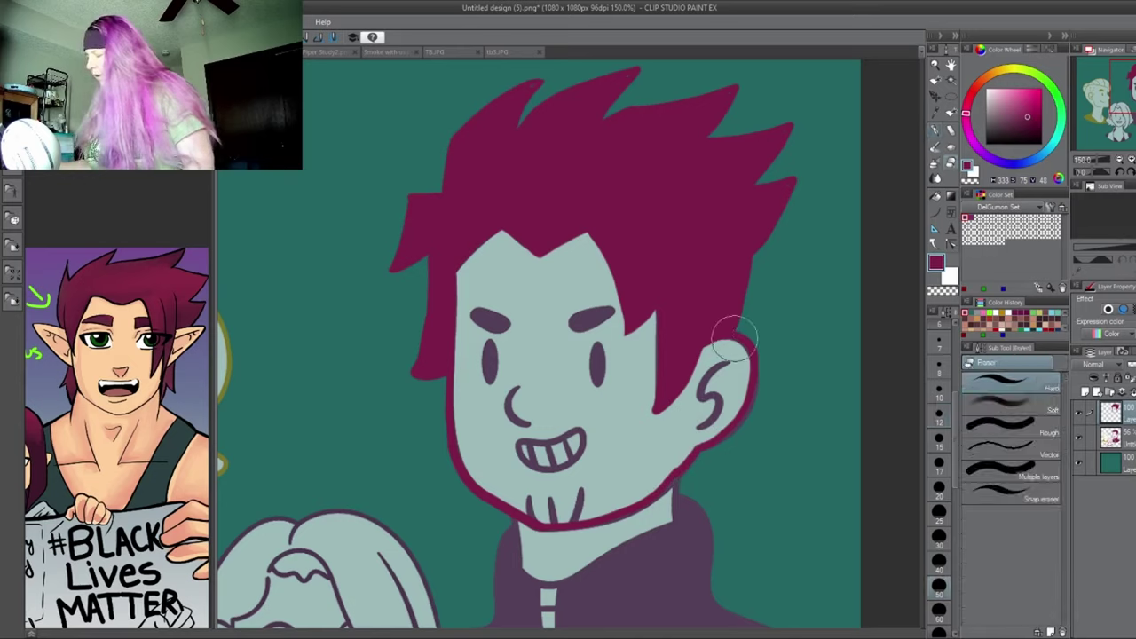
key("p")
left_click_drag(712, 372, 775, 330)
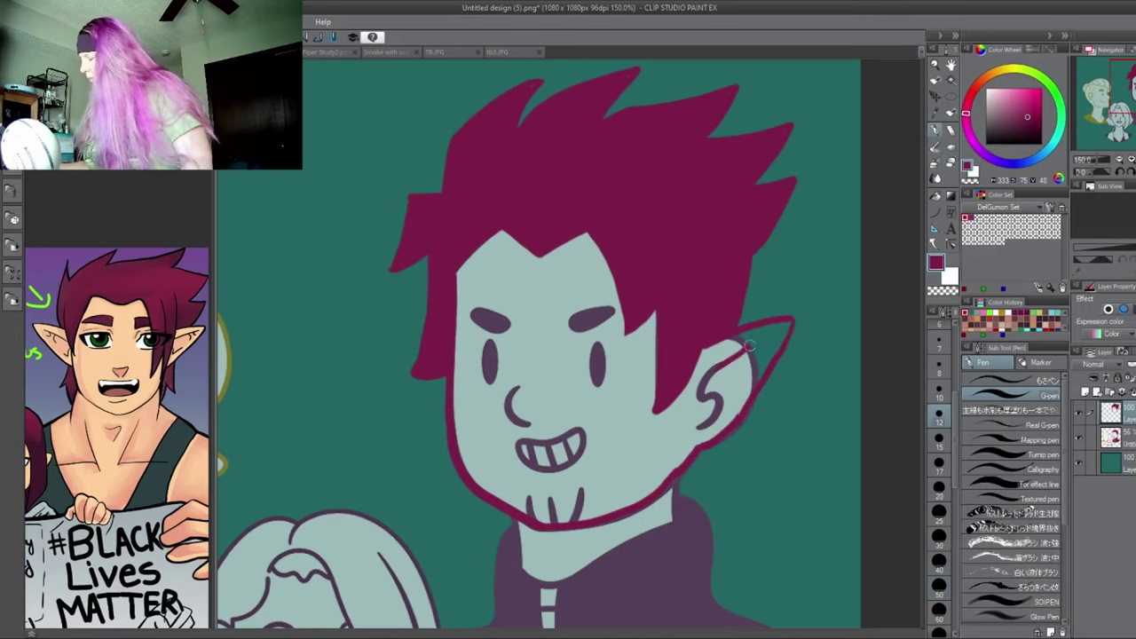
mouse_move(721, 363)
left_mouse_down()
mouse_move(702, 388)
mouse_move(719, 400)
mouse_move(700, 427)
left_mouse_up()
left_click_drag(721, 374, 717, 401)
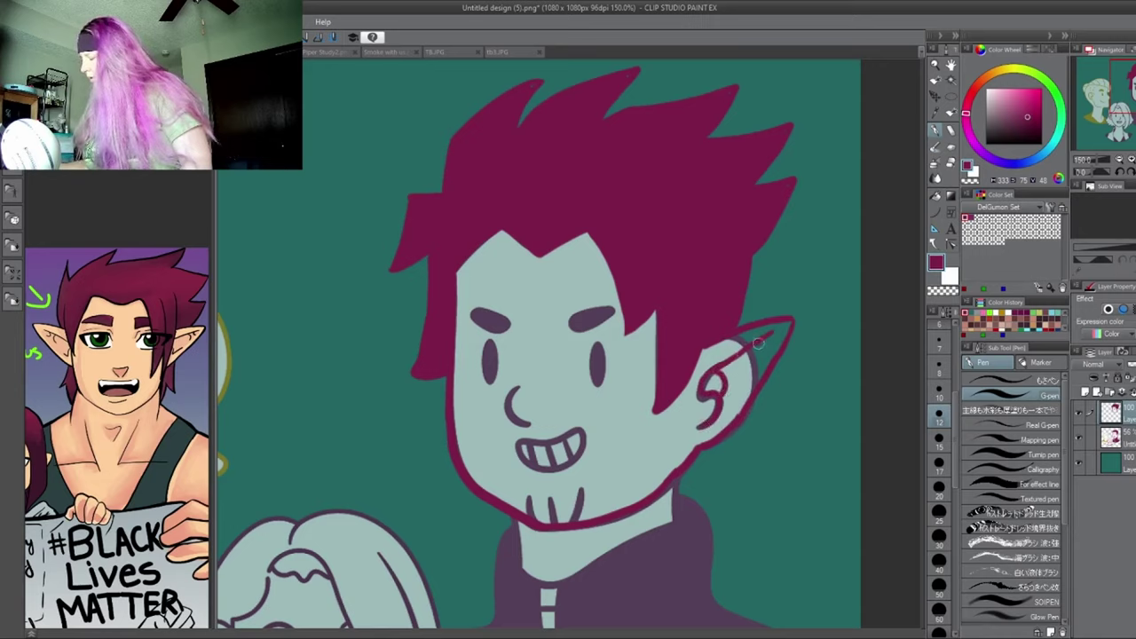
mouse_move(758, 344)
left_mouse_down()
mouse_move(769, 348)
mouse_move(748, 372)
left_mouse_up()
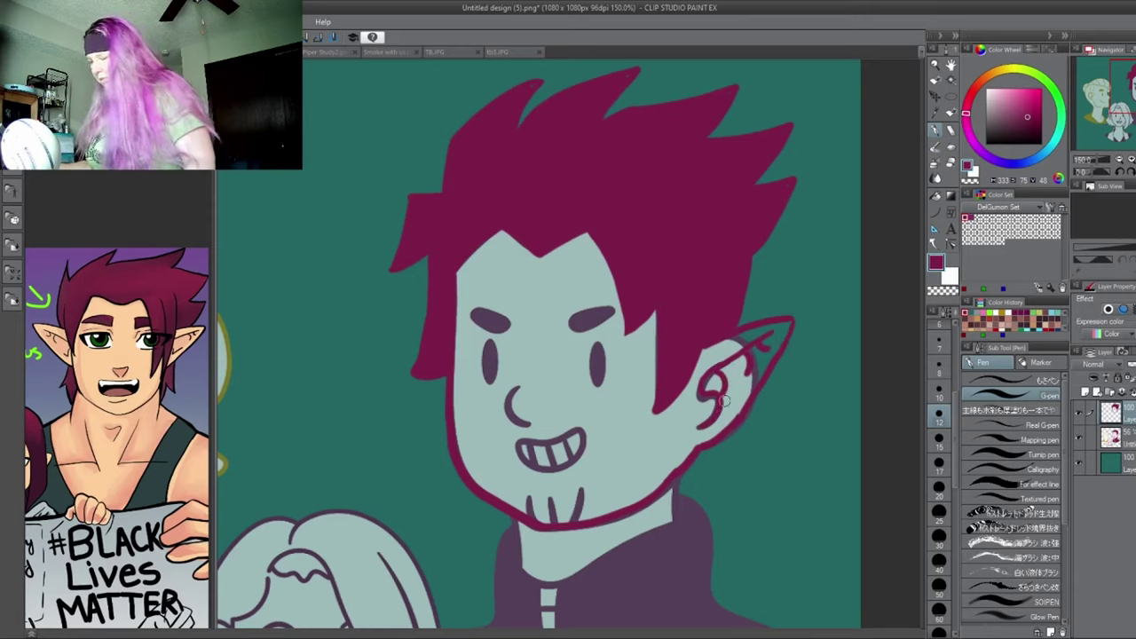
- Draw white strand lines over the man's dark magenta hair, following the front spikes and the forelock
left_click_drag(700, 427, 739, 390)
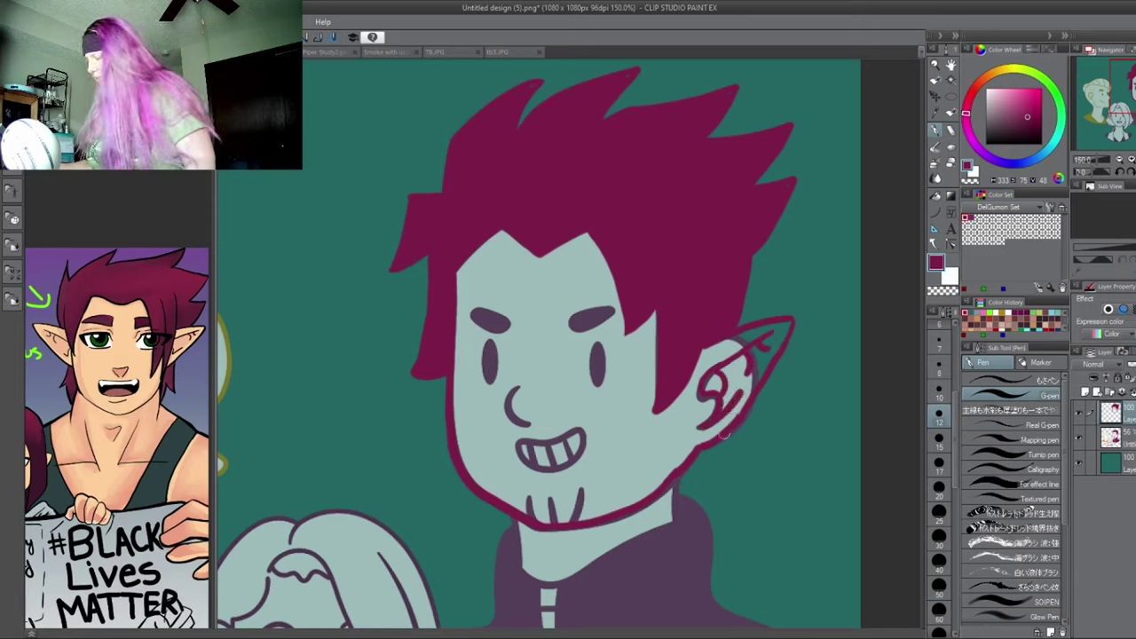
key("ctrl+z")
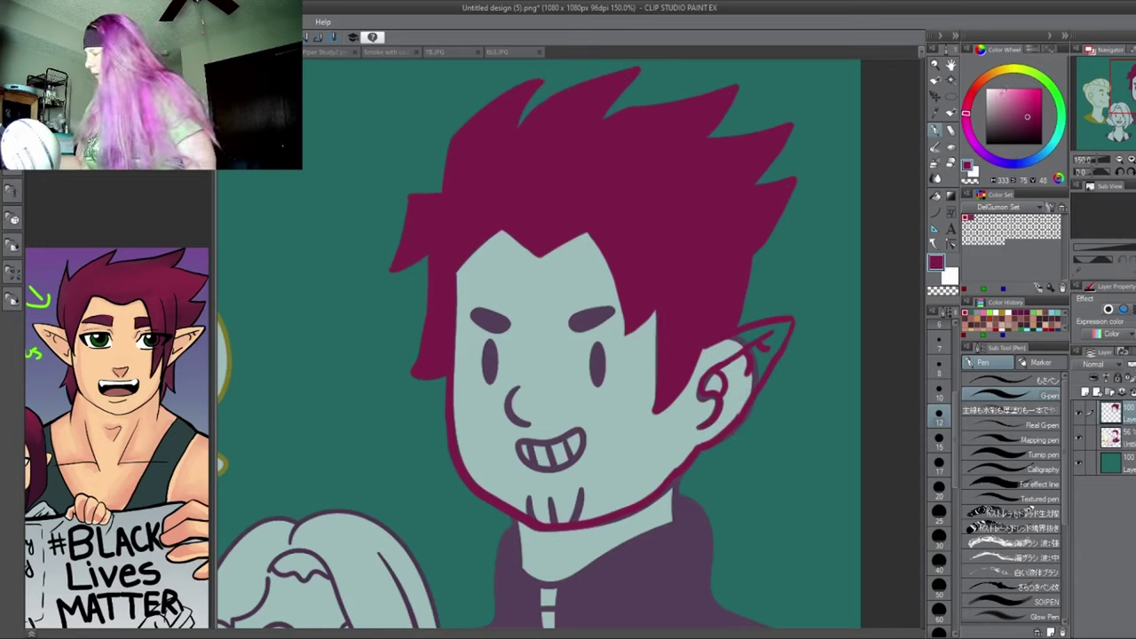
left_click(949, 275)
mouse_move(489, 204)
left_mouse_down()
mouse_move(506, 156)
mouse_move(558, 122)
mouse_move(530, 195)
left_mouse_up()
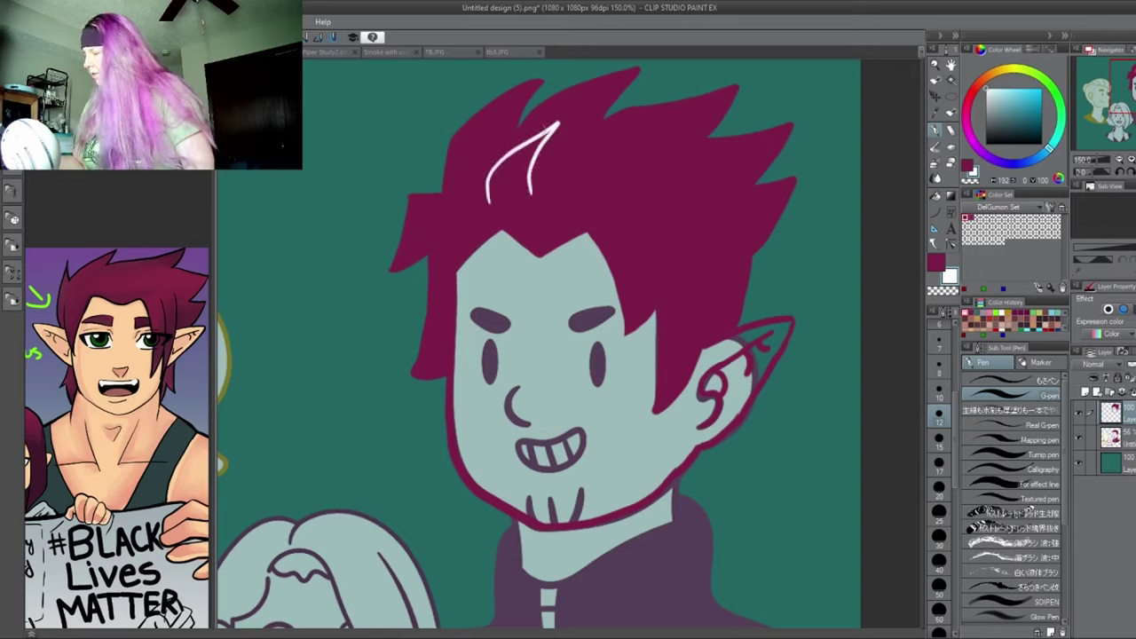
key("ctrl+z")
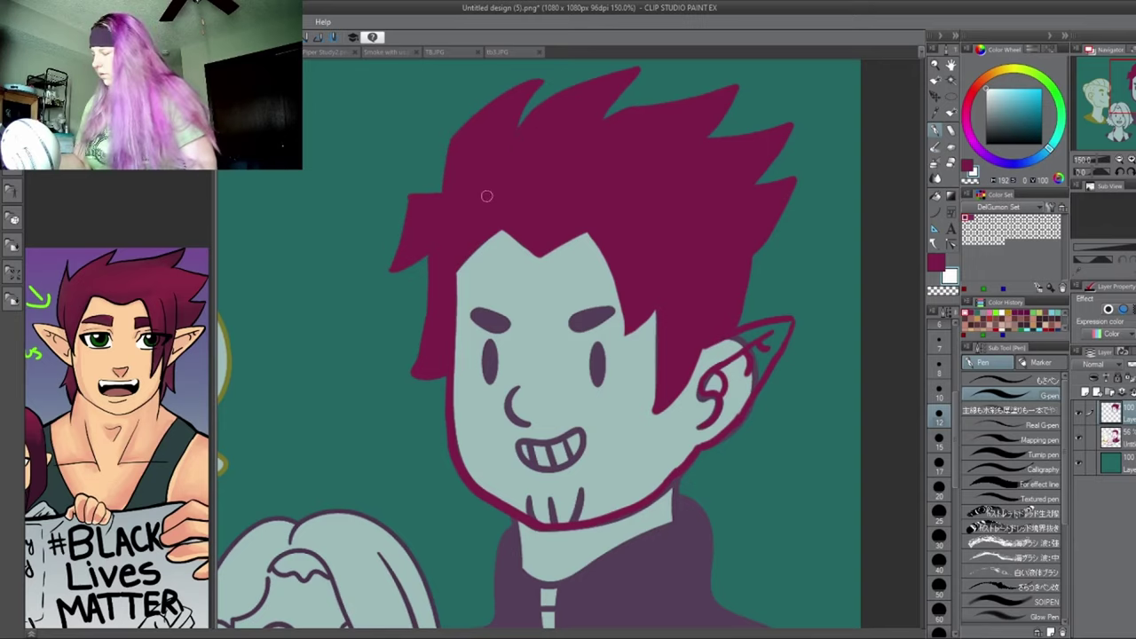
mouse_move(487, 197)
left_mouse_down()
mouse_move(488, 174)
mouse_move(560, 124)
mouse_move(536, 176)
mouse_move(622, 163)
mouse_move(679, 232)
mouse_move(663, 289)
left_mouse_up()
mouse_move(664, 191)
left_mouse_down()
mouse_move(715, 218)
mouse_move(726, 276)
mouse_move(668, 344)
mouse_move(667, 297)
left_mouse_up()
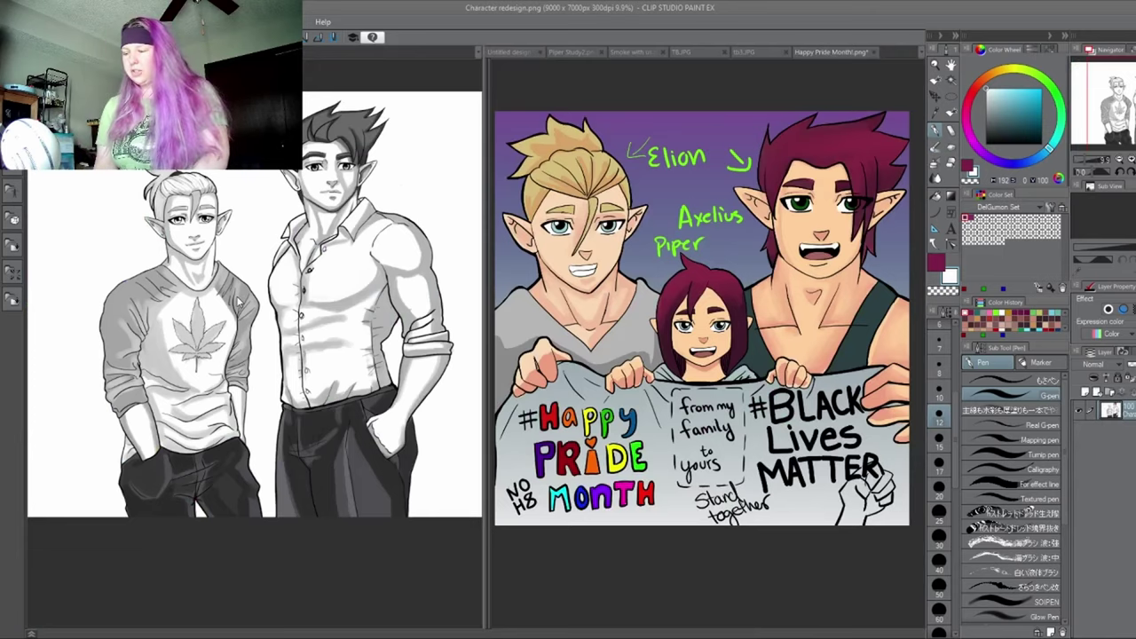
- Position the black-and-white character redesign drawing beside the portrait so both elf men can be used as reference
left_click_drag(237, 298, 229, 320)
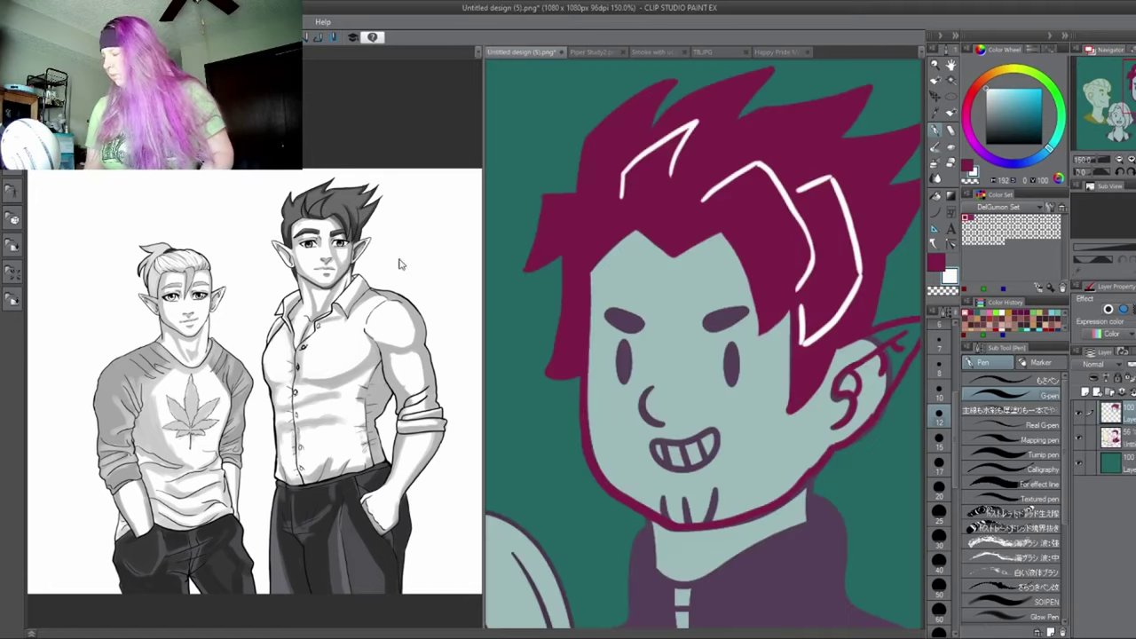
left_click(276, 235)
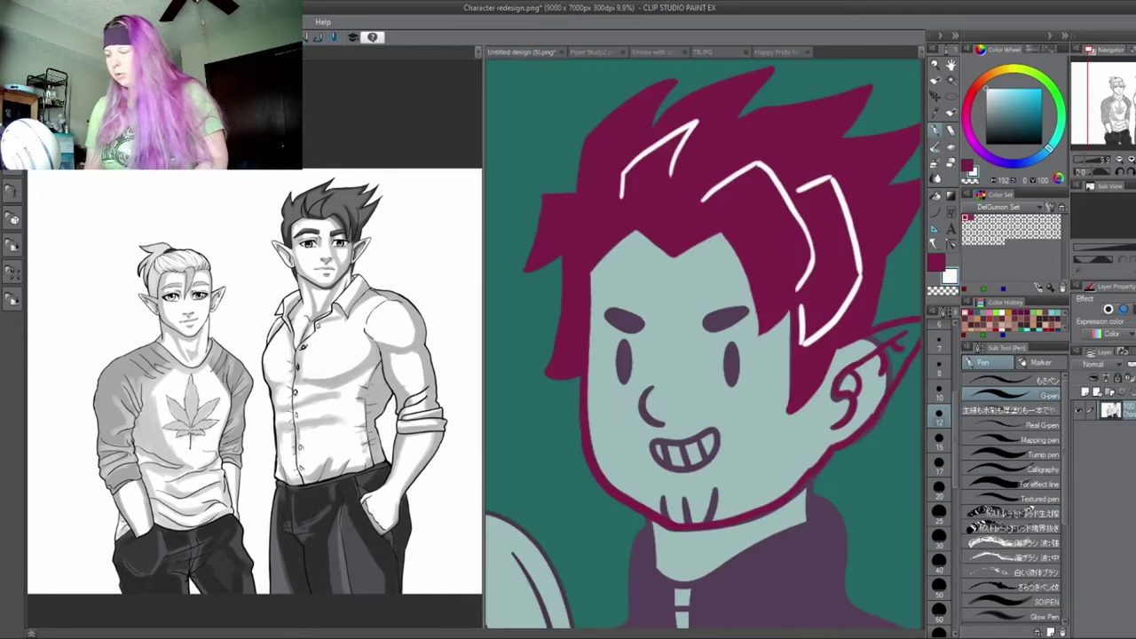
left_click_drag(299, 213, 225, 152)
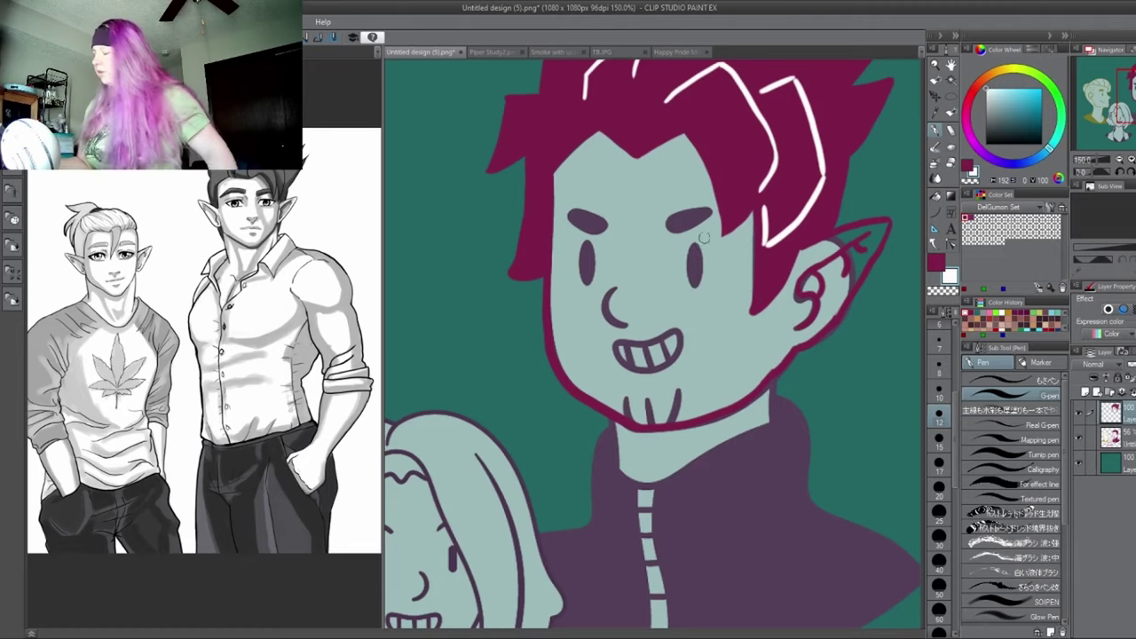
- Paint both of the man's eyes as dark magenta ovals and add green irises inside them
left_click_drag(694, 254, 695, 271)
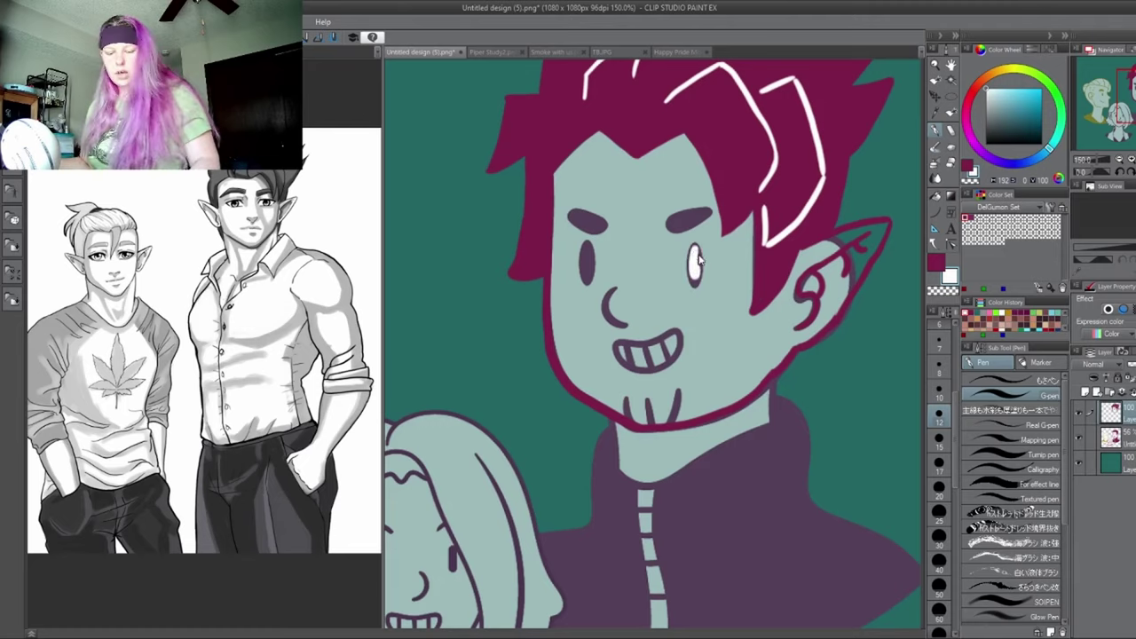
key("ctrl+z")
left_click(971, 217)
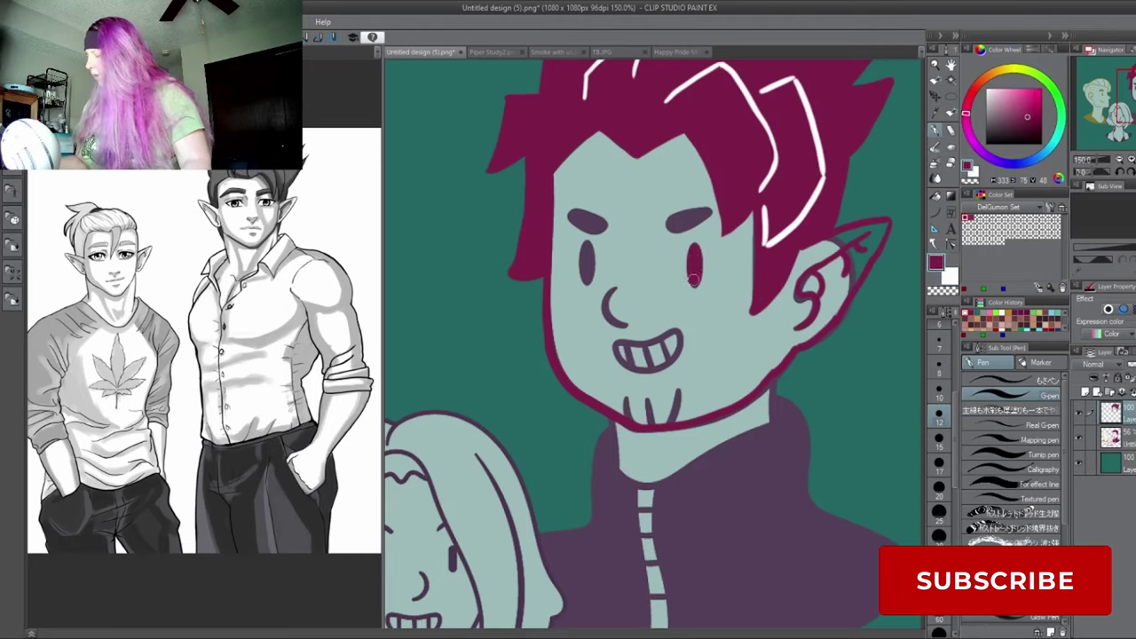
left_click_drag(583, 247, 586, 283)
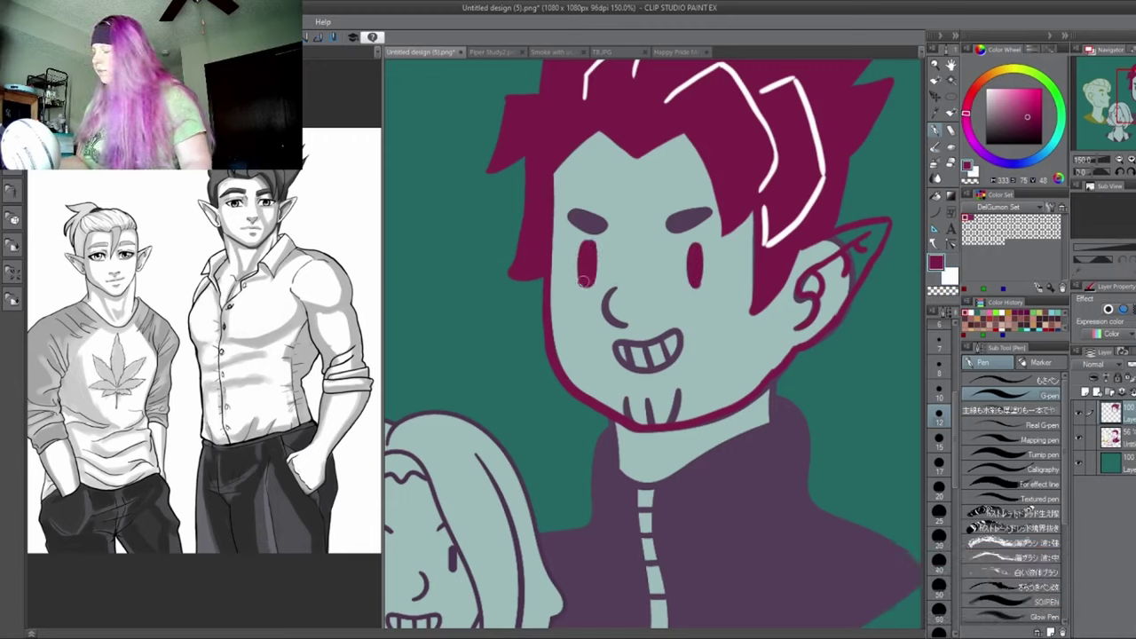
mouse_move(695, 251)
left_mouse_down()
mouse_move(693, 282)
mouse_move(696, 249)
left_mouse_up()
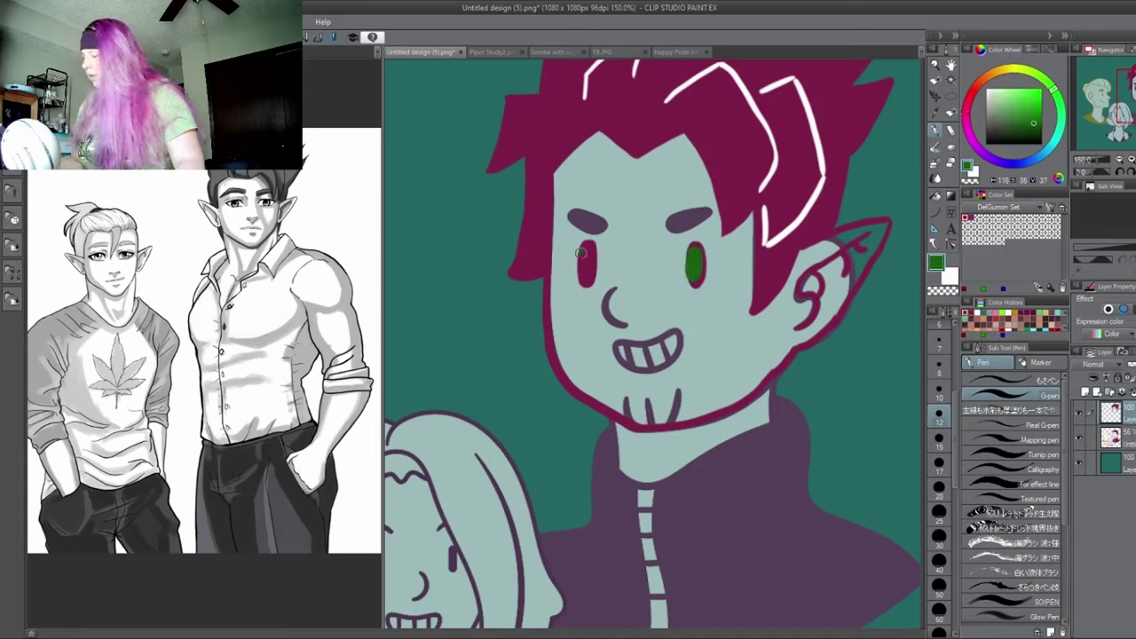
left_click_drag(583, 275, 590, 243)
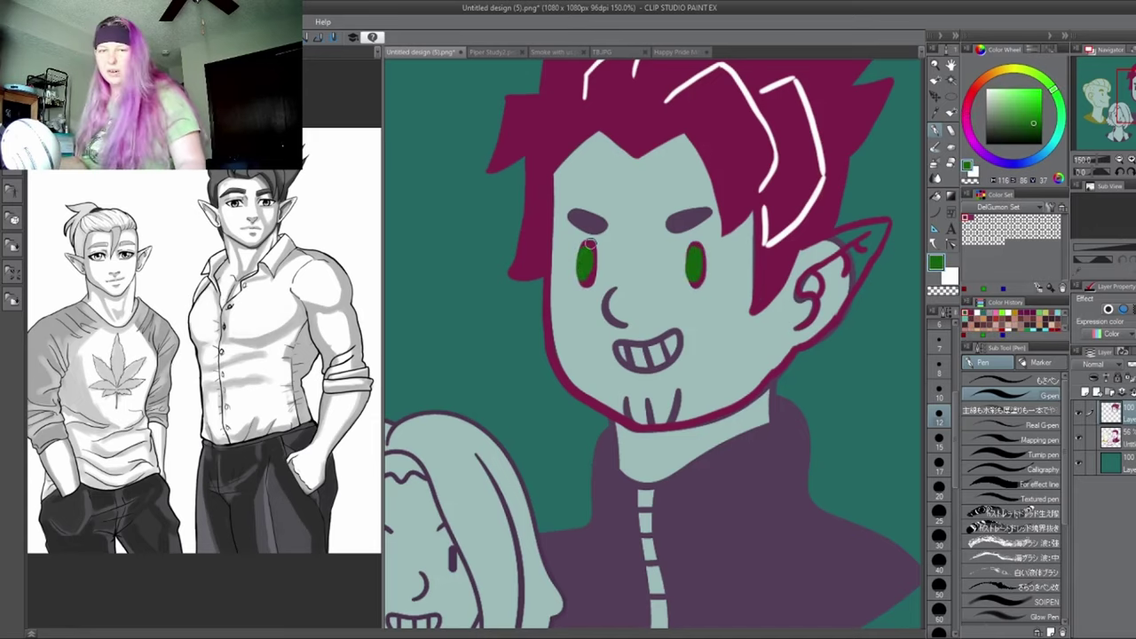
- Paint thick dark magenta eyebrows slightly above the template's brows
left_click(765, 279, "alt")
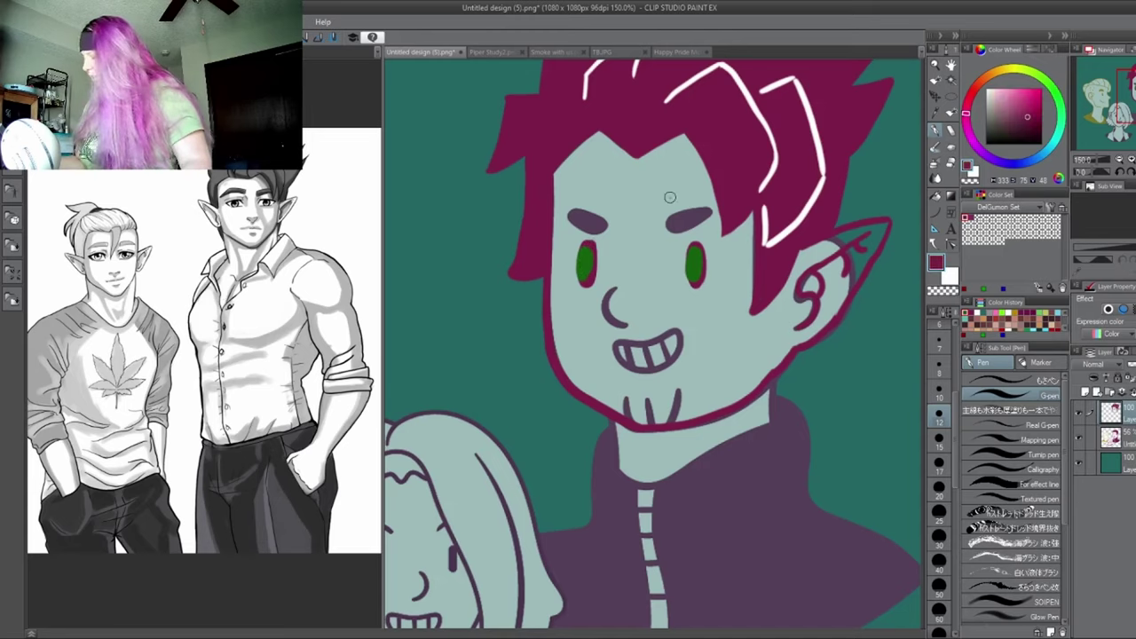
mouse_move(671, 195)
left_mouse_down()
mouse_move(671, 211)
mouse_move(715, 208)
mouse_move(672, 215)
mouse_move(710, 209)
mouse_move(673, 209)
mouse_move(702, 206)
mouse_move(669, 204)
mouse_move(689, 194)
left_mouse_up()
mouse_move(574, 210)
left_mouse_down()
mouse_move(611, 199)
mouse_move(611, 217)
mouse_move(576, 215)
mouse_move(610, 213)
mouse_move(610, 202)
left_mouse_up()
- Redraw the grinning mouth in dark magenta with pointed teeth and outline the nose with a nostril line
scroll(611, 253, "down", 2)
left_click_drag(612, 260, 682, 246)
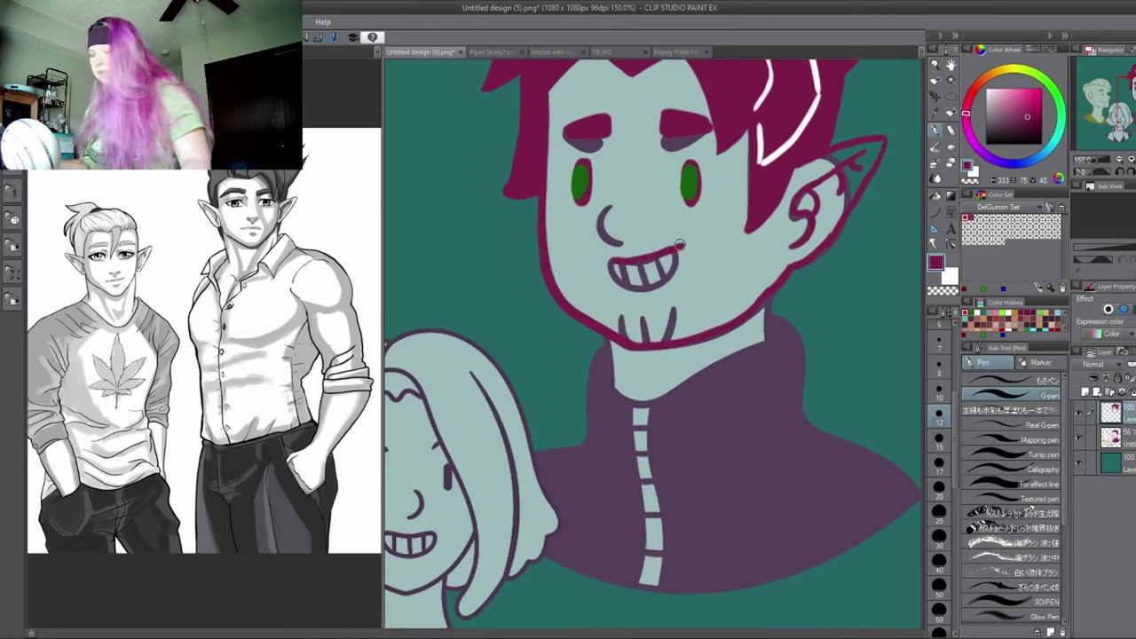
key("ctrl+z")
mouse_move(613, 261)
left_mouse_down()
mouse_move(675, 254)
mouse_move(665, 279)
mouse_move(640, 284)
mouse_move(608, 267)
mouse_move(637, 286)
mouse_move(653, 281)
mouse_move(621, 275)
mouse_move(635, 264)
mouse_move(648, 281)
mouse_move(673, 263)
left_mouse_up()
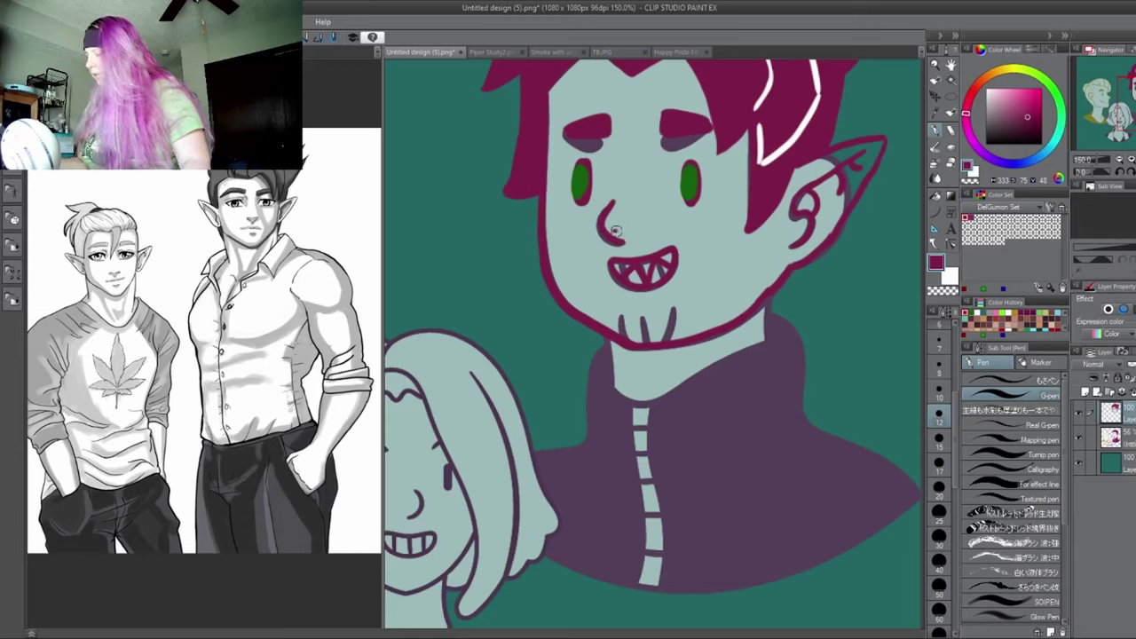
mouse_move(612, 235)
left_mouse_down()
mouse_move(638, 230)
mouse_move(625, 241)
left_mouse_up()
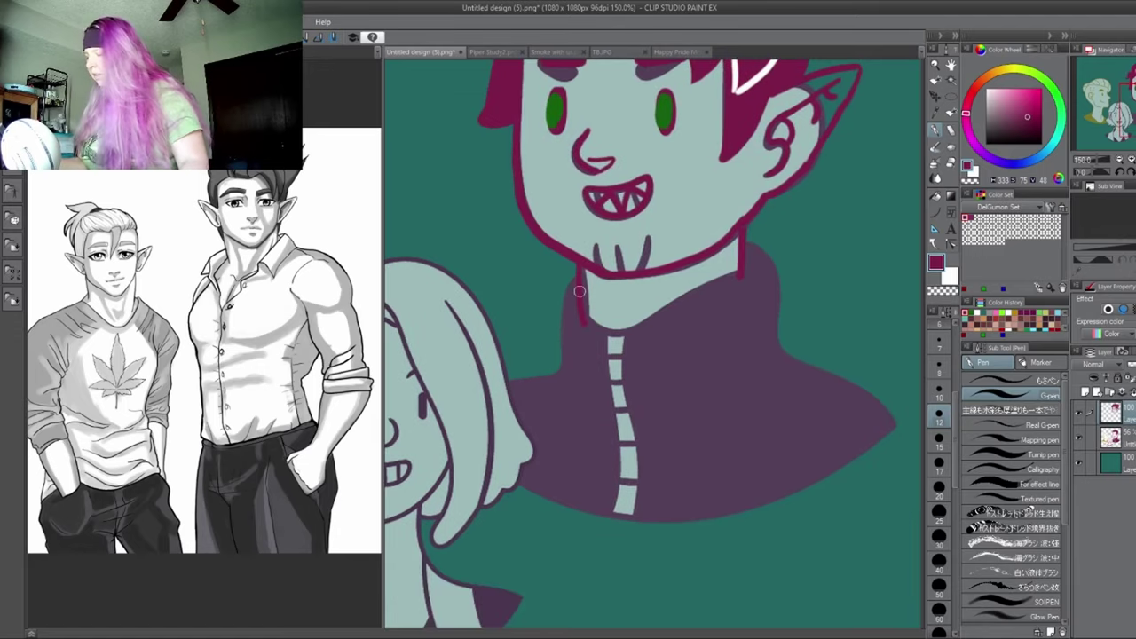
- Erase the dark magenta neck lines on both sides below the jaw
key("e")
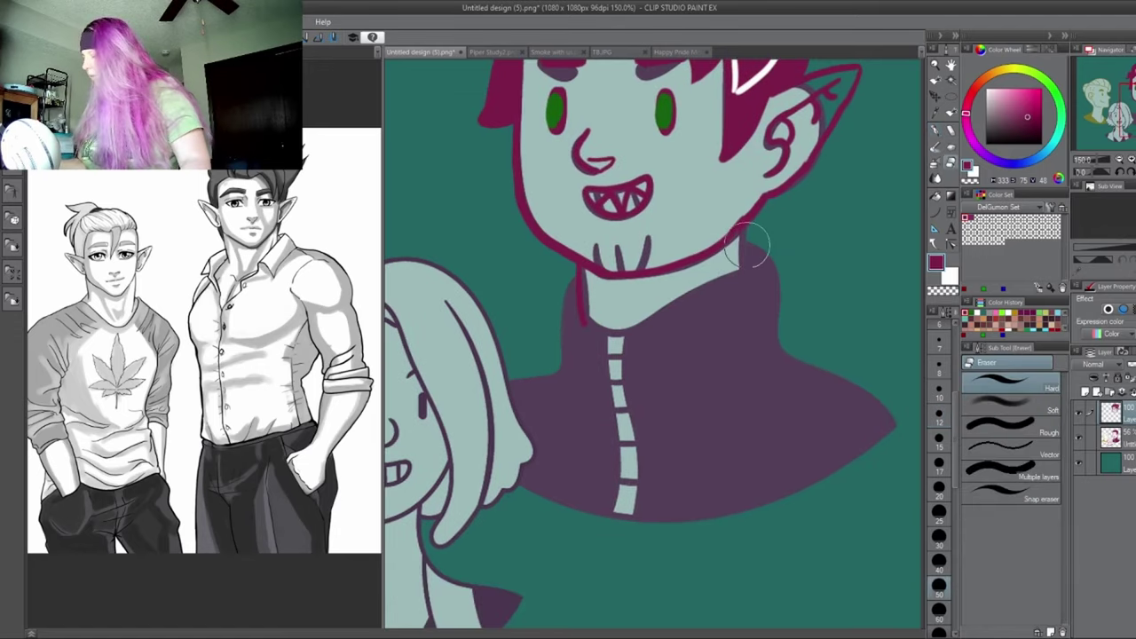
left_click_drag(568, 279, 579, 300)
key("p")
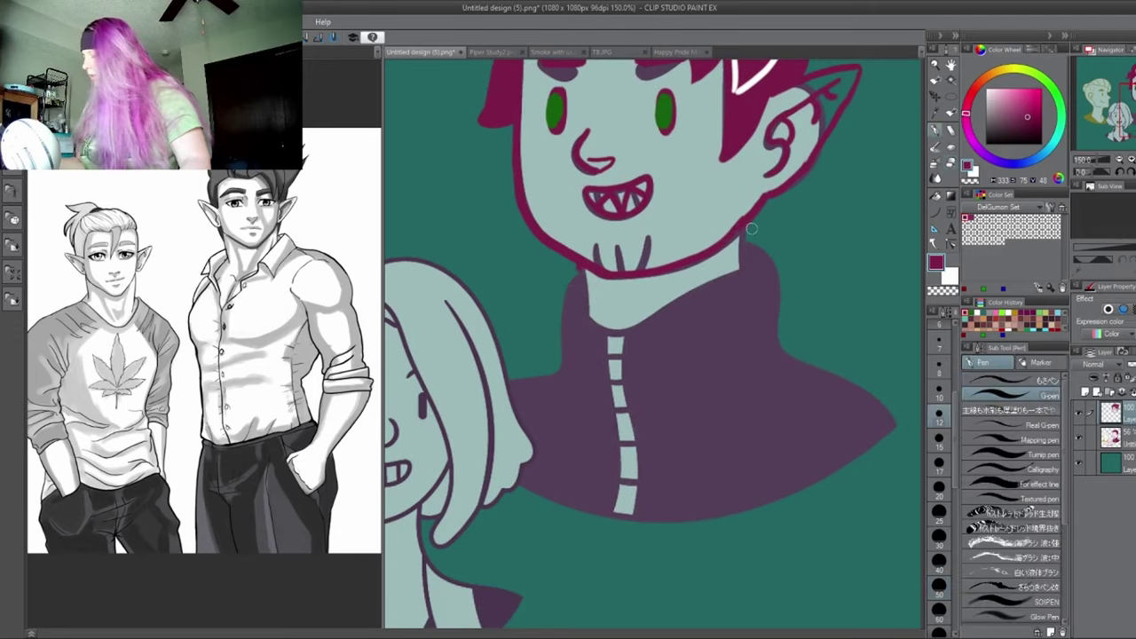
- Draw the man's neck edge, shoulders and an open shirt with pointed collar flaps and a V-shaped front opening
left_click_drag(759, 213, 750, 277)
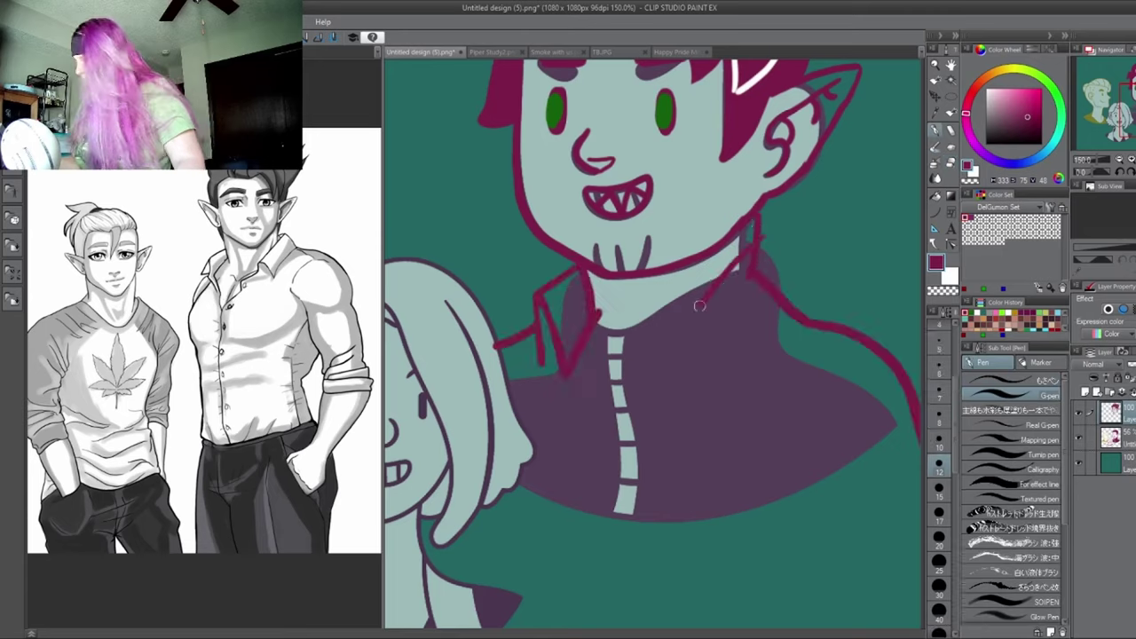
left_click_drag(691, 330, 707, 392)
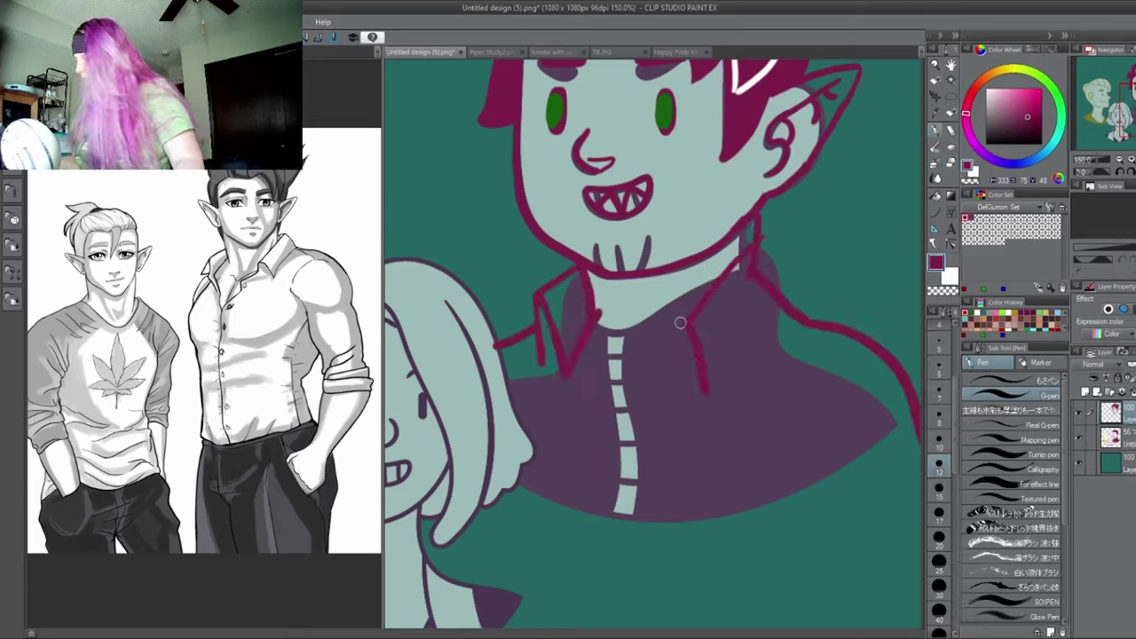
left_click_drag(683, 330, 664, 391)
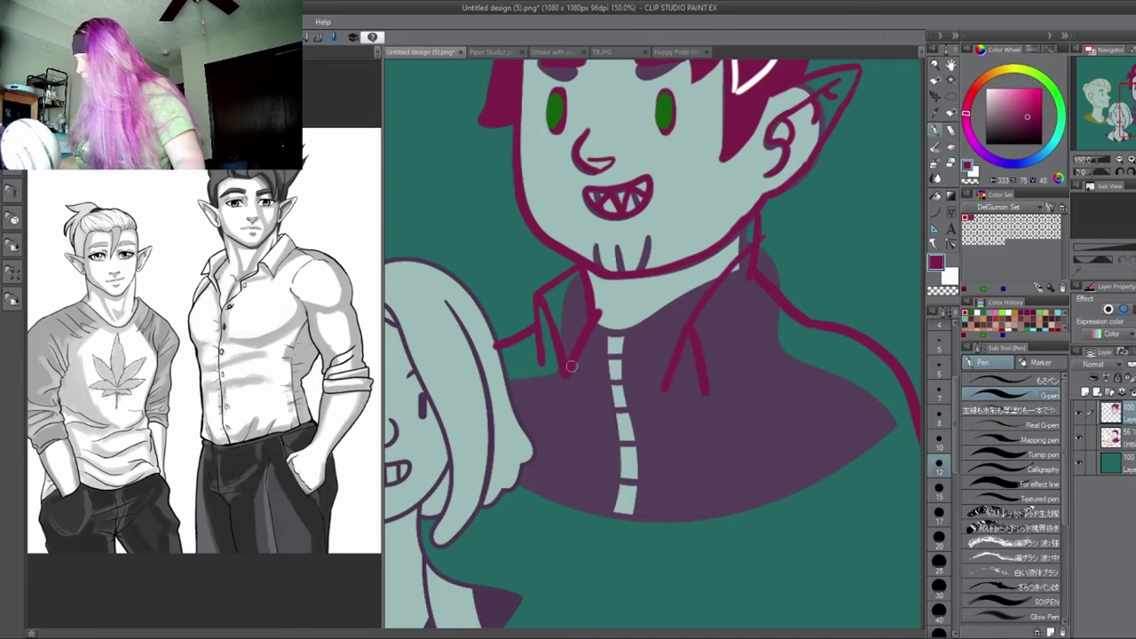
left_click_drag(563, 378, 589, 510)
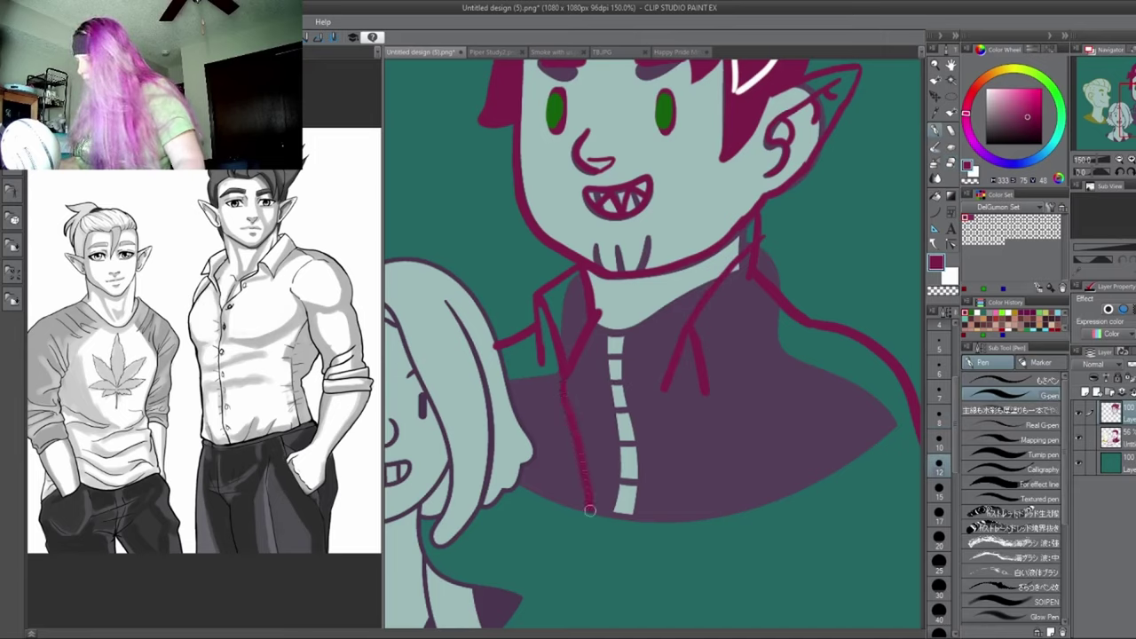
left_click_drag(663, 387, 604, 521)
key("e")
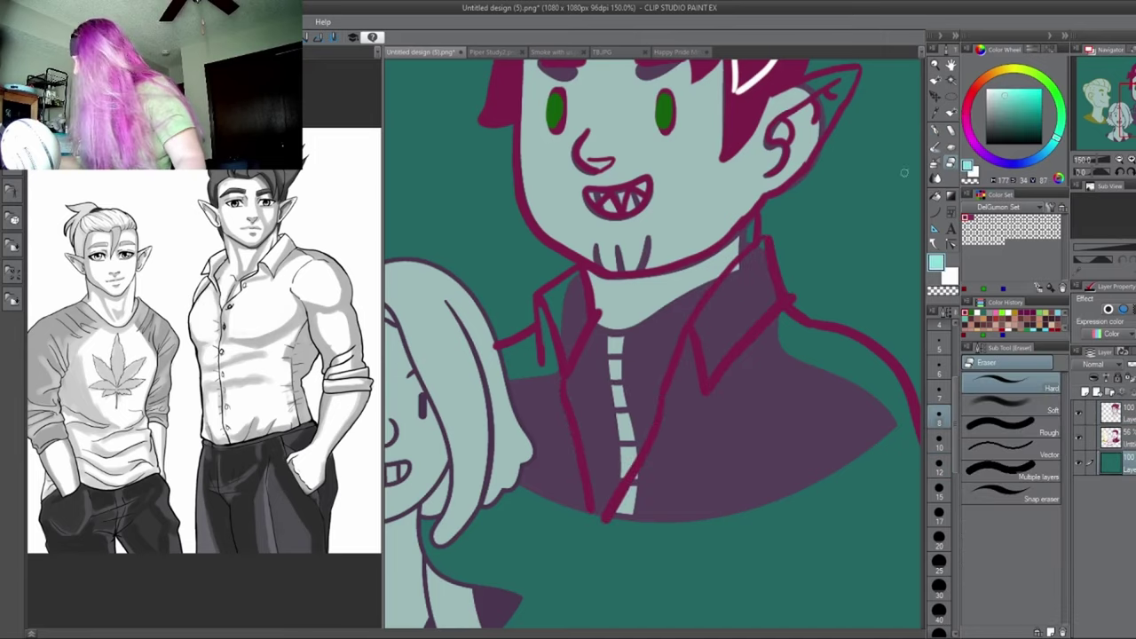
- Fill the background layer with light aqua and return to the line art layer
left_click(937, 197)
left_click(860, 190)
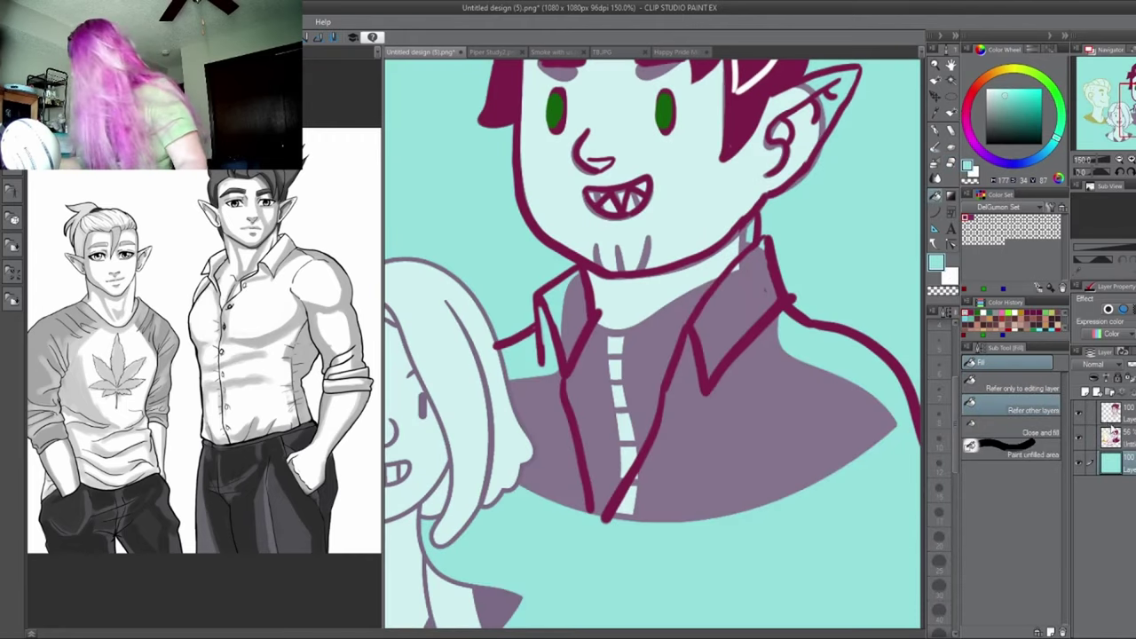
left_click(1110, 418)
left_click_drag(735, 345, 672, 278)
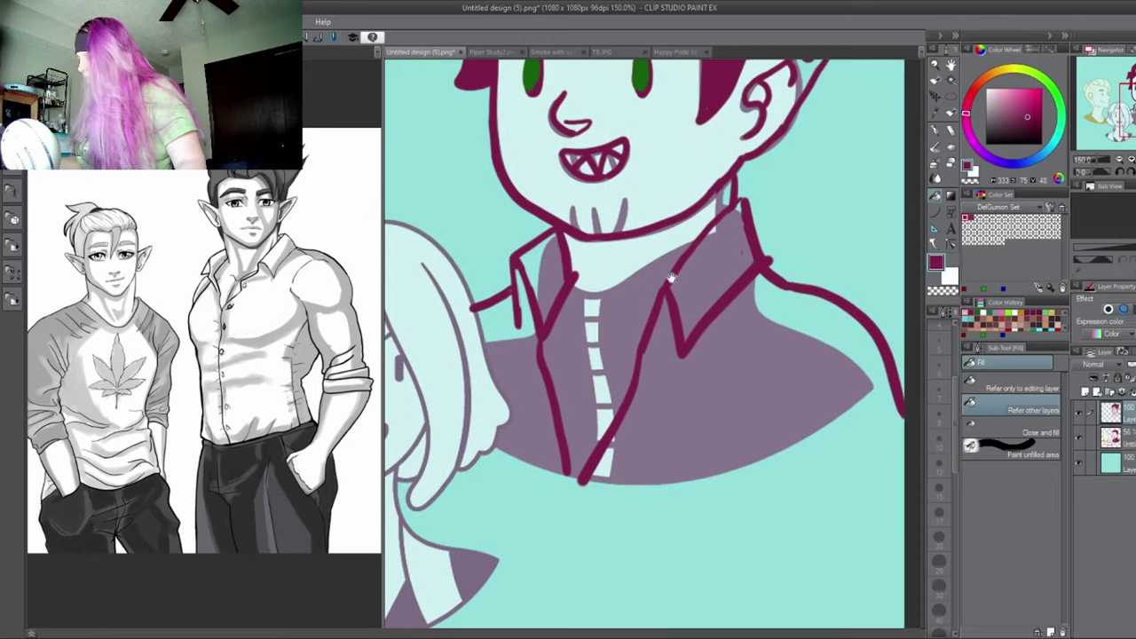
key("e")
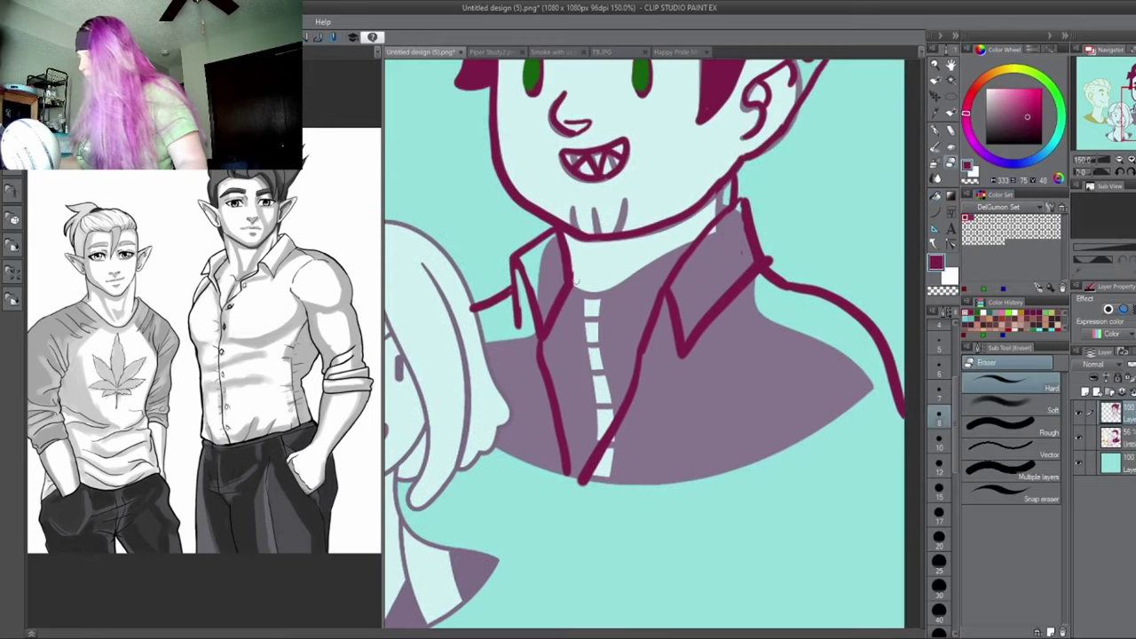
left_click(1079, 412)
mouse_move(726, 259)
left_mouse_down()
mouse_move(736, 421)
mouse_move(723, 474)
mouse_move(723, 418)
mouse_move(715, 429)
left_mouse_up()
scroll(653, 149, "up", 1)
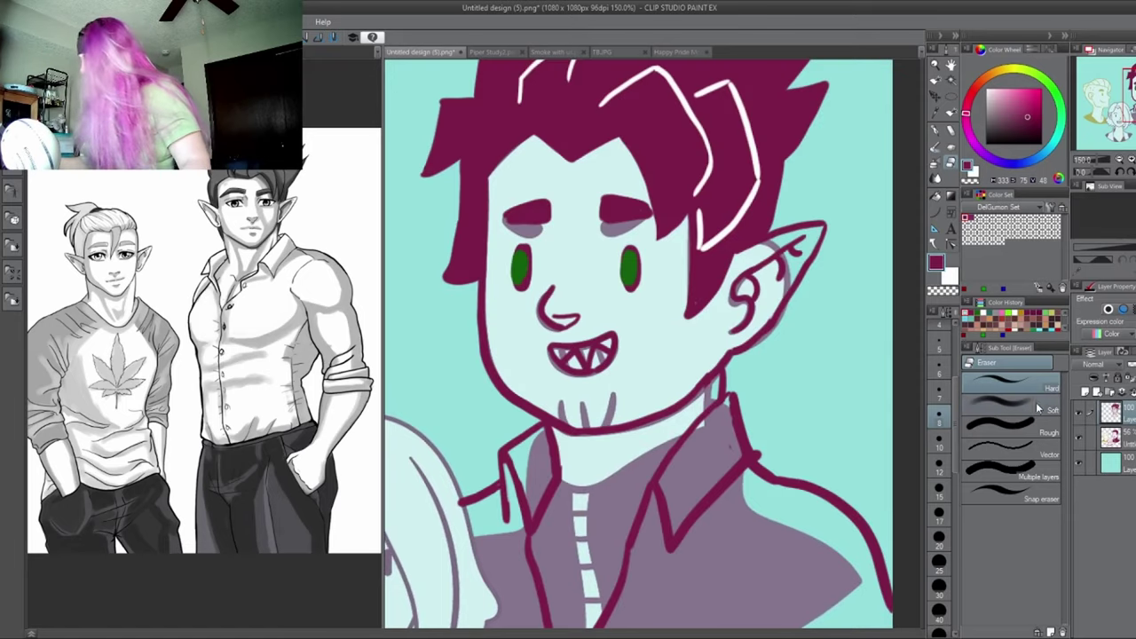
left_click(1080, 412)
left_click_drag(625, 400, 635, 206)
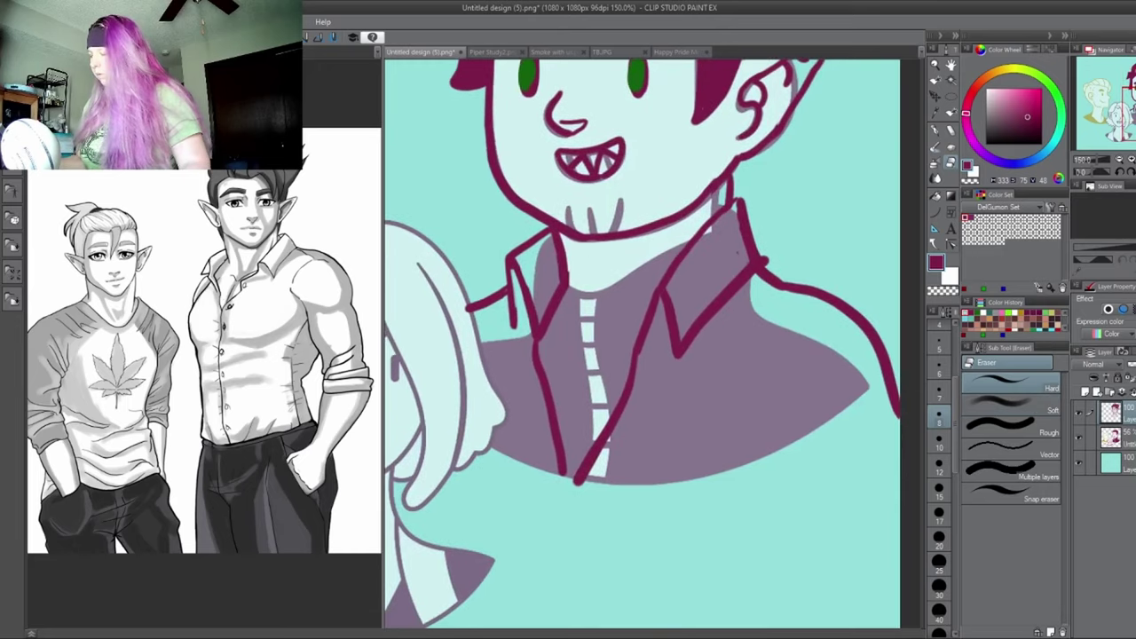
left_click_drag(618, 167, 605, 290)
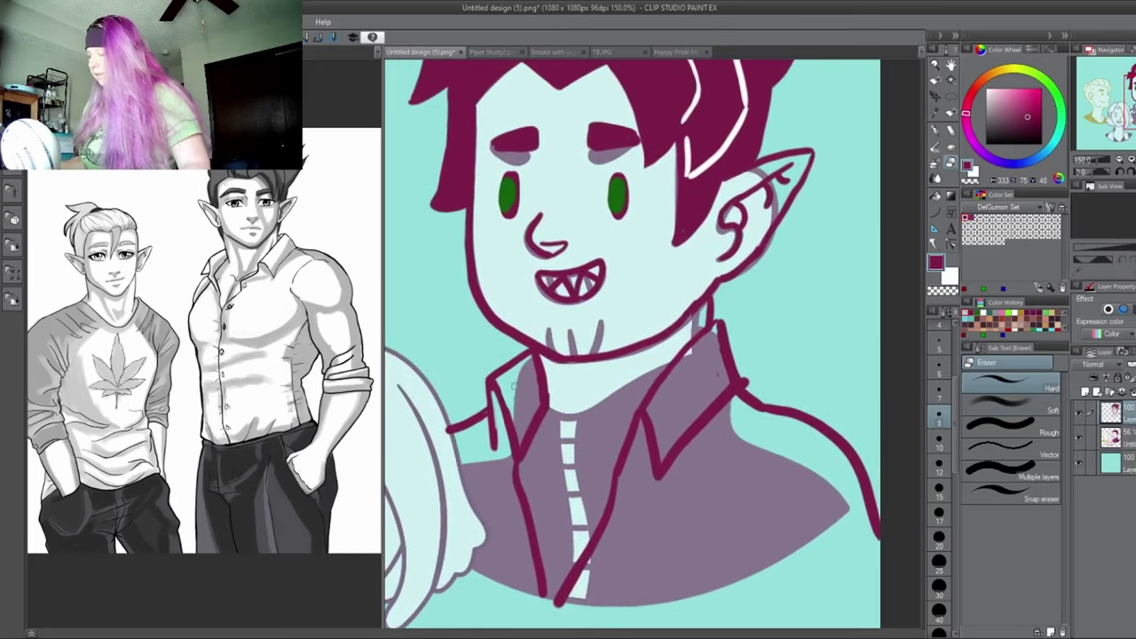
- Fill the shadowed undersides of both collar flaps with dark magenta and refine the lower edge of the flap beneath the ear
key("p")
mouse_move(494, 390)
left_mouse_down()
mouse_move(494, 446)
mouse_move(499, 417)
mouse_move(509, 441)
left_mouse_up()
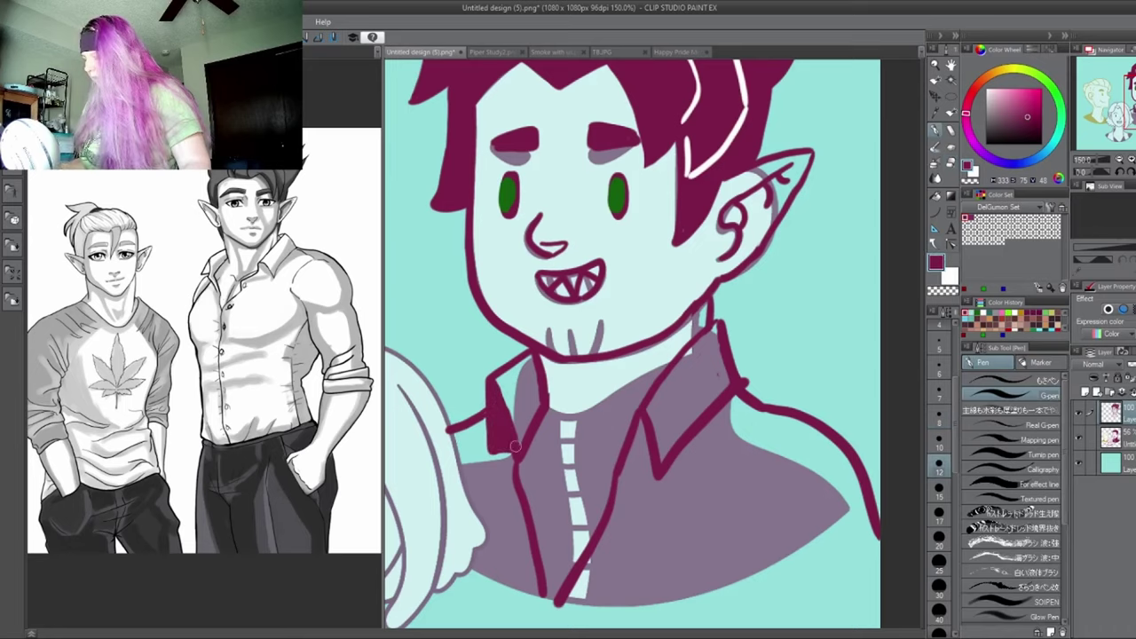
mouse_move(632, 460)
left_mouse_down()
mouse_move(658, 482)
mouse_move(637, 423)
mouse_move(632, 448)
left_mouse_up()
key("e")
mouse_move(726, 384)
left_mouse_down()
mouse_move(717, 414)
mouse_move(664, 457)
left_mouse_up()
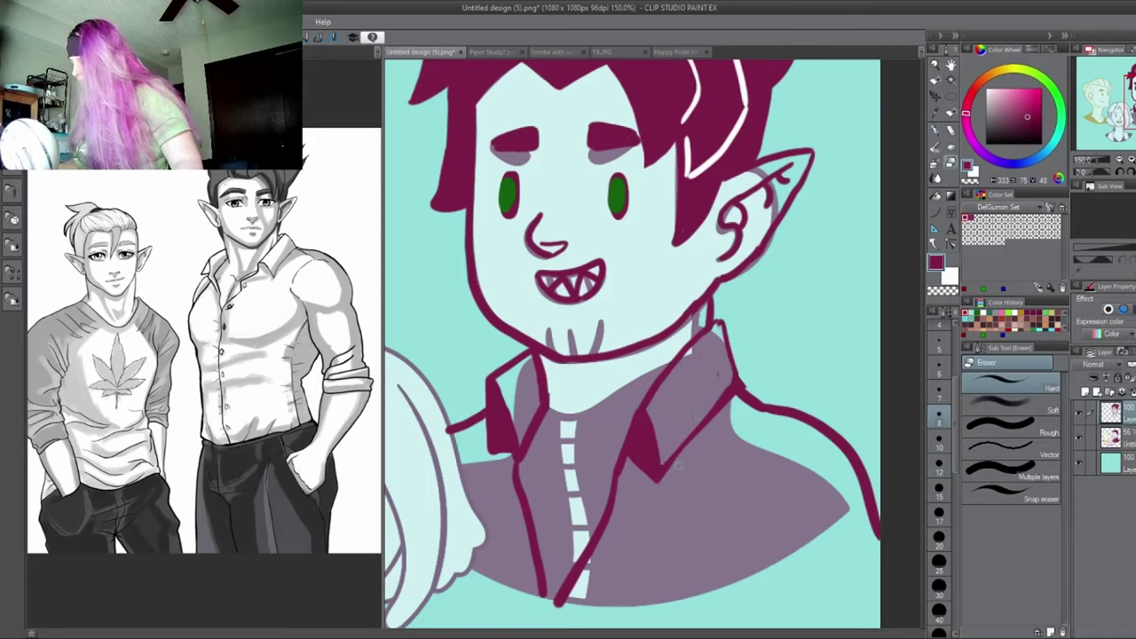
key("p")
left_click_drag(660, 468, 710, 413)
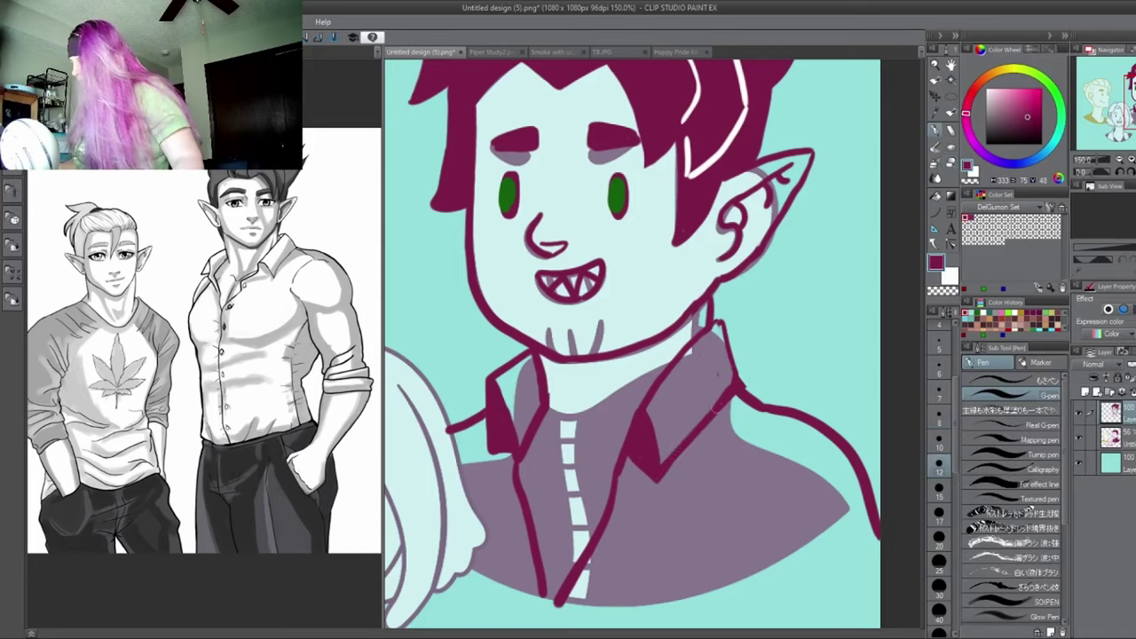
- Thin and taper the two lines of the shirt's V-shaped front opening
left_click_drag(516, 455, 536, 557)
key("e")
left_click_drag(519, 464, 545, 600)
left_click_drag(531, 526, 541, 584)
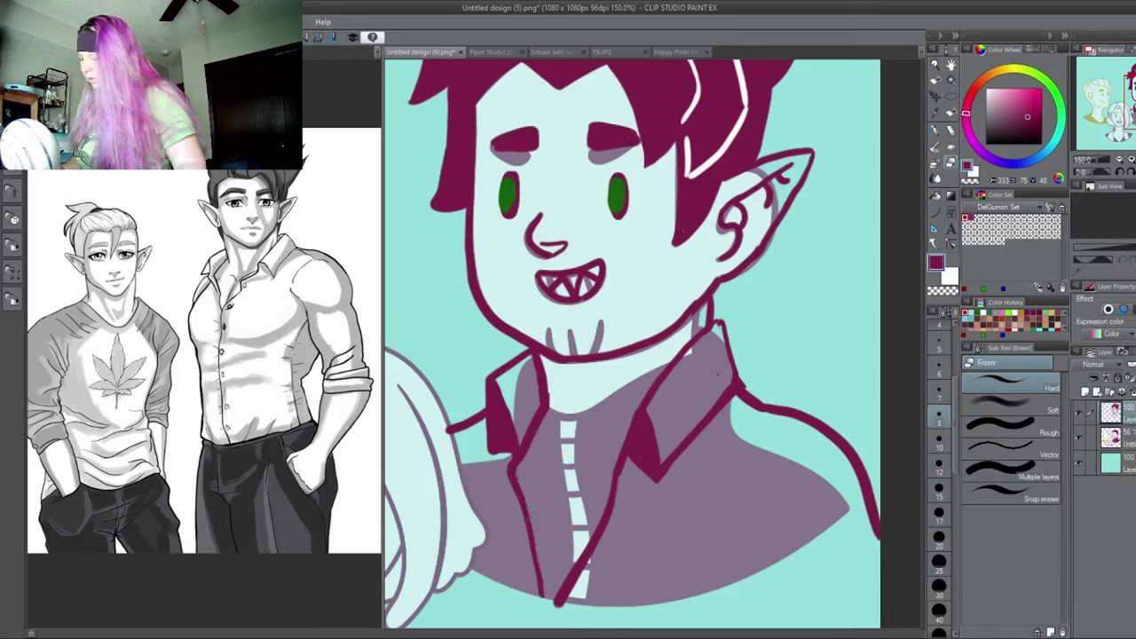
mouse_move(610, 515)
left_mouse_down()
mouse_move(559, 613)
mouse_move(582, 573)
mouse_move(554, 602)
left_mouse_up()
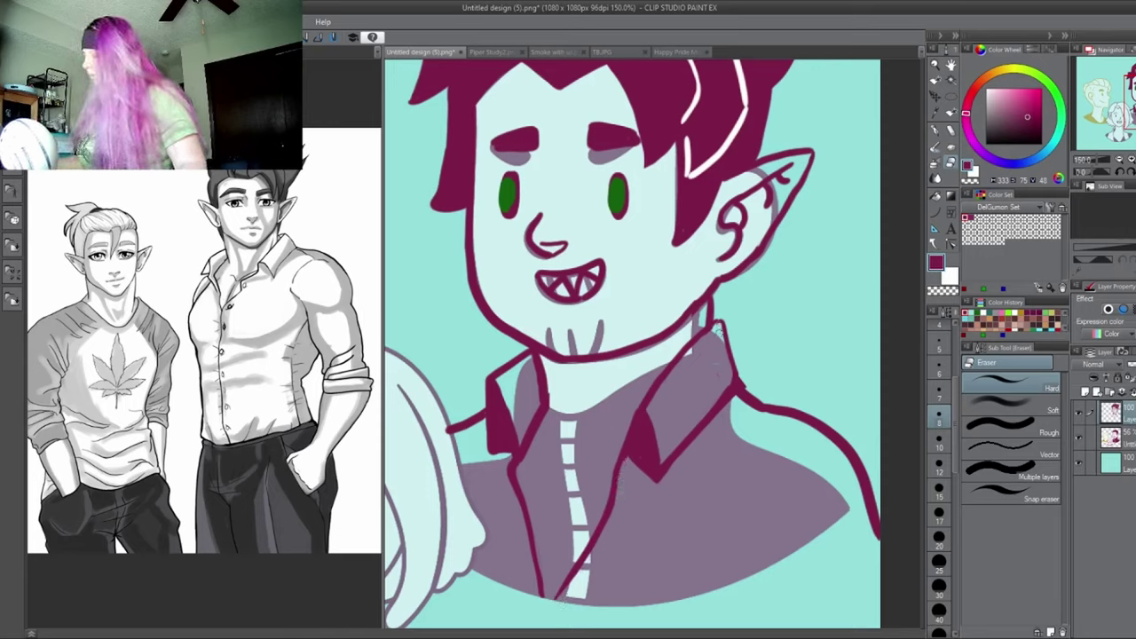
- Draw the curved bottom edge closing off the man's bust and two short angled collarbone lines inside his open shirt
key("p")
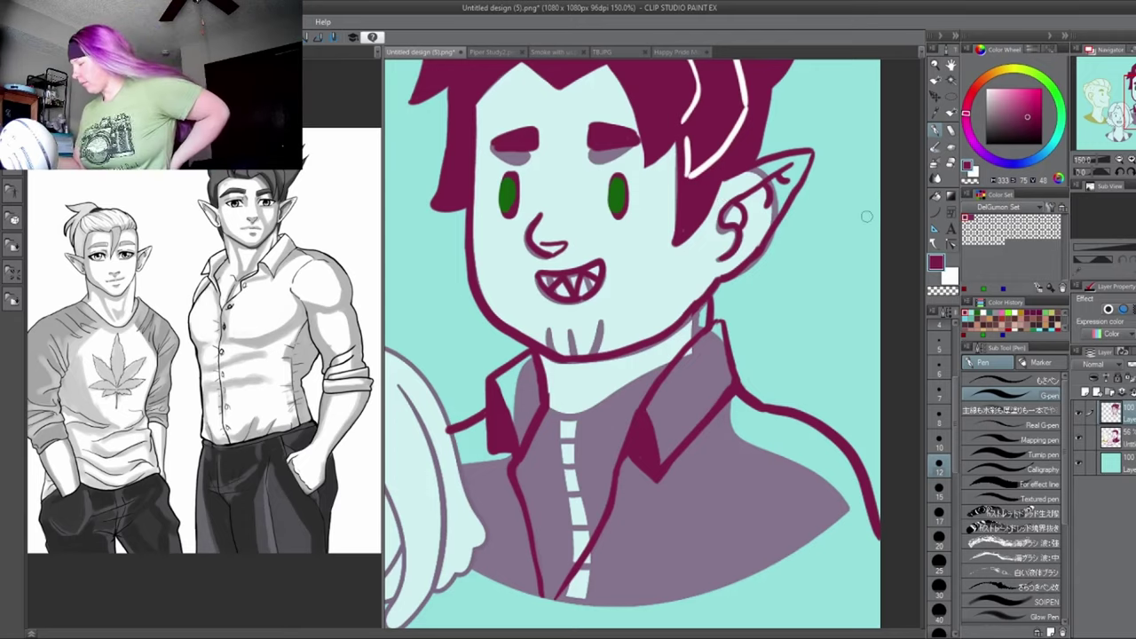
left_click_drag(632, 344, 666, 417)
scroll(708, 279, "down", 4)
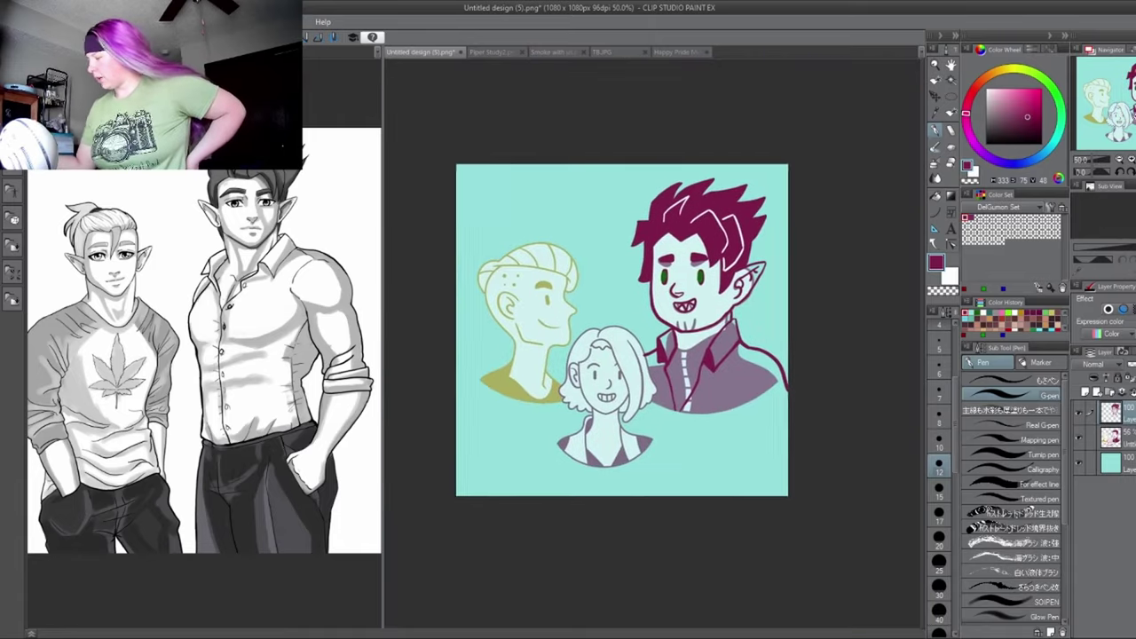
left_click_drag(675, 402, 770, 384)
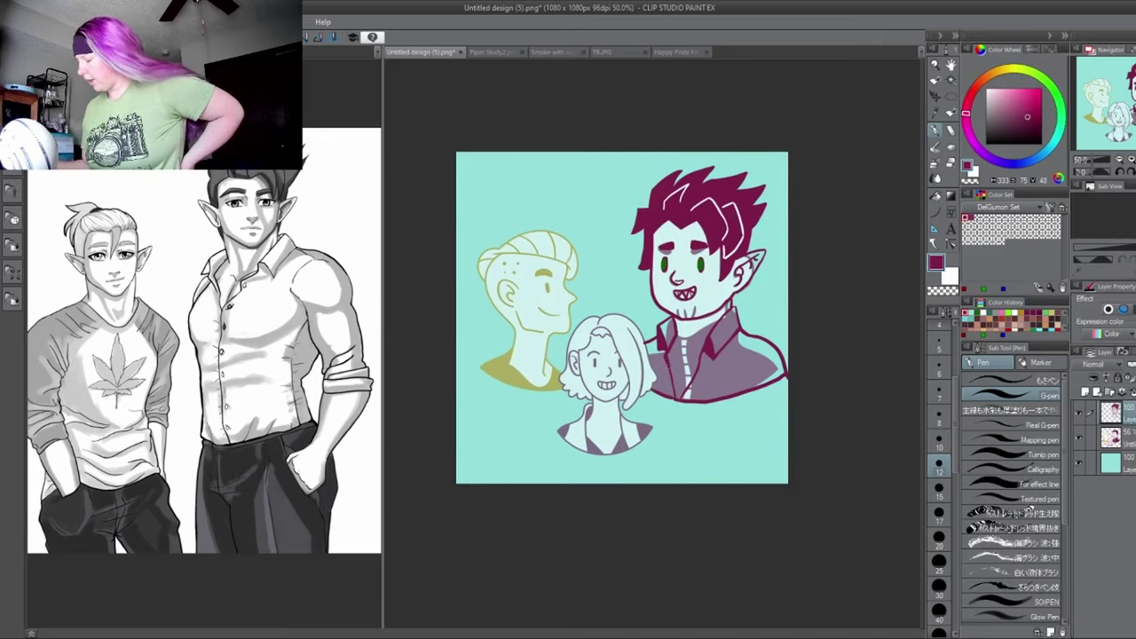
left_click_drag(694, 343, 681, 398)
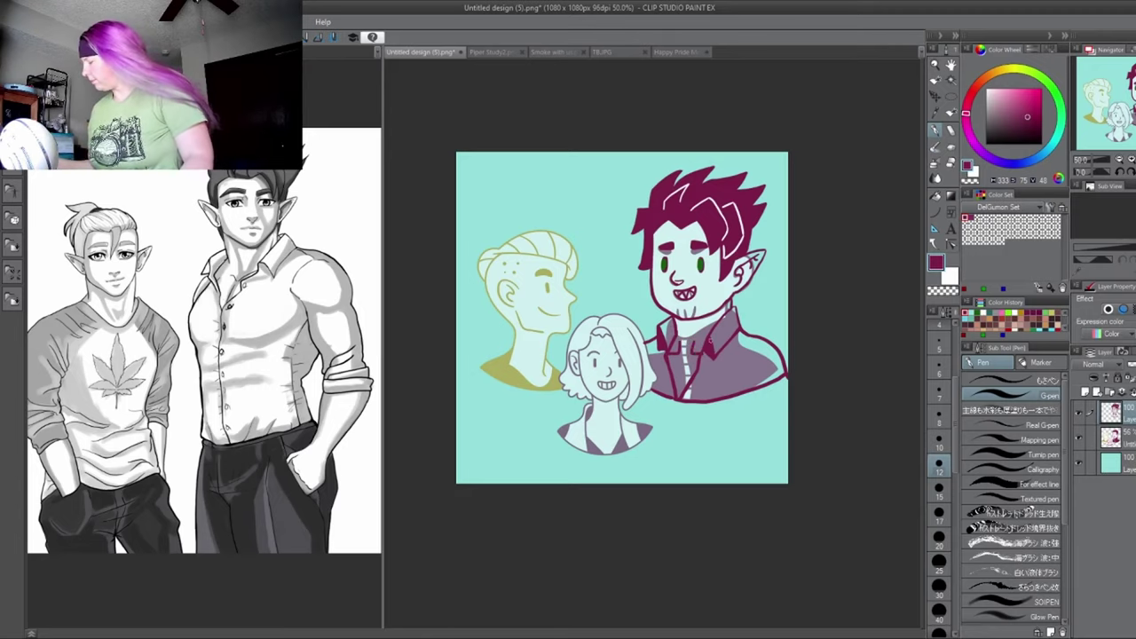
scroll(711, 340, "up", 2)
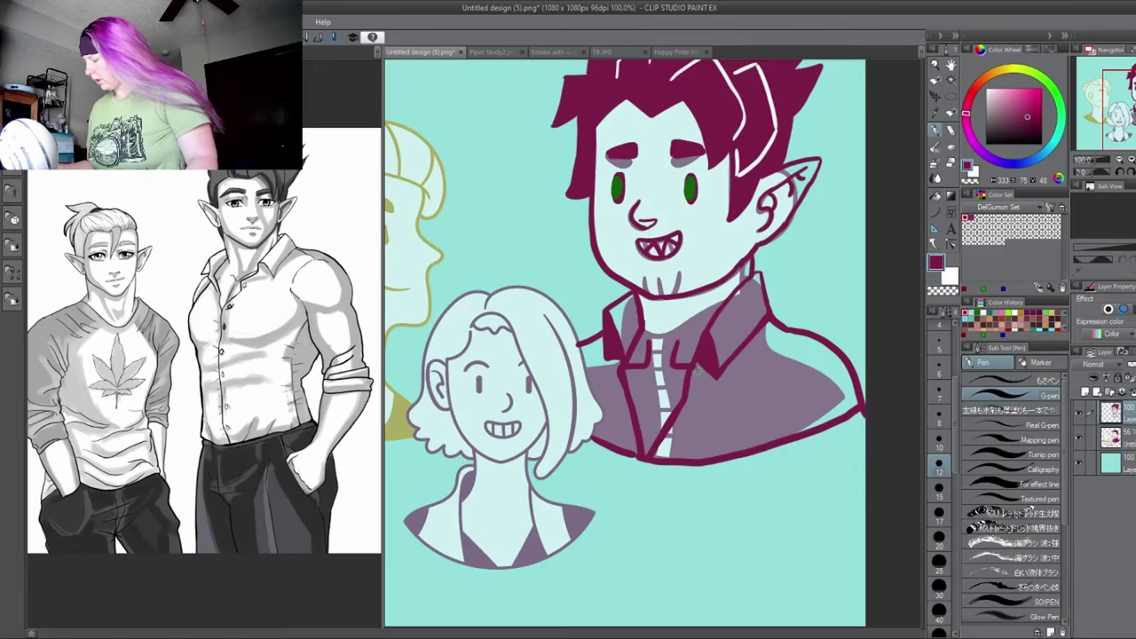
key("e")
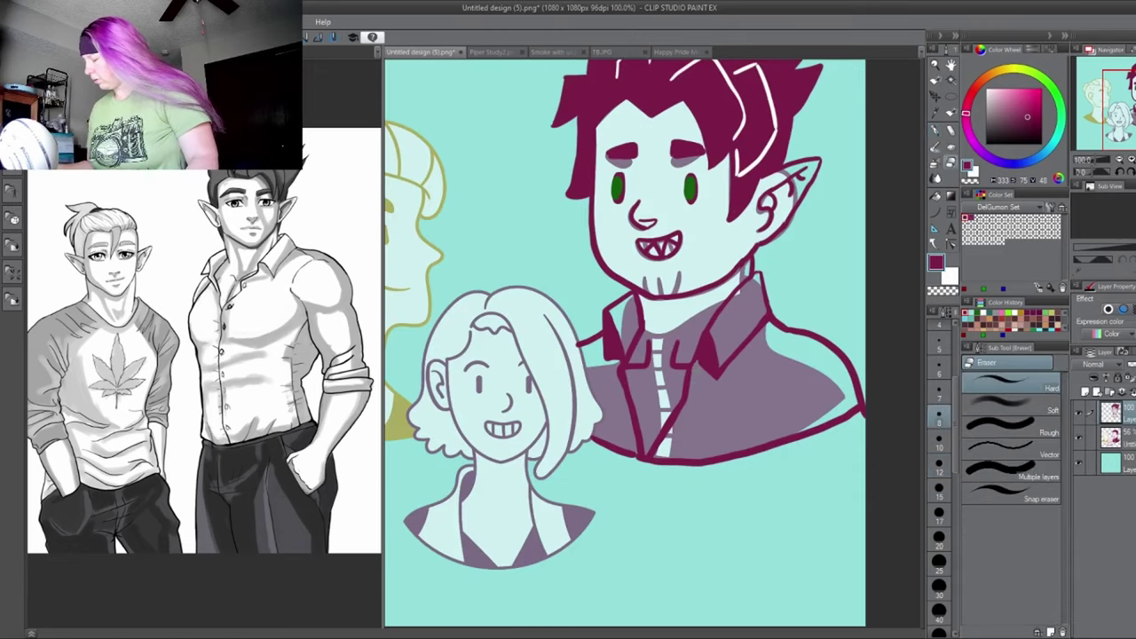
key("p")
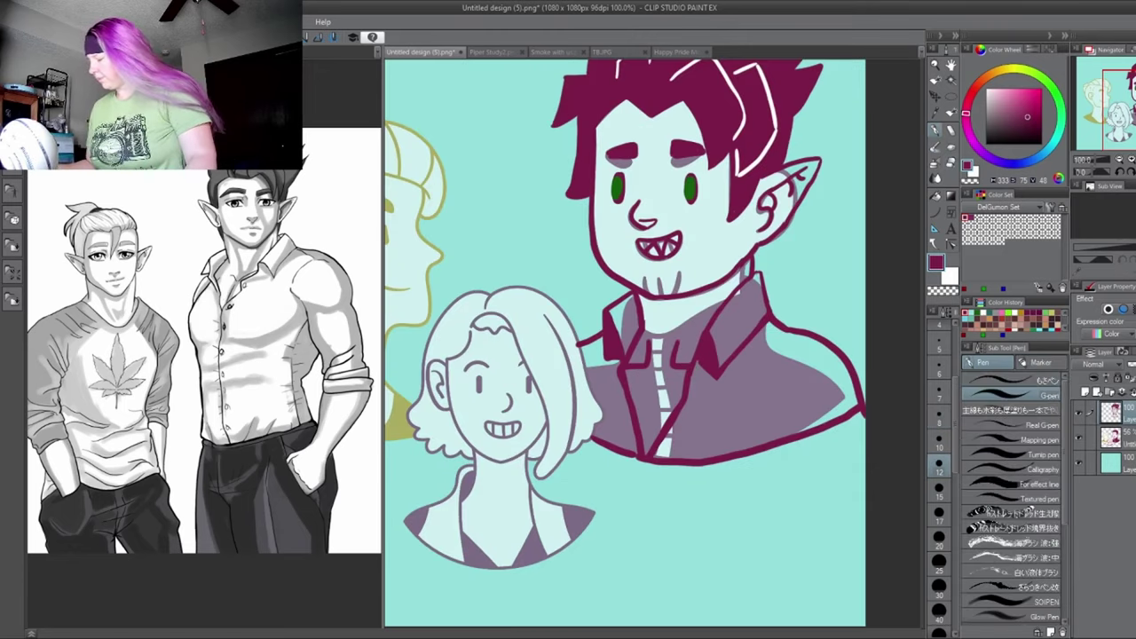
key("e")
left_click_drag(711, 340, 799, 407)
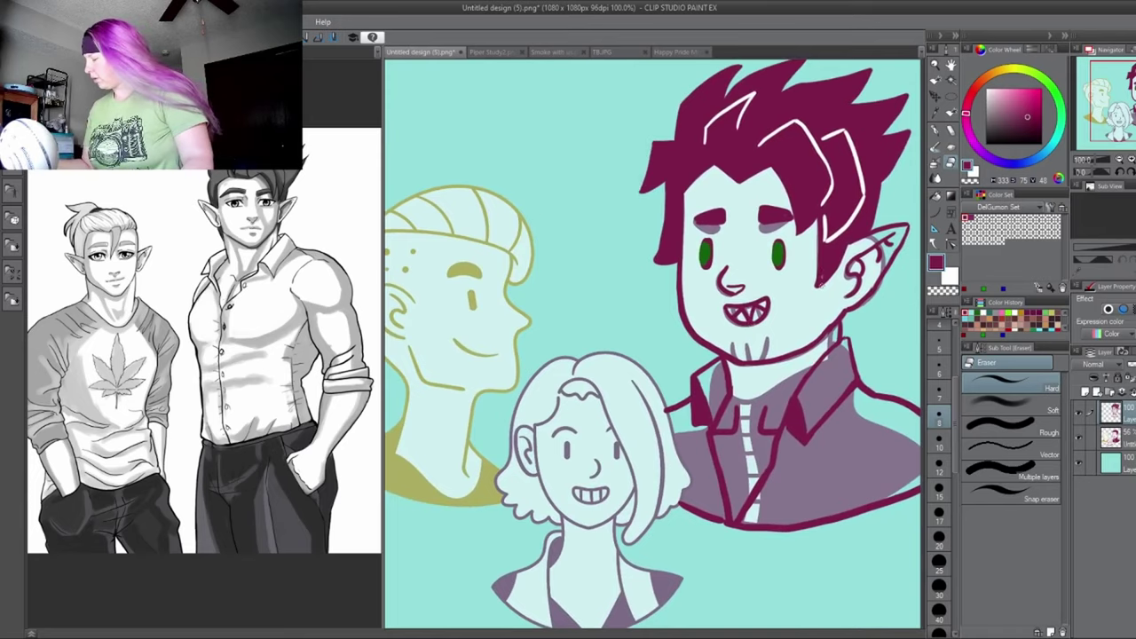
- Bring up the Piper and Georgee reference drawing and frame the red-haired elf's head and shoulders beside the middle template portrait
key("p")
left_click_drag(863, 220, 881, 198)
left_click_drag(543, 334, 583, 338)
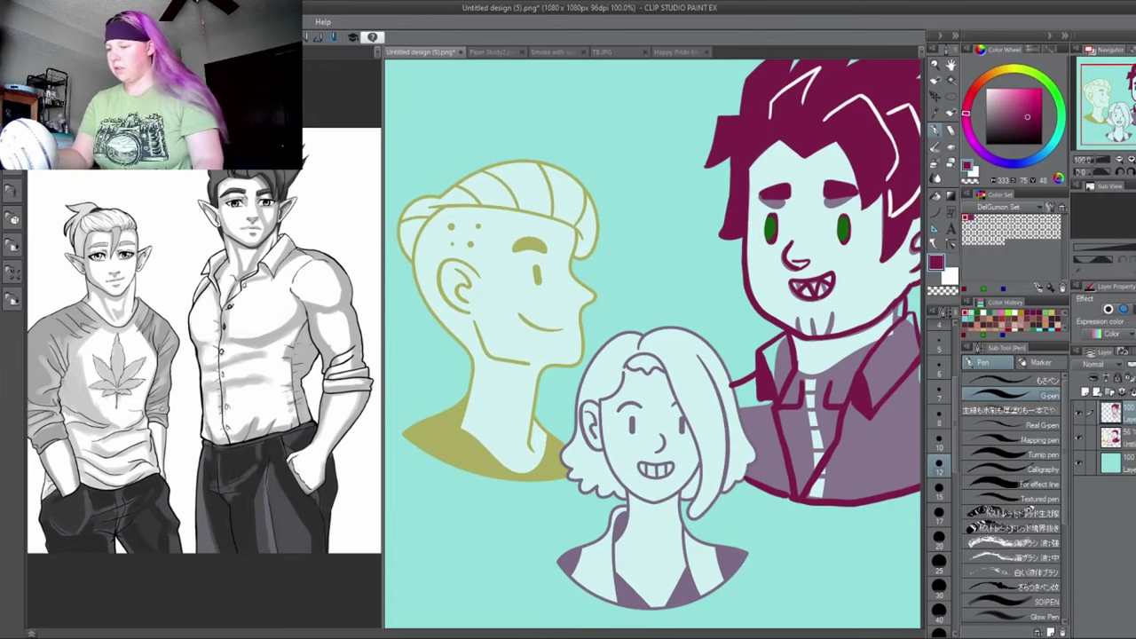
key("ctrl+Tab")
left_click_drag(300, 319, 202, 317)
scroll(219, 317, "up", 5)
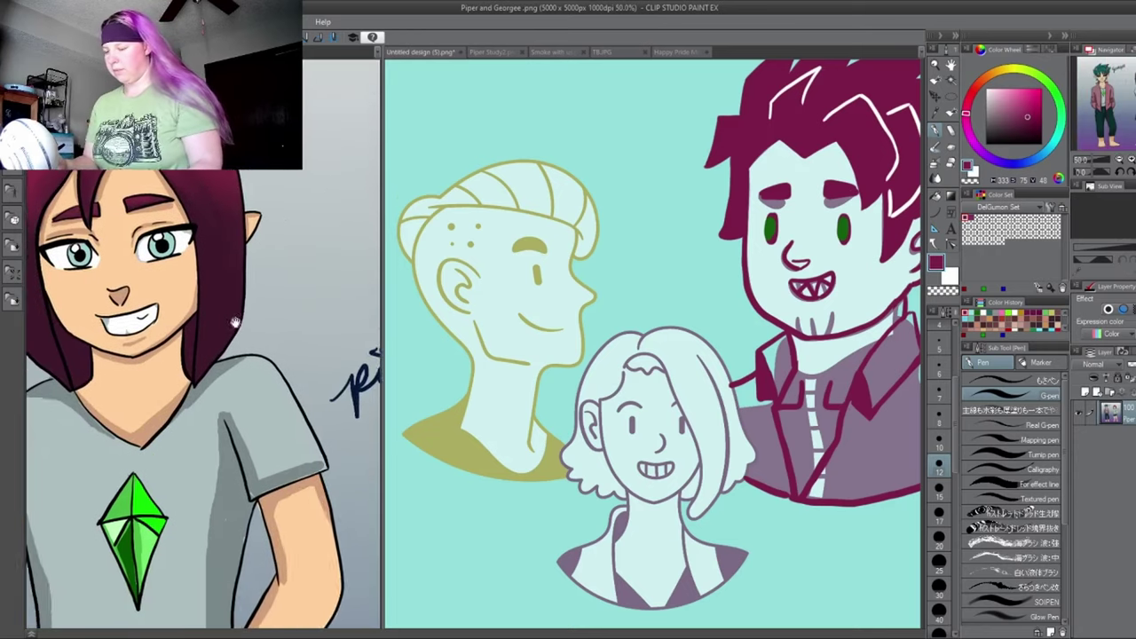
left_click_drag(218, 317, 313, 417)
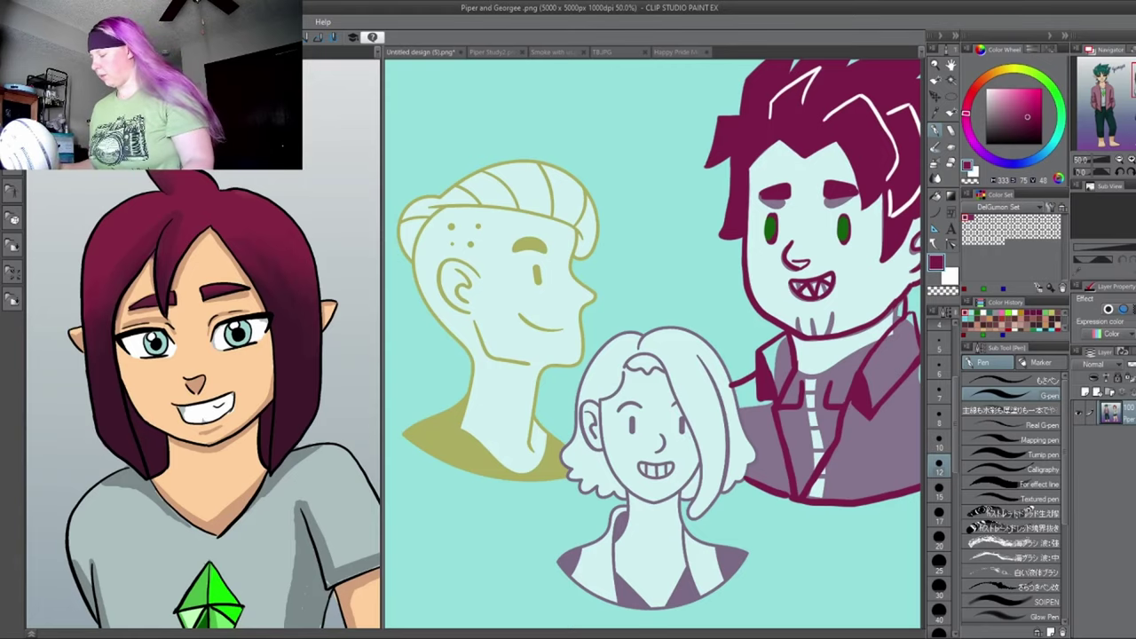
left_click(687, 439)
left_click_drag(686, 439, 650, 305)
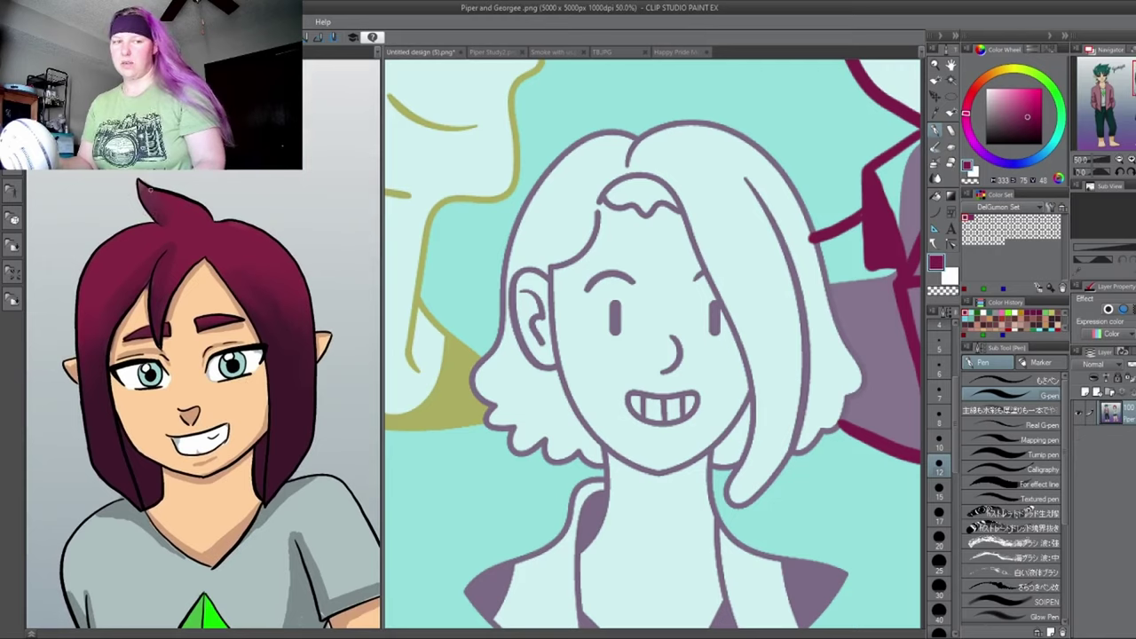
left_click(691, 202)
left_click_drag(698, 206, 696, 214)
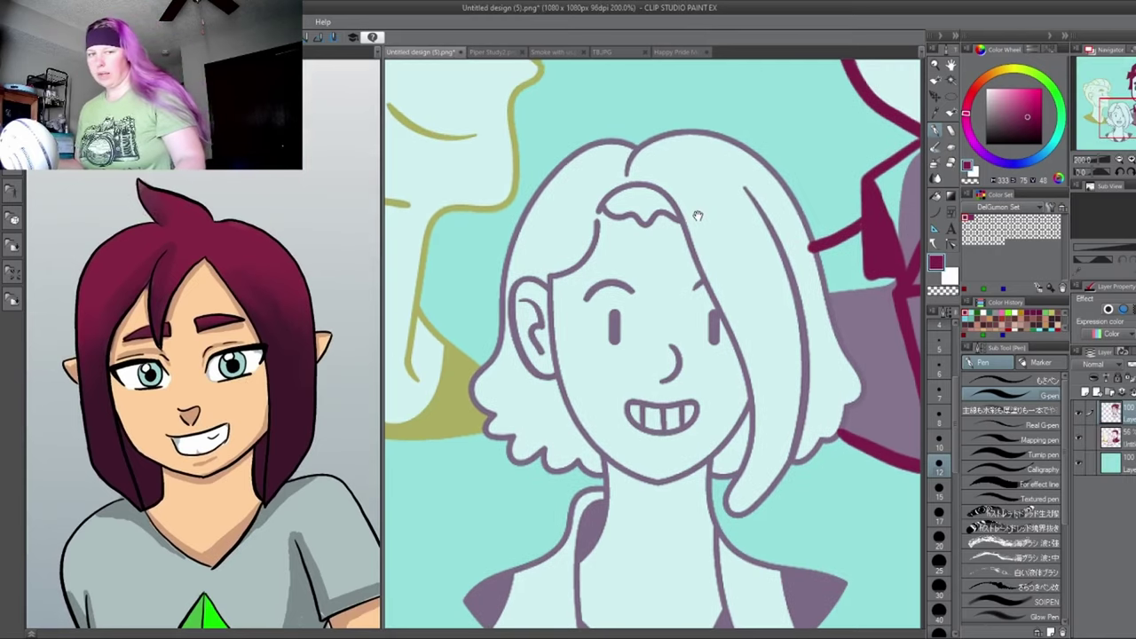
- Draw the girl's pointed hair tuft at the crown, a white strand line through the bangs and a dark magenta pointed bang edge
mouse_move(645, 124)
left_mouse_down()
mouse_move(615, 150)
mouse_move(618, 133)
mouse_move(691, 94)
mouse_move(672, 146)
left_mouse_up()
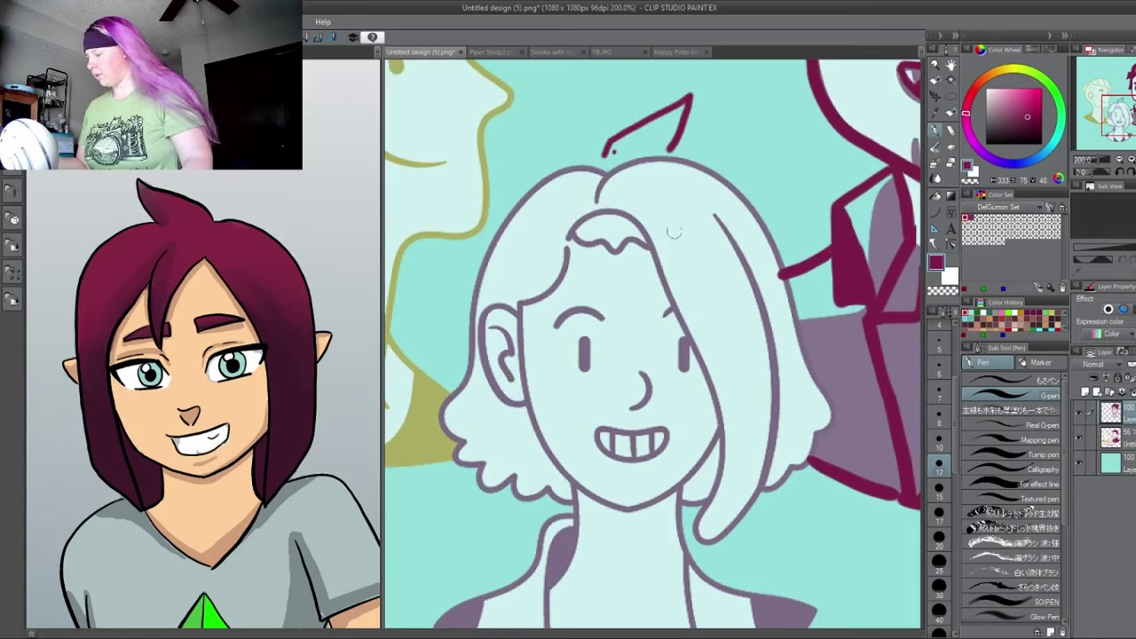
key("x")
left_click_drag(652, 173, 663, 298)
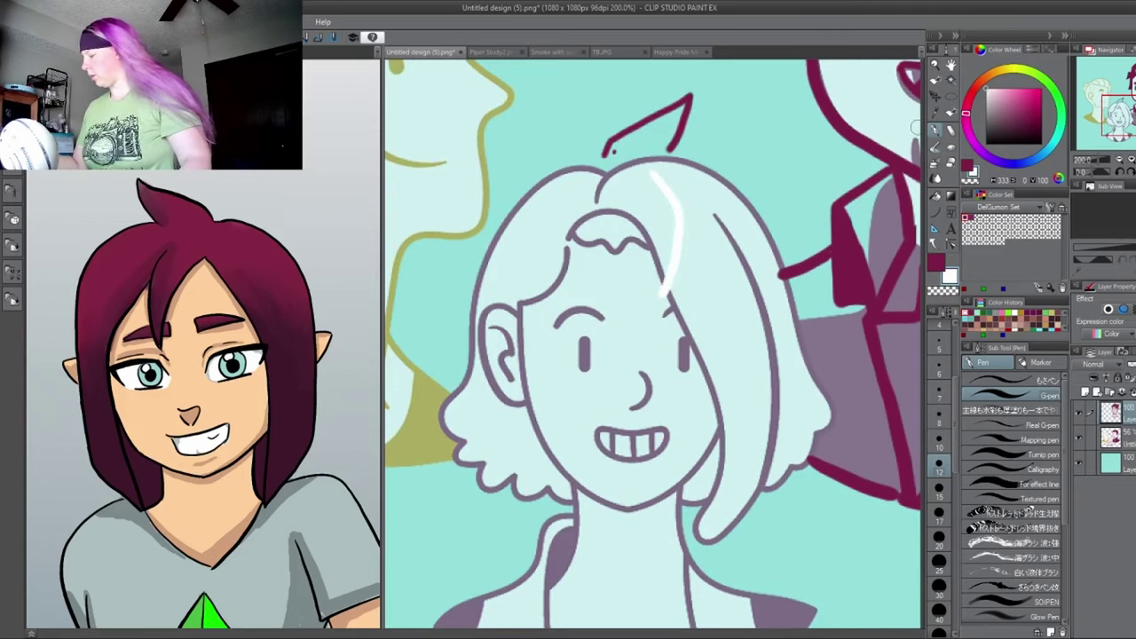
key("x")
left_click_drag(591, 215, 664, 300)
- Outline the girl's hair in dark magenta, with a long pointed lock beside the face and scalloped curls below the ear
left_click_drag(680, 255, 763, 497)
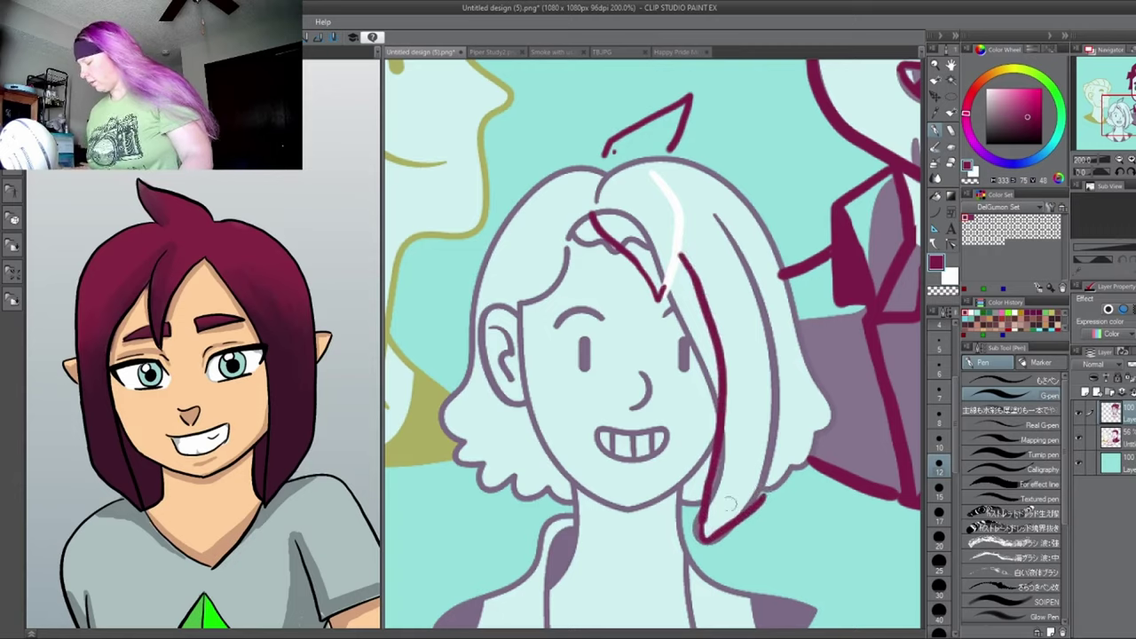
key("ctrl+z")
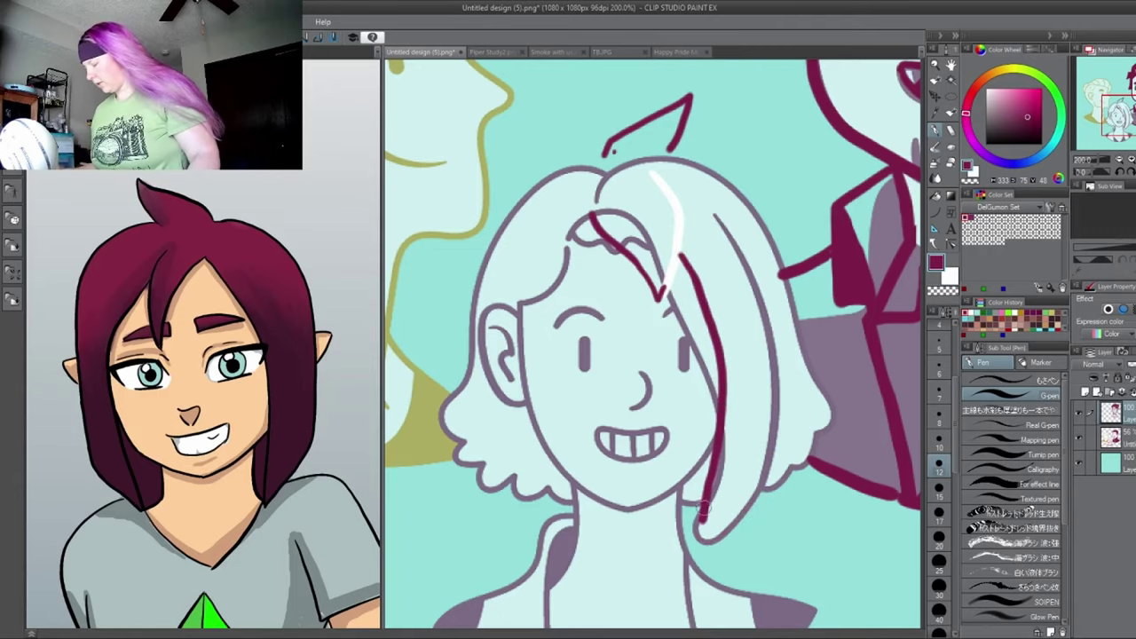
mouse_move(705, 505)
left_mouse_down()
mouse_move(712, 535)
mouse_move(808, 462)
mouse_move(461, 331)
mouse_move(456, 399)
left_mouse_up()
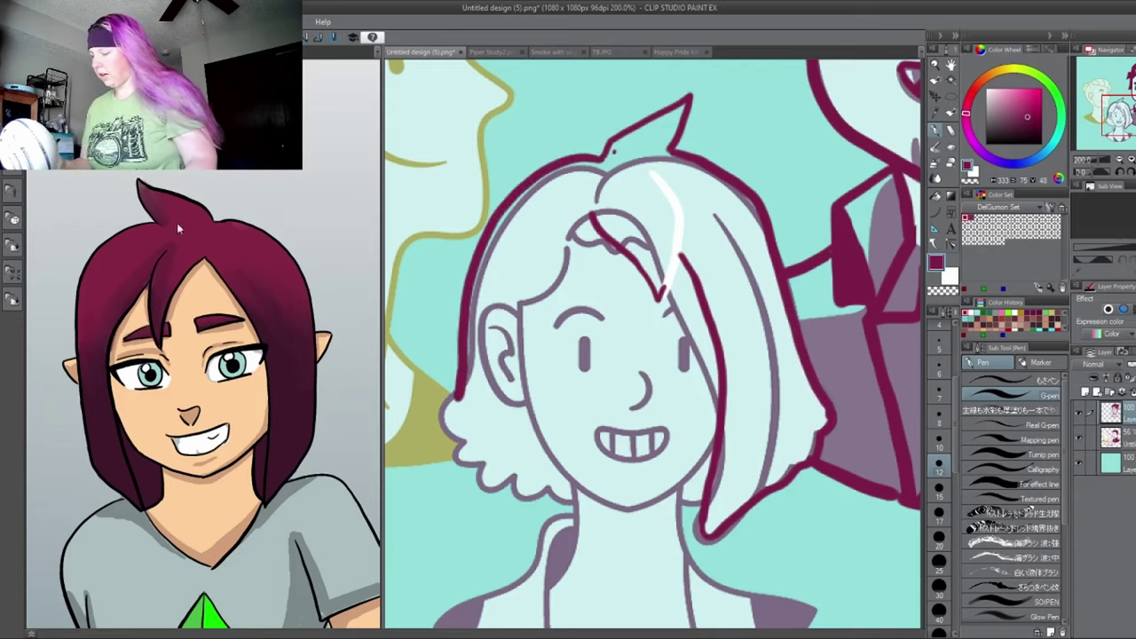
mouse_move(457, 395)
left_mouse_down()
mouse_move(462, 443)
mouse_move(455, 456)
mouse_move(484, 457)
mouse_move(483, 483)
mouse_move(567, 502)
left_mouse_up()
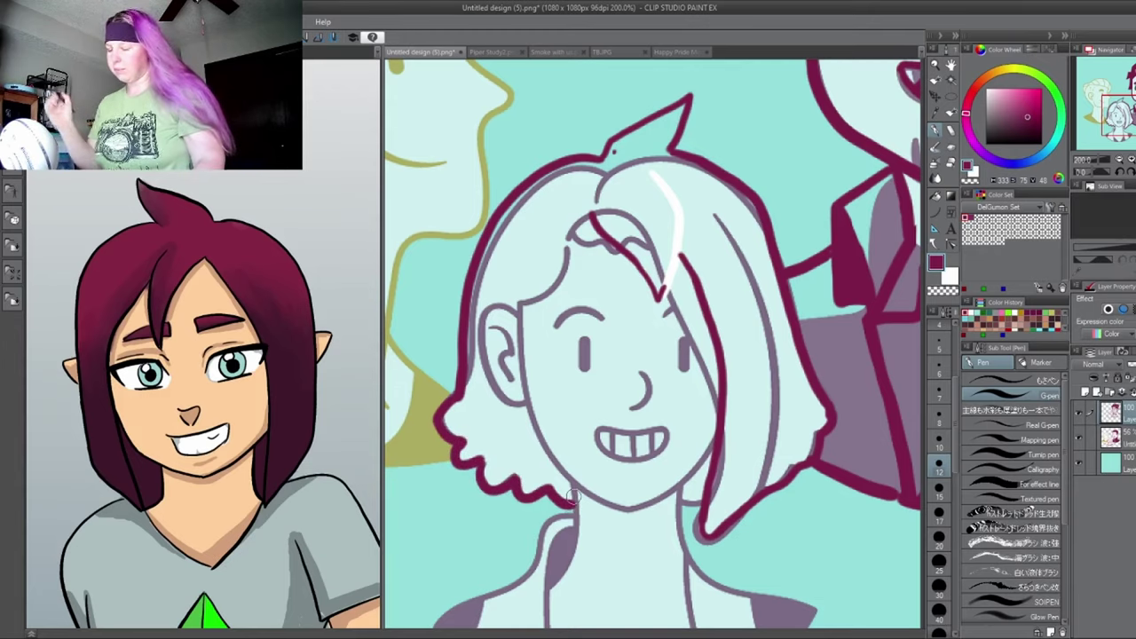
- Draw the girl's hairline, a pointed elf ear with inner detail and a strand line inside the long lock
mouse_move(586, 220)
left_mouse_down()
mouse_move(455, 299)
mouse_move(480, 369)
left_mouse_up()
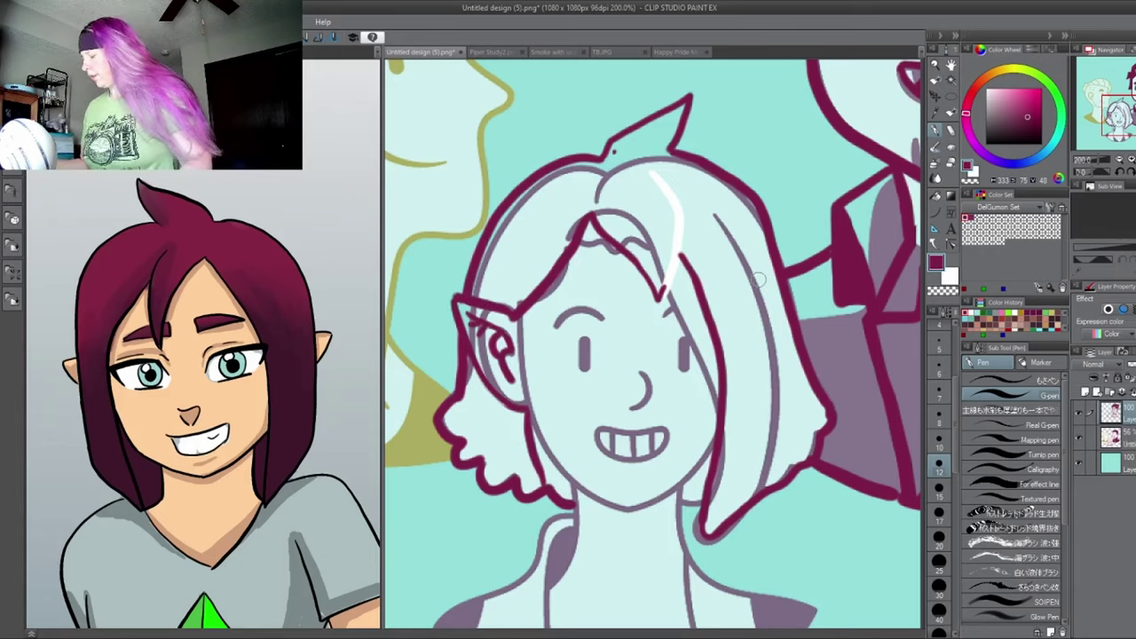
left_click_drag(759, 280, 756, 396)
mouse_move(764, 297)
left_mouse_down()
mouse_move(788, 285)
mouse_move(766, 348)
left_mouse_up()
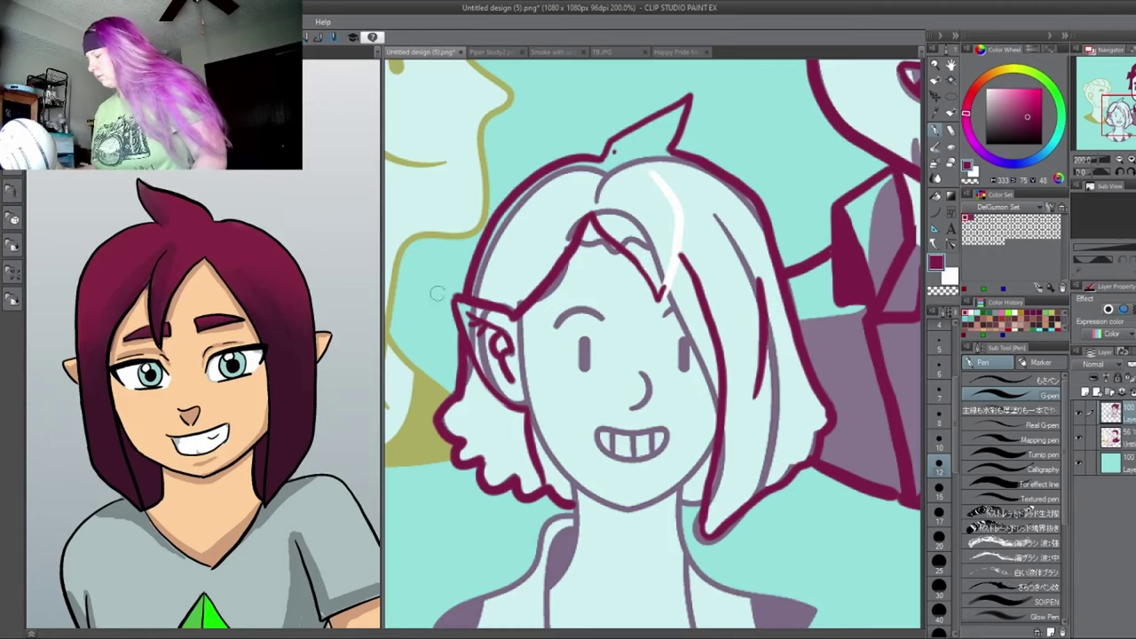
- Mark horizontal ear-placement guide lines across the girl's head at the ear tip and the base of the nose
left_click_drag(433, 294, 500, 282)
left_click_drag(688, 282, 799, 277)
left_click_drag(490, 413, 813, 399)
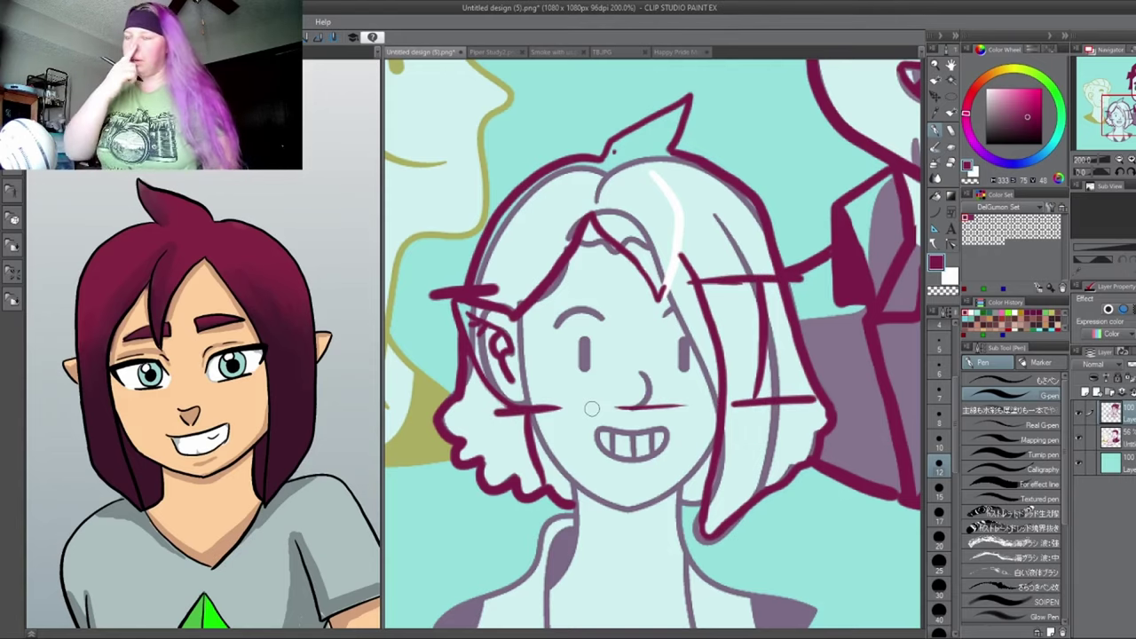
- Sketch a small oval head diagram with a vertical center line and ear guides above the portrait, and undo it
mouse_move(489, 88)
left_mouse_down()
mouse_move(441, 137)
mouse_move(488, 86)
mouse_move(468, 112)
mouse_move(471, 197)
left_mouse_up()
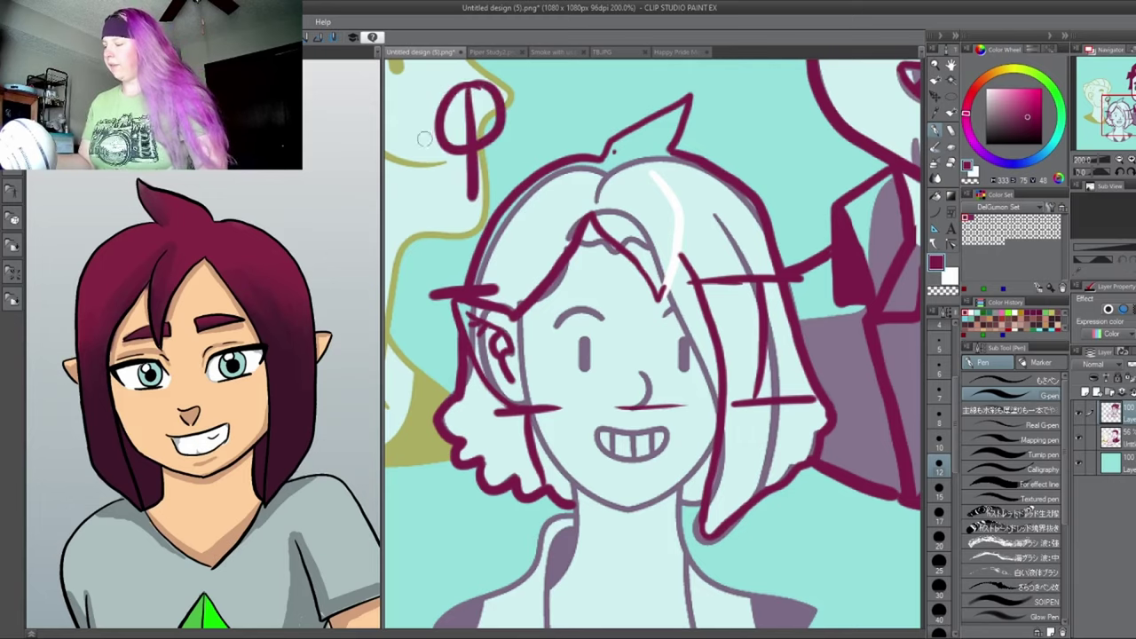
left_click_drag(413, 144, 529, 133)
left_click_drag(441, 188, 506, 176)
left_click_drag(435, 123, 451, 182)
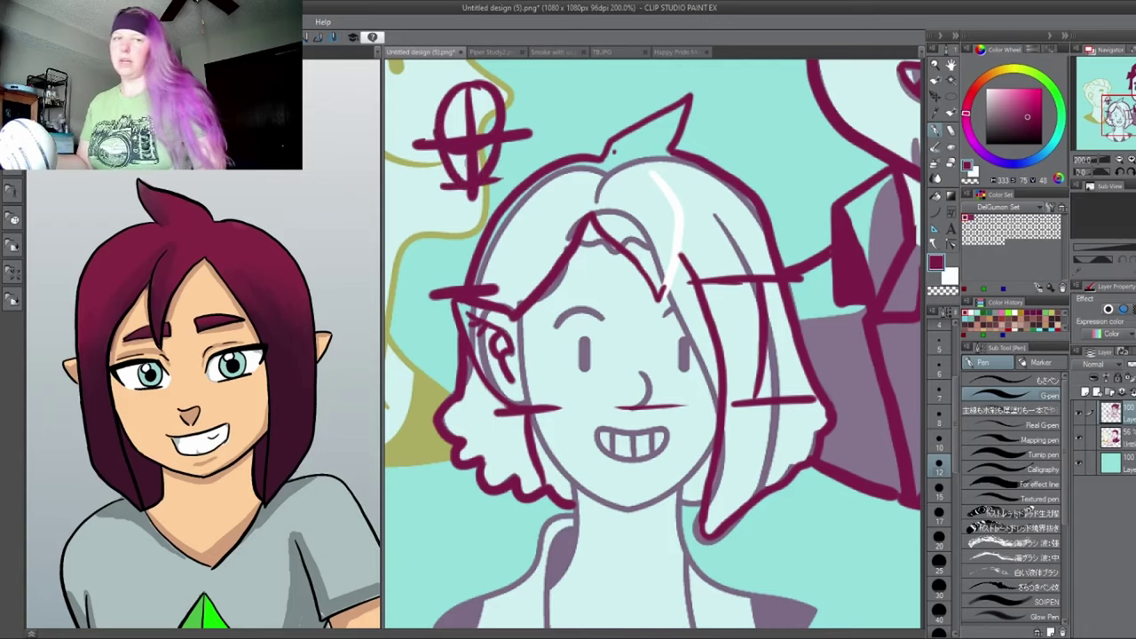
key("ctrl+z")
key("ctrl+z")
key("ctrl+z")
key("ctrl+z")
key("ctrl+z")
key("ctrl+z")
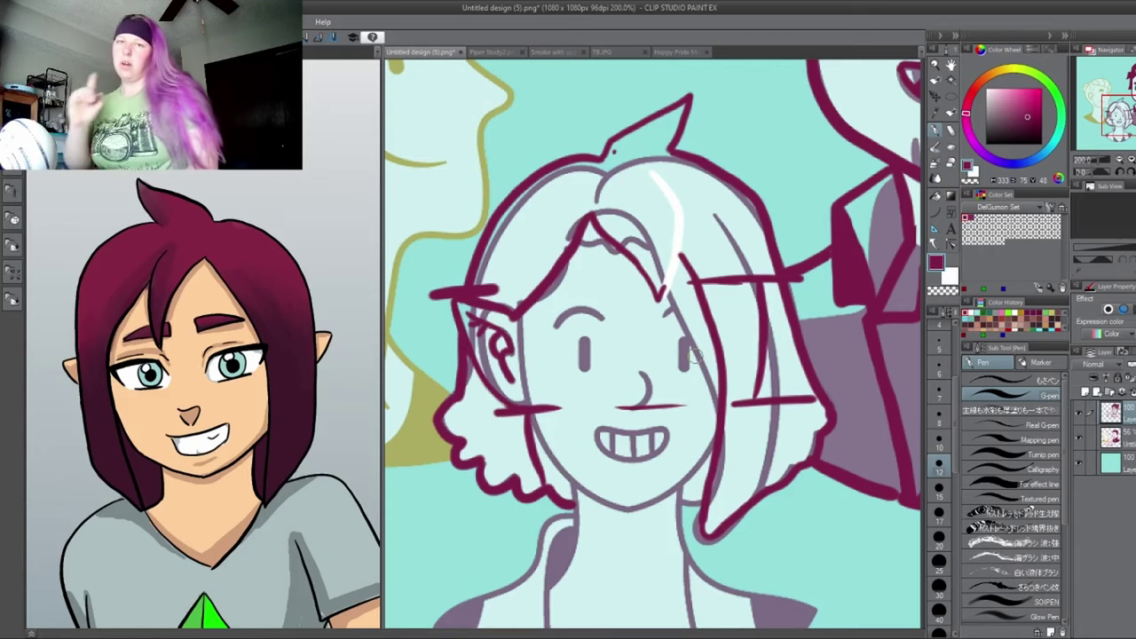
- Flip the canvas horizontally and check the man's face for symmetry and proportion
key("h")
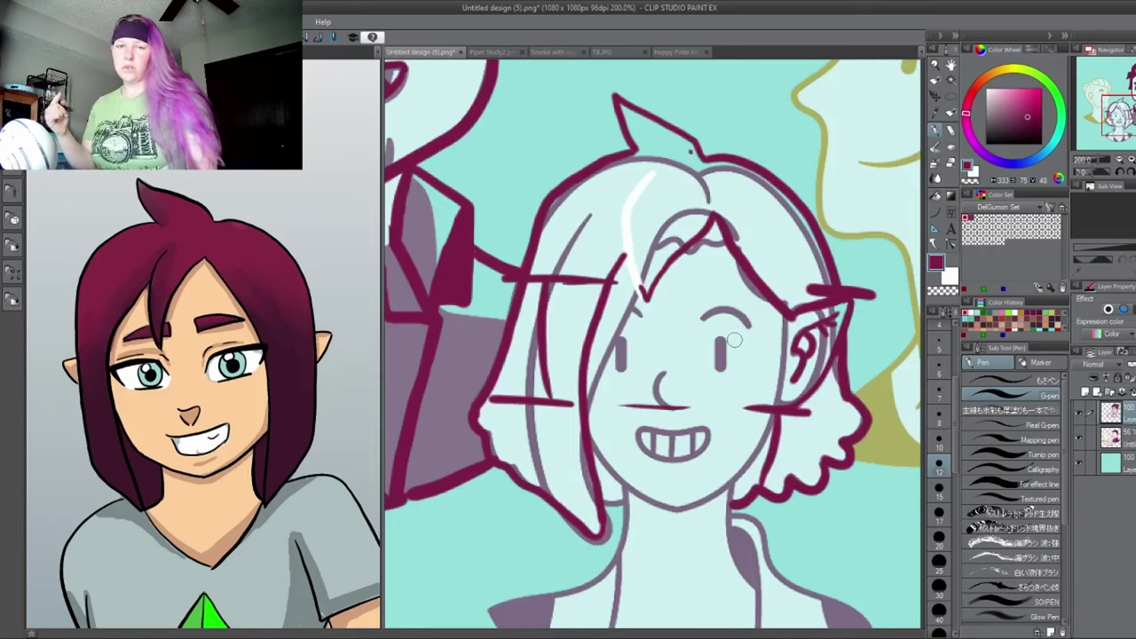
left_click_drag(579, 172, 791, 408)
left_click_drag(686, 251, 755, 382)
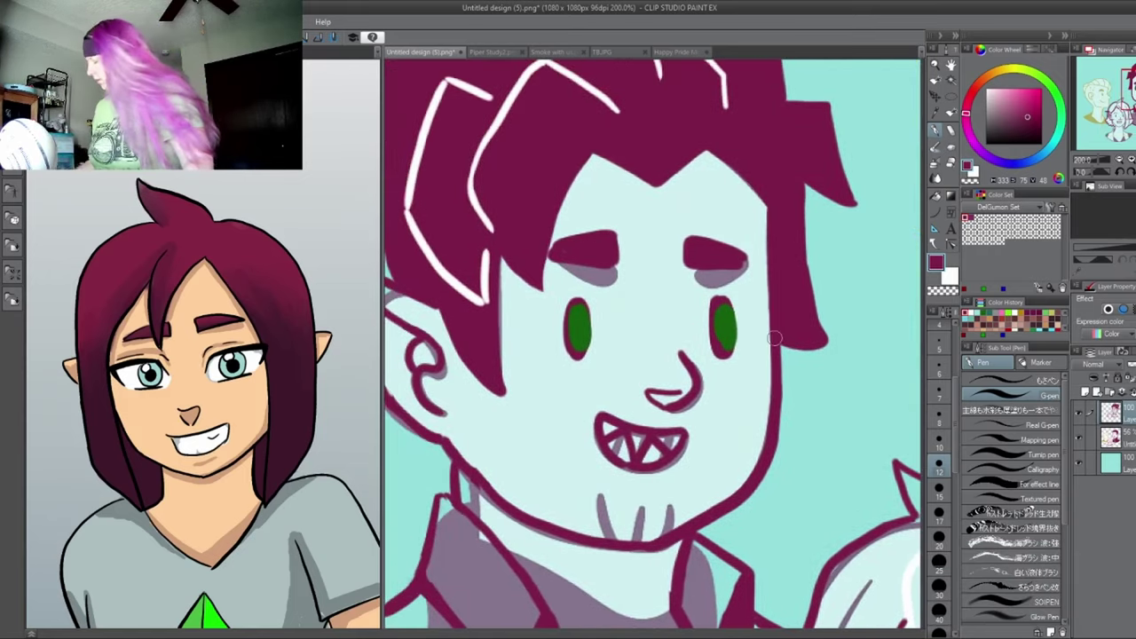
scroll(763, 326, "down", 3)
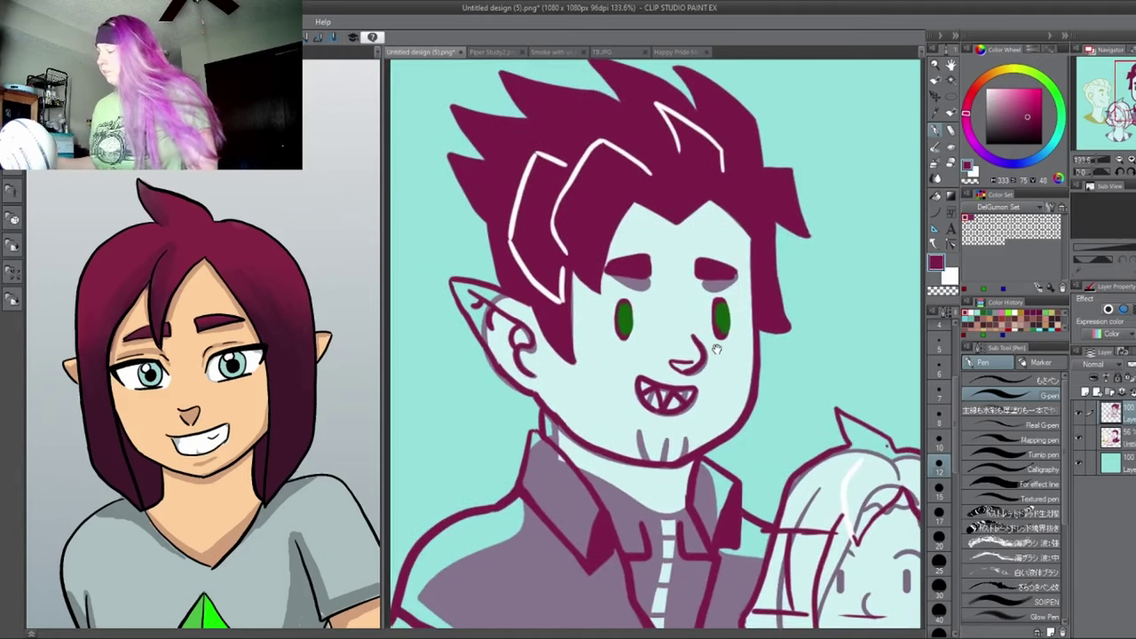
- Fill the man's face, neck, ear and shirt with white on a new layer beneath the line art
left_click_drag(717, 349, 697, 286)
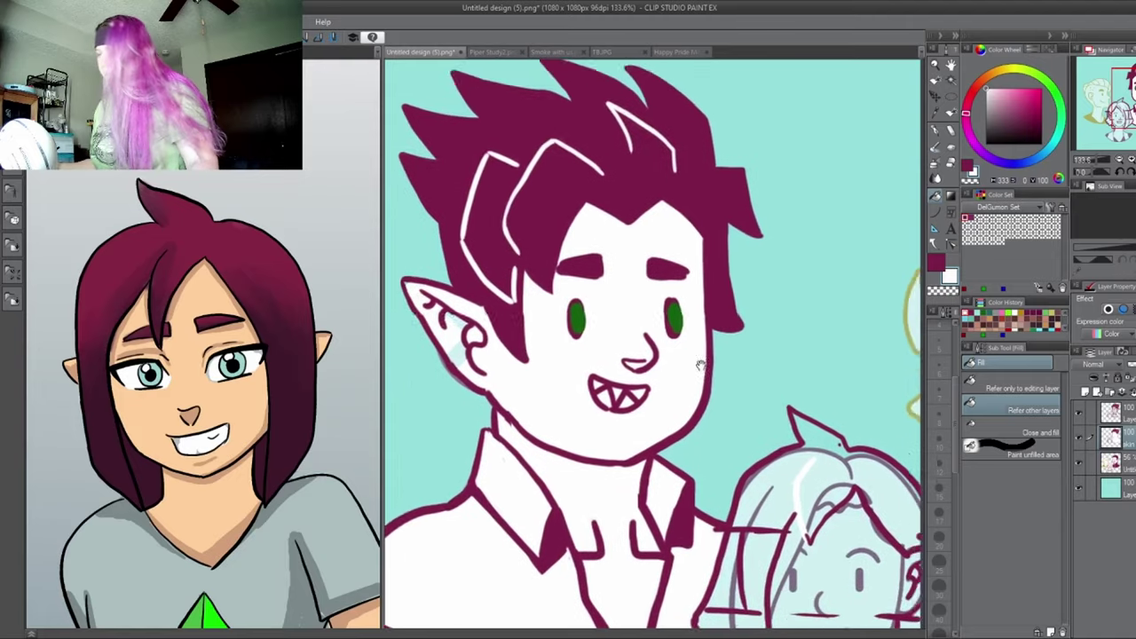
left_click_drag(757, 316, 754, 318)
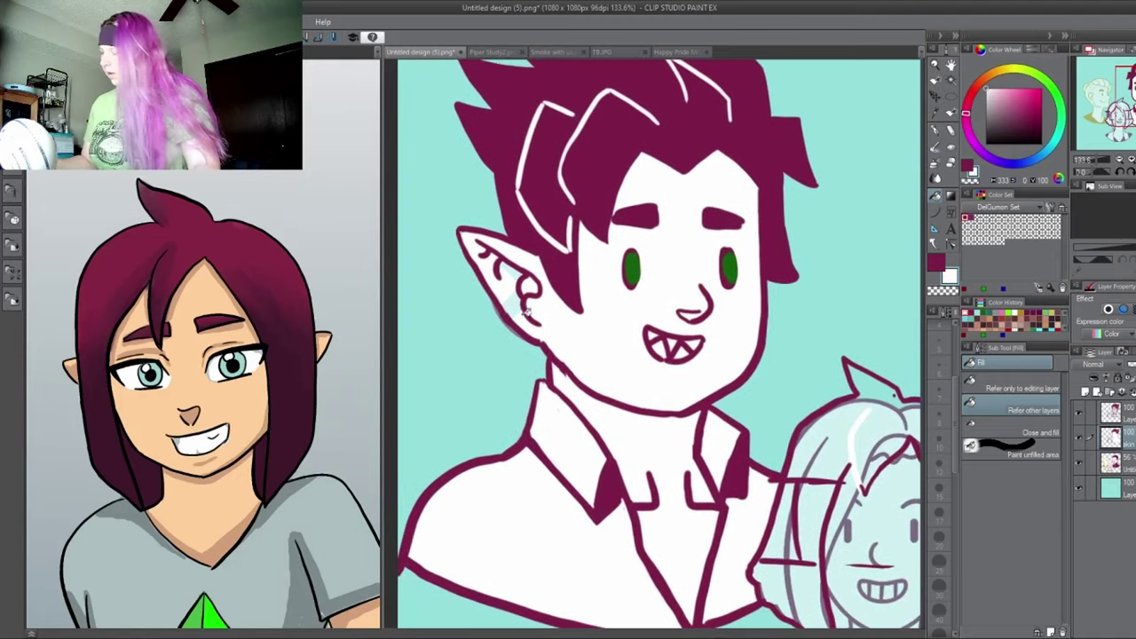
left_click(520, 293)
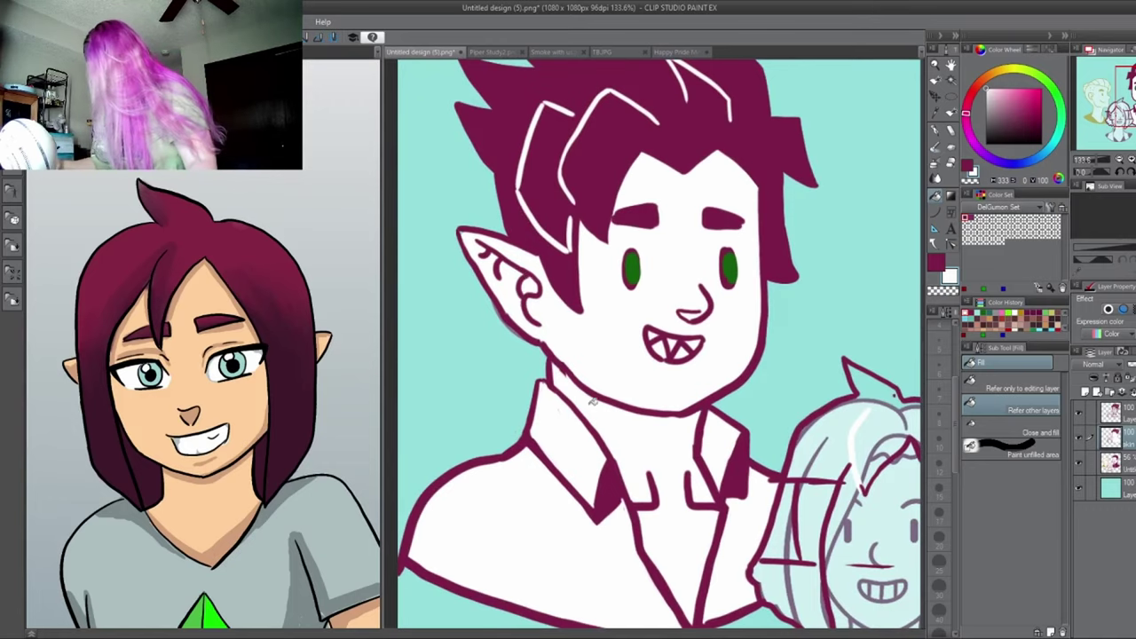
mouse_move(724, 464)
left_mouse_down()
mouse_move(653, 400)
mouse_move(694, 427)
left_mouse_up()
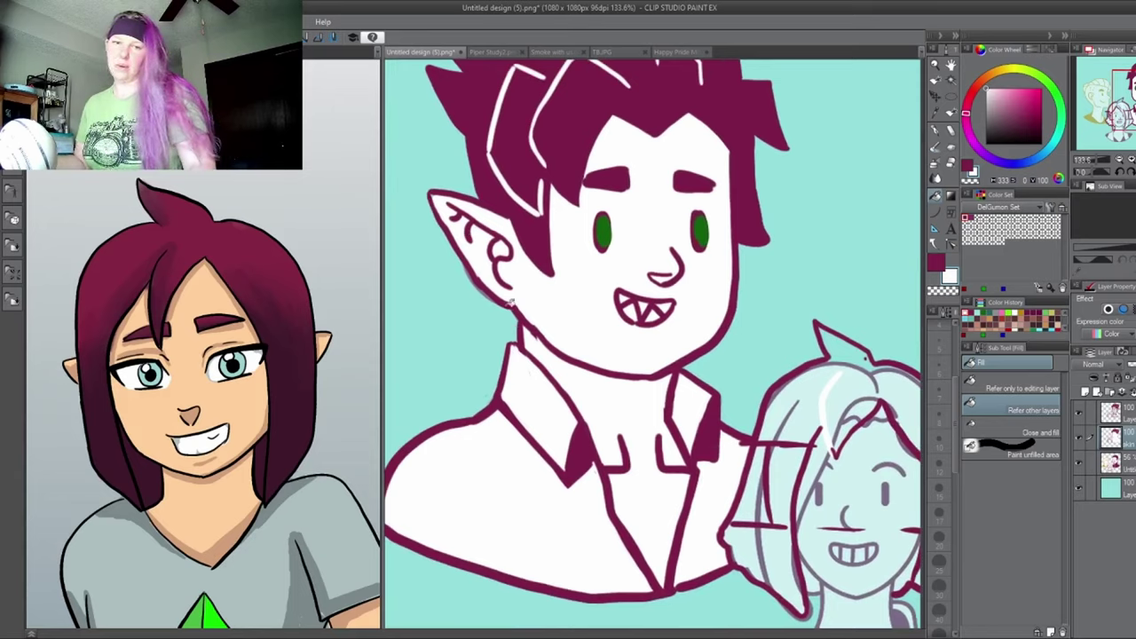
left_click(935, 212)
left_click_drag(808, 268, 857, 228)
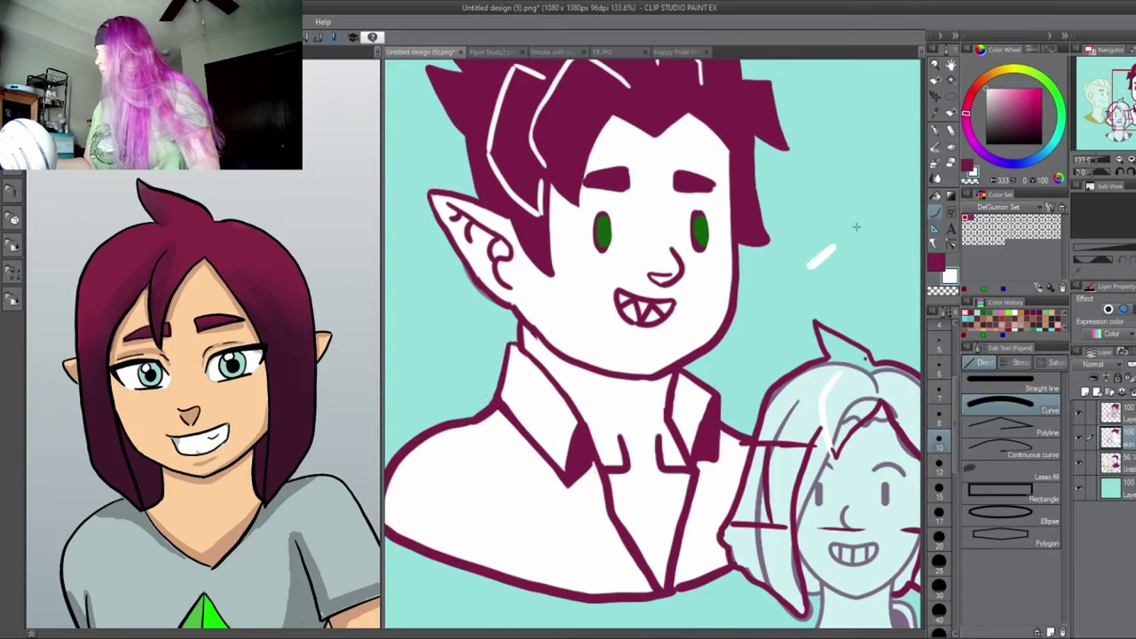
left_click_drag(868, 184, 864, 218)
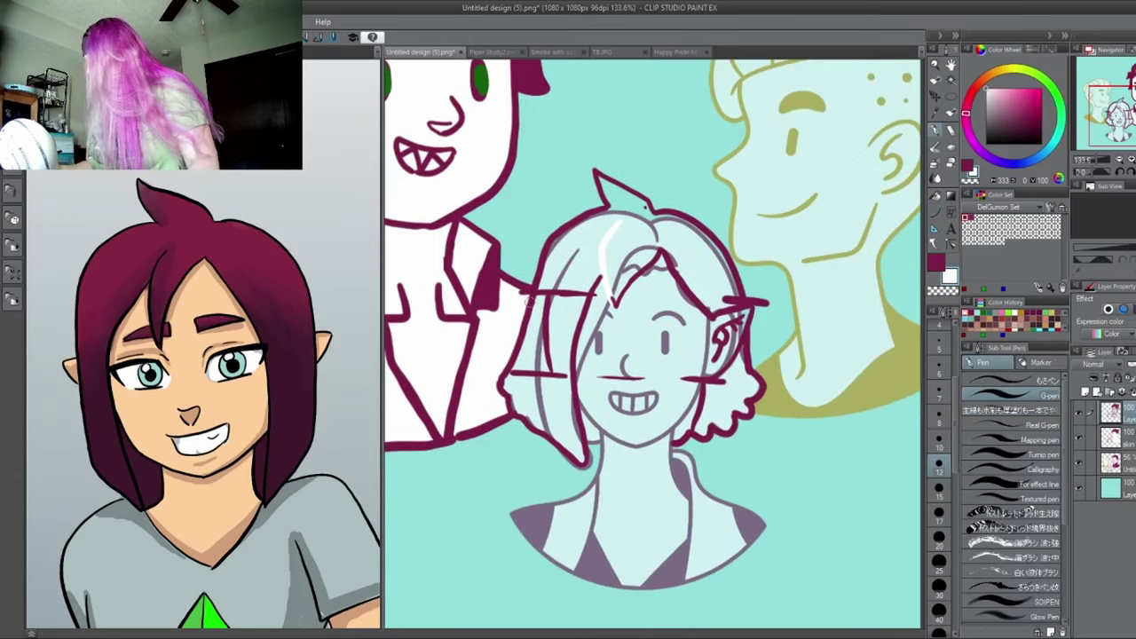
- Erase the upper ear-placement guide line on both sides of the girl's head
left_click_drag(529, 301, 583, 300)
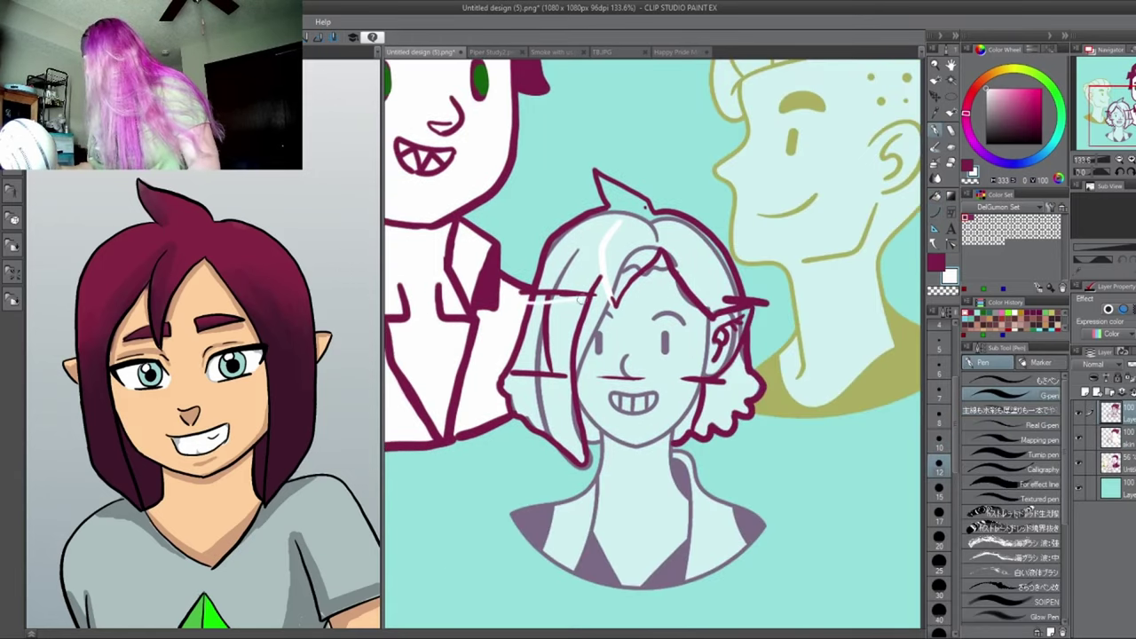
key("ctrl+z")
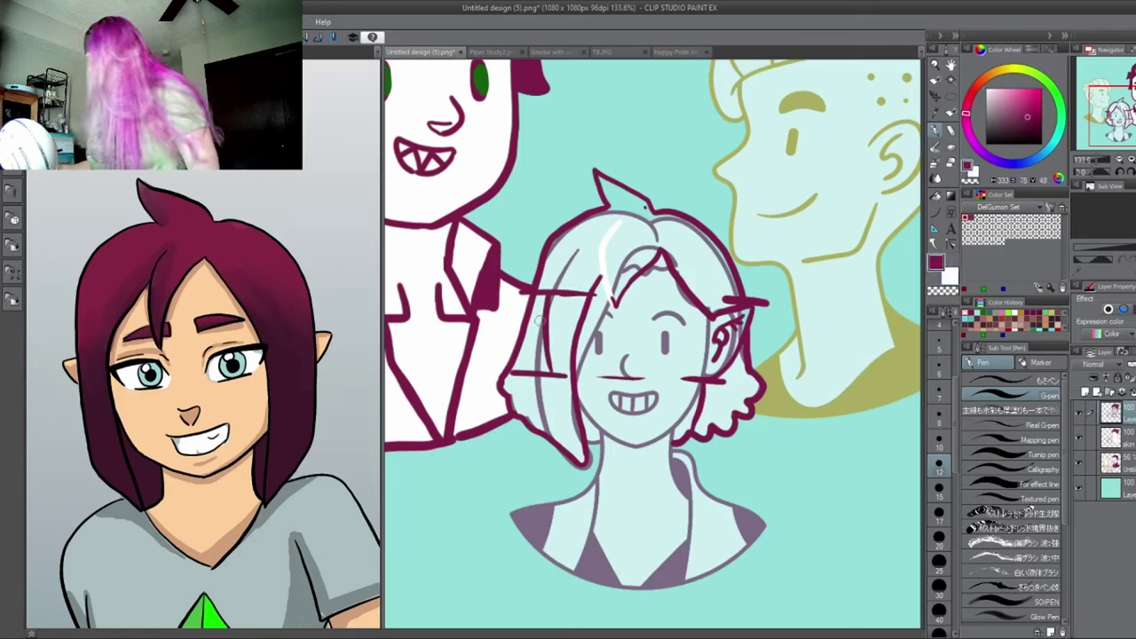
left_click_drag(518, 303, 586, 298)
left_click_drag(742, 303, 497, 312)
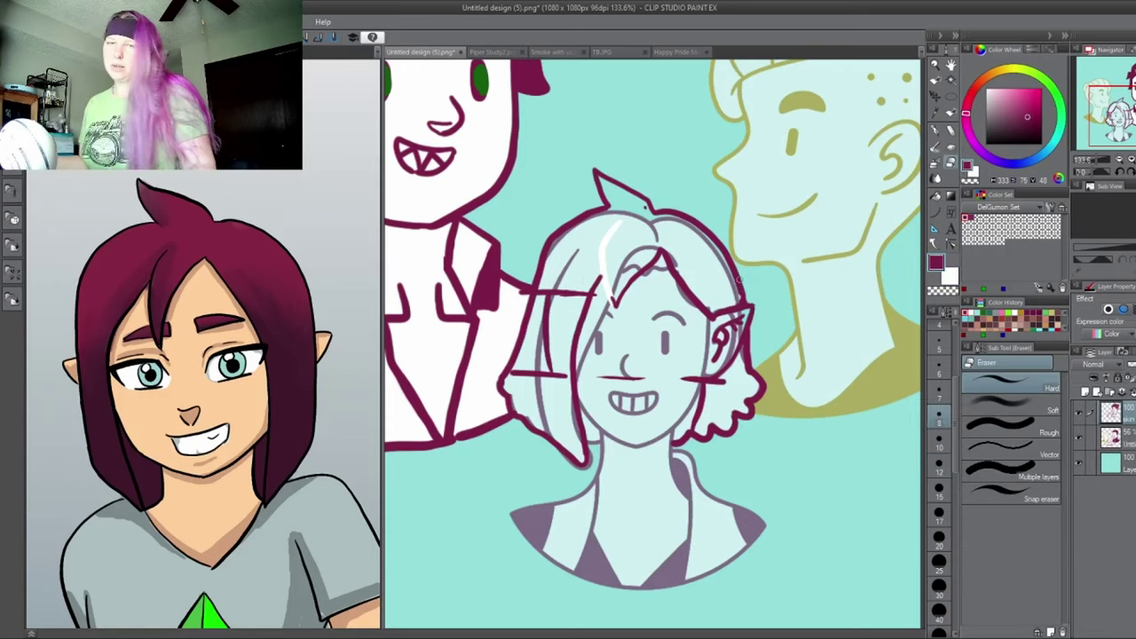
key("p")
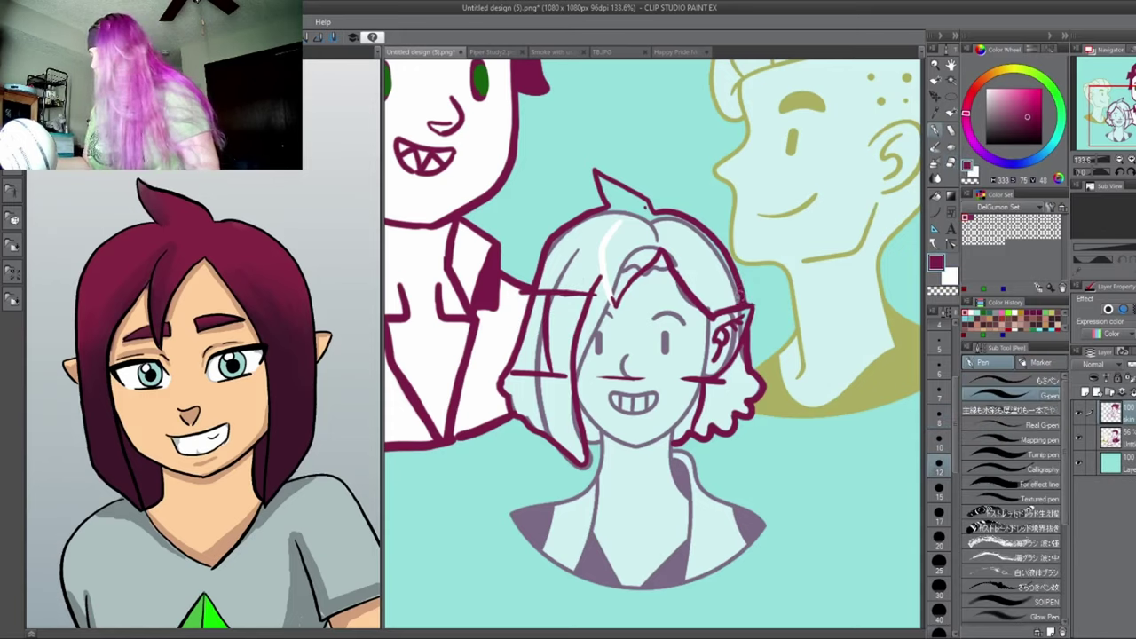
key("e")
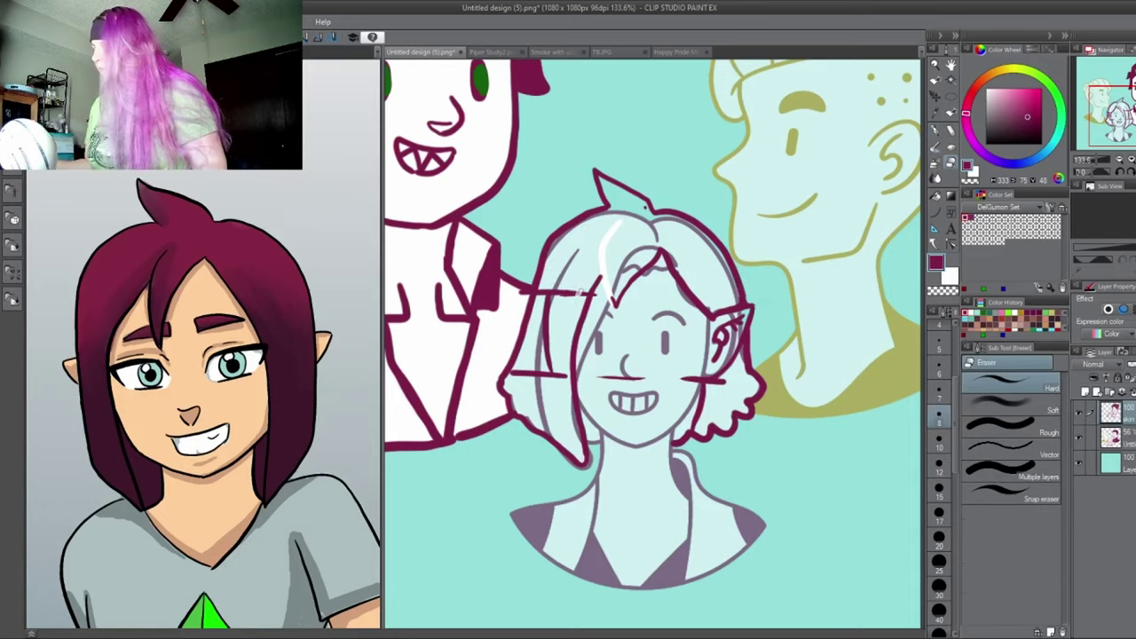
mouse_move(580, 292)
left_mouse_down()
mouse_move(549, 294)
mouse_move(551, 306)
left_mouse_up()
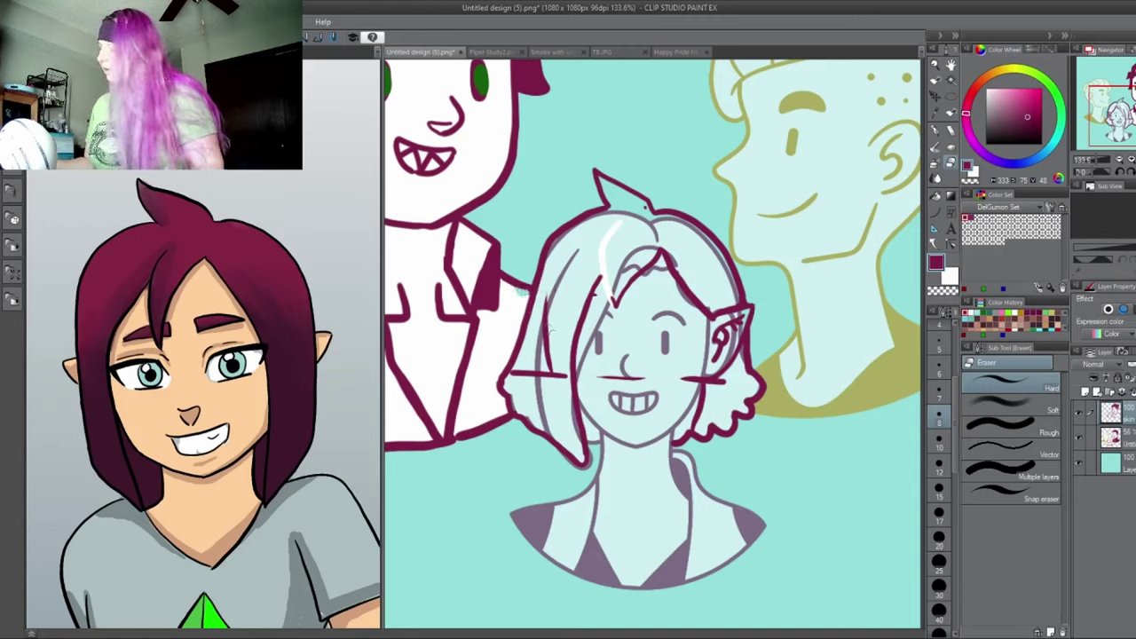
- Sketch the girl's second ear tip at the edge of her hair and erase the lower guide lines, using eraser size 25
key("p")
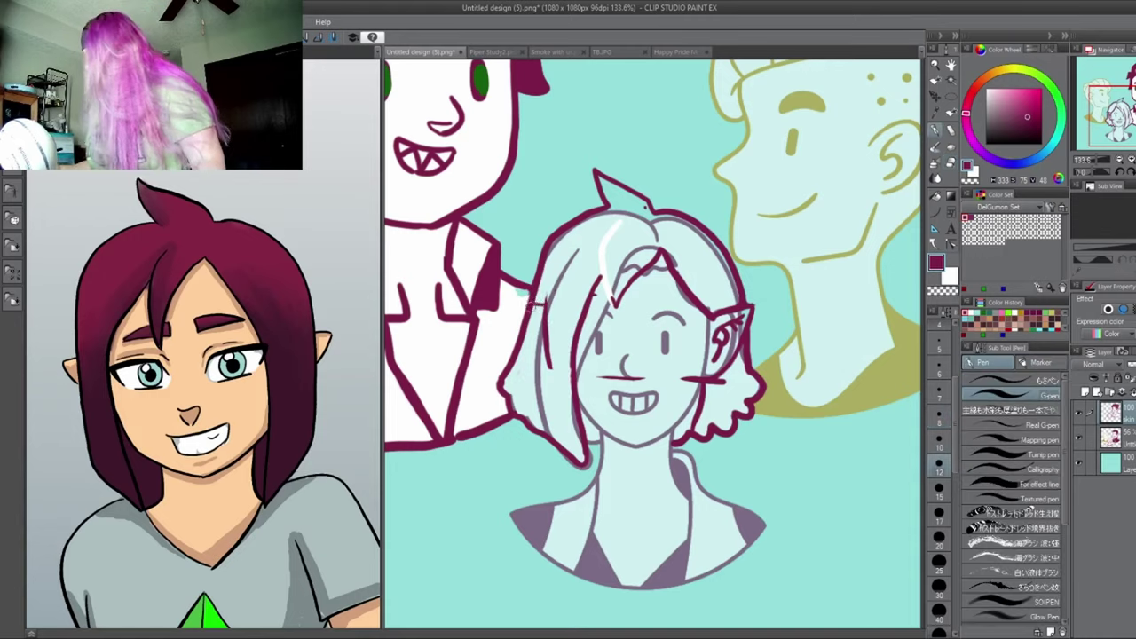
left_click_drag(531, 307, 545, 346)
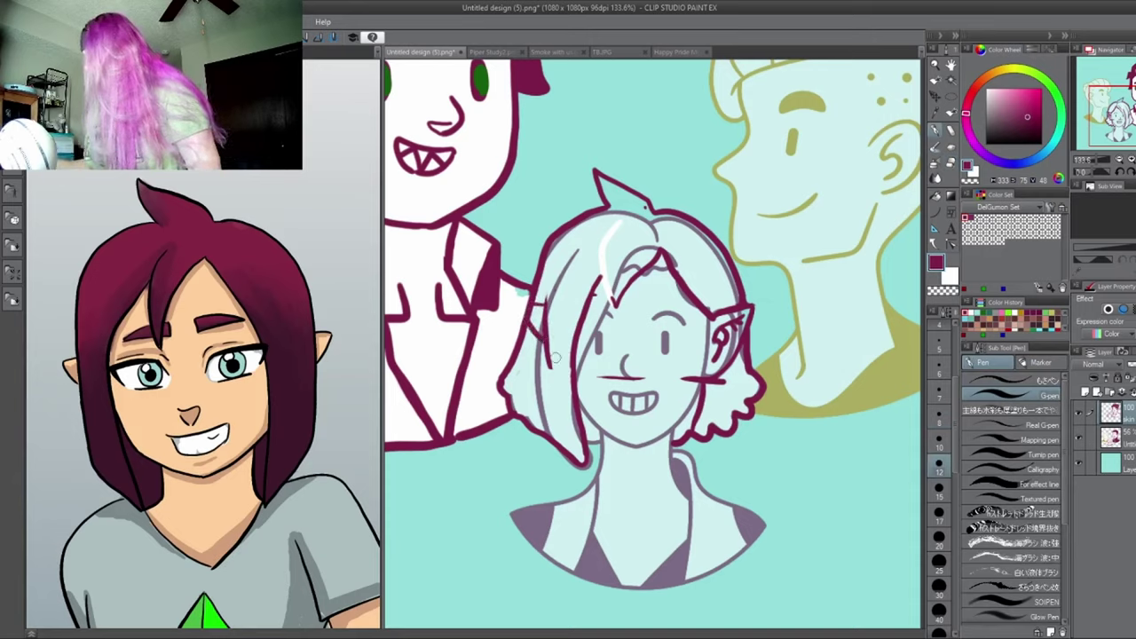
key("e")
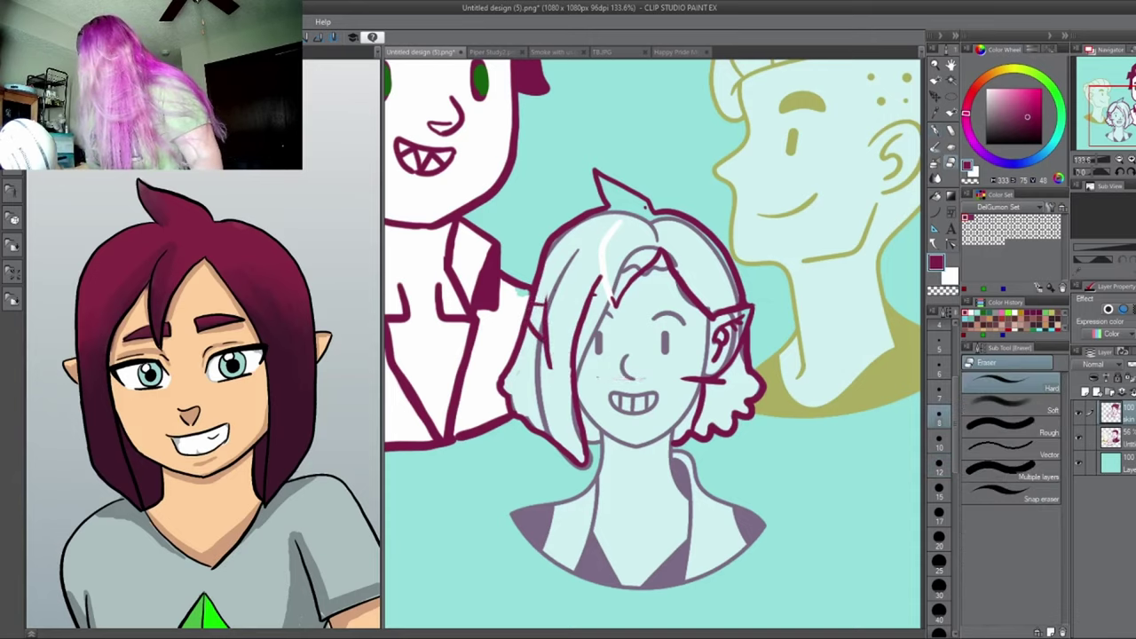
left_click_drag(955, 421, 955, 449)
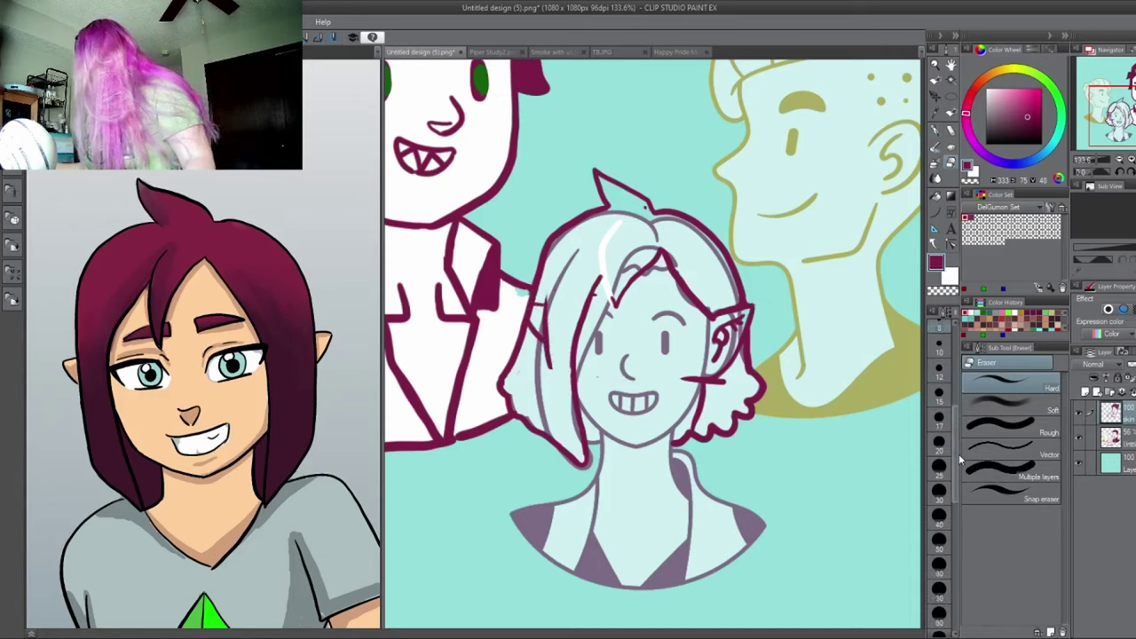
left_click(945, 461)
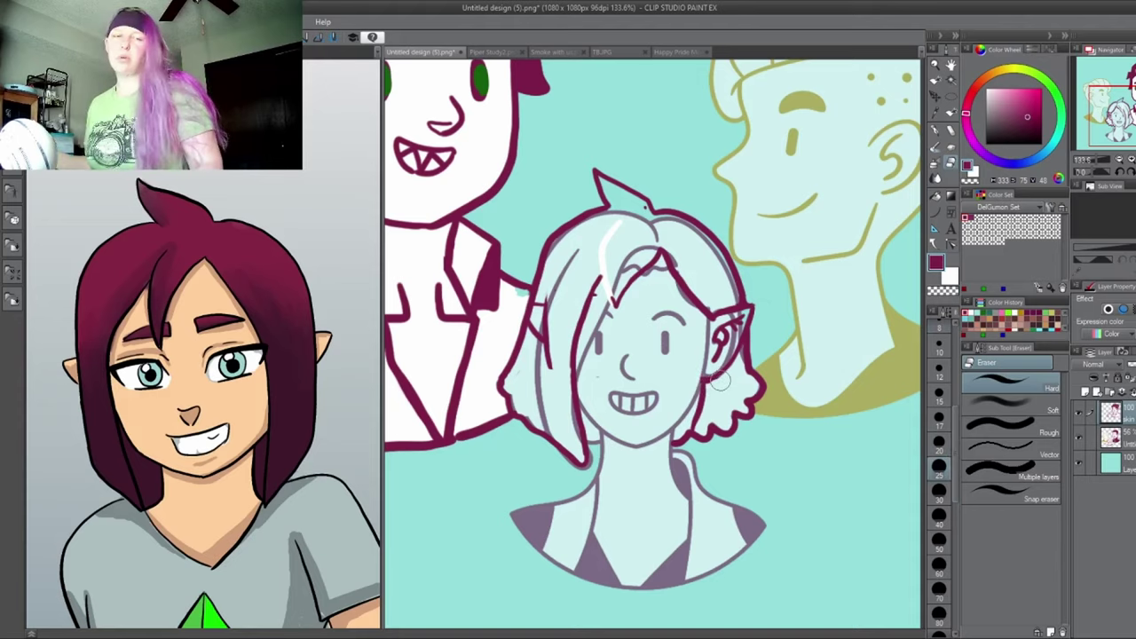
- Draw the girl's eyes, eyebrows, nose and toothy grin in maroon with the G-pen, flipping the canvas horizontally to check the face
key("p")
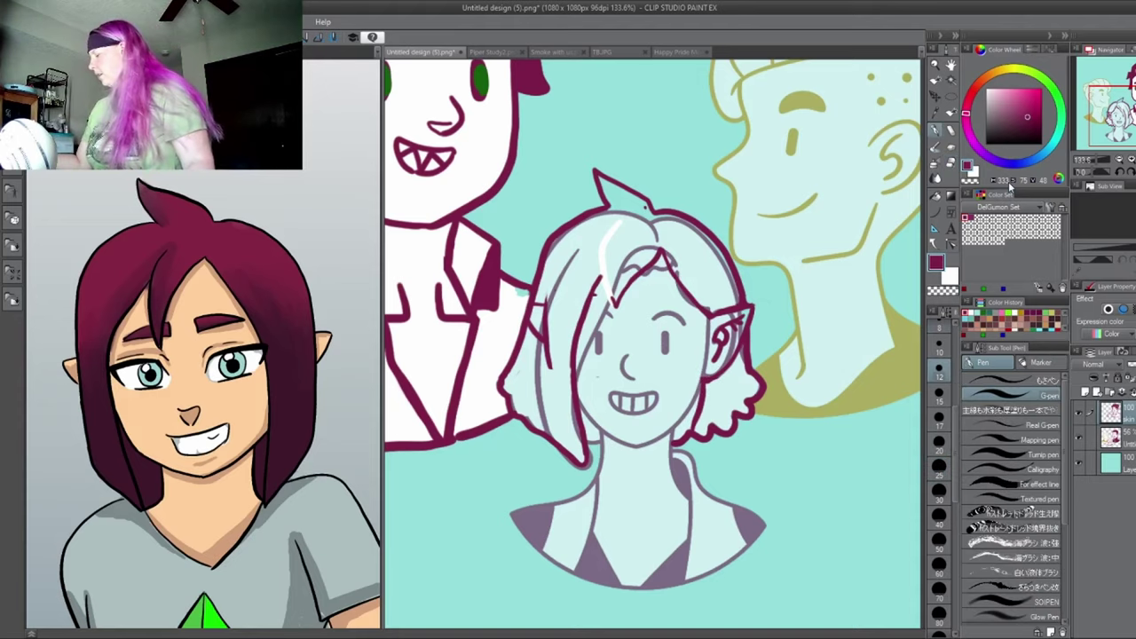
mouse_move(665, 336)
left_mouse_down()
mouse_move(664, 349)
mouse_move(664, 333)
mouse_move(665, 348)
mouse_move(664, 336)
mouse_move(599, 339)
mouse_move(600, 350)
left_mouse_up()
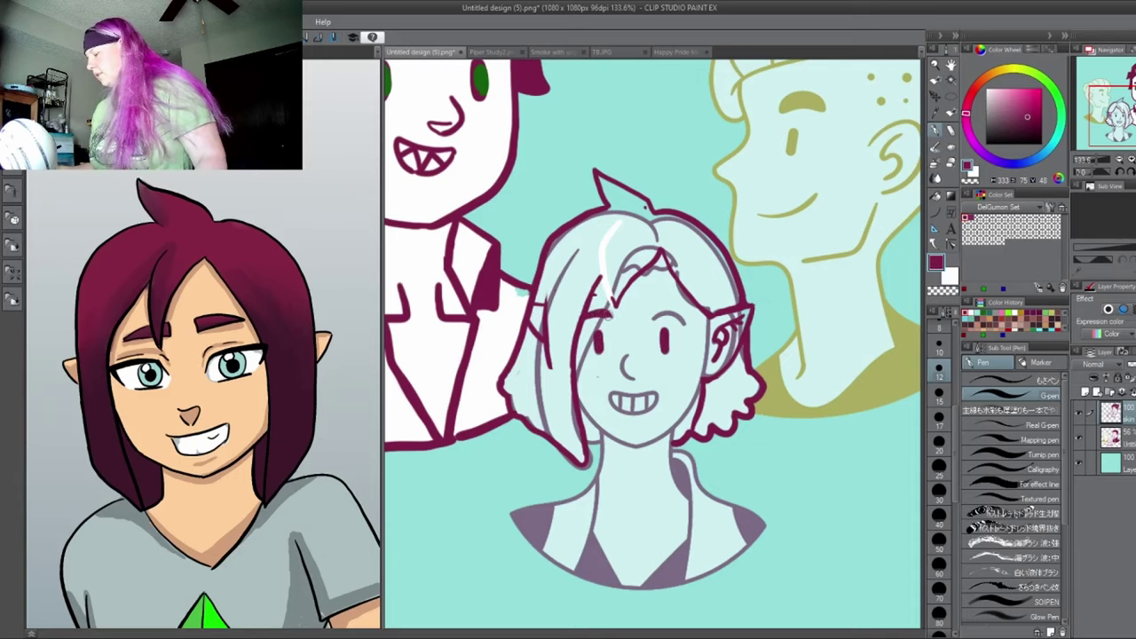
key("h")
mouse_move(647, 348)
left_mouse_down()
mouse_move(651, 361)
mouse_move(678, 367)
left_mouse_up()
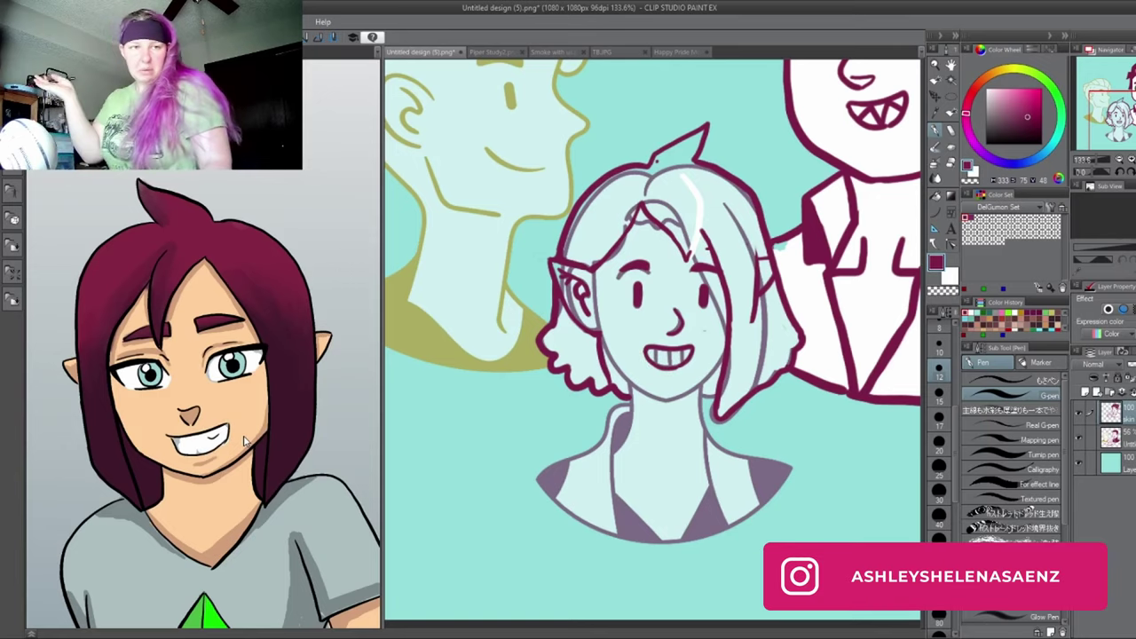
- Color the irises of both of the girl's eyes pale grayish blue
left_click(1056, 138)
left_click_drag(1035, 111, 1027, 95)
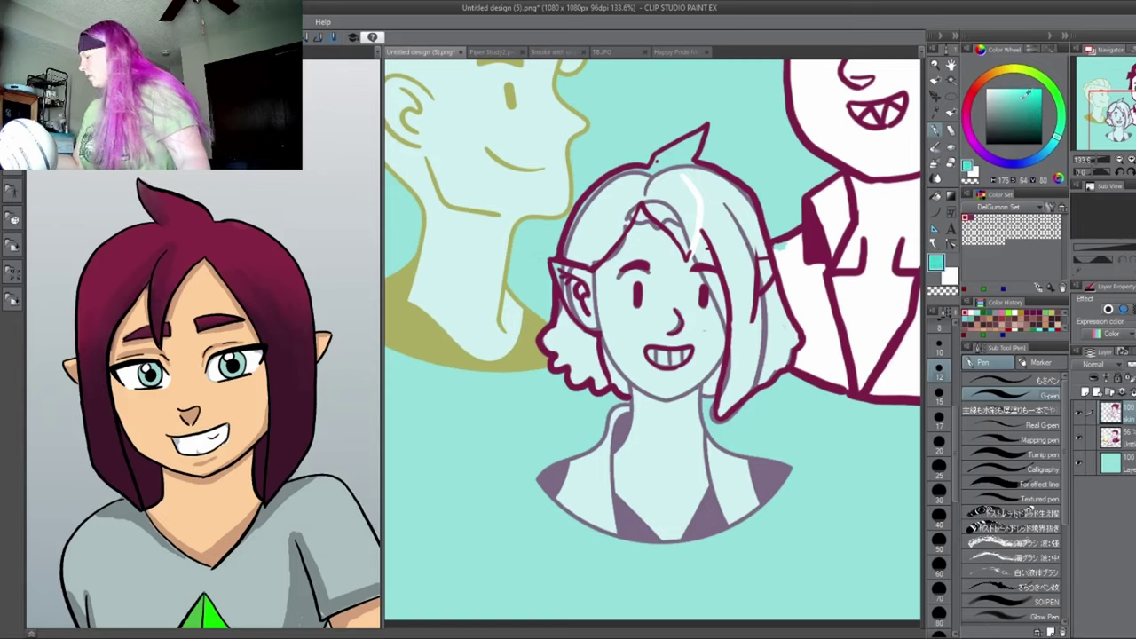
left_click(999, 98)
left_click(637, 292)
left_click_drag(637, 289, 637, 299)
left_click(705, 293)
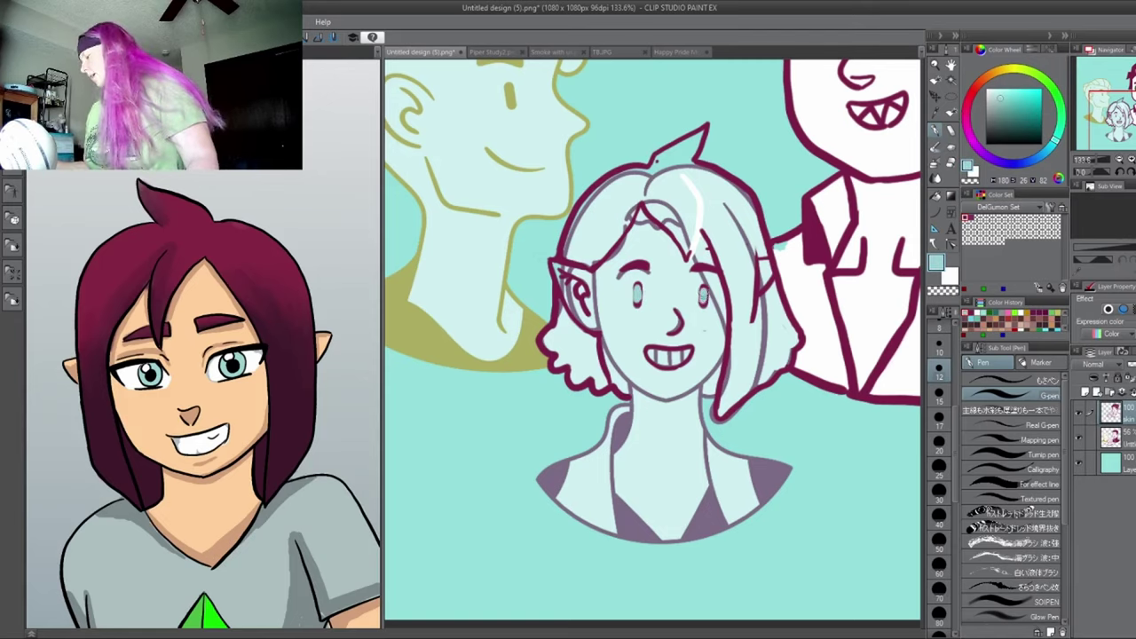
- Outline the girl's jaw, neck, V-neckline and rounded shoulder edge in maroon
left_click_drag(700, 398, 689, 370)
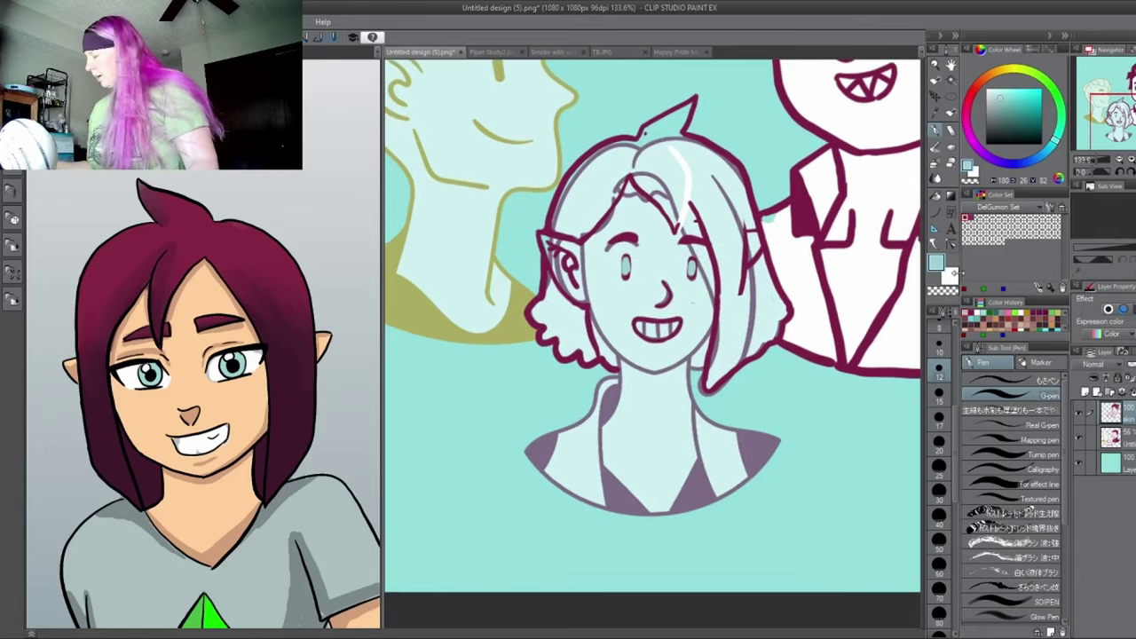
left_click(968, 217)
left_click_drag(715, 326, 655, 370)
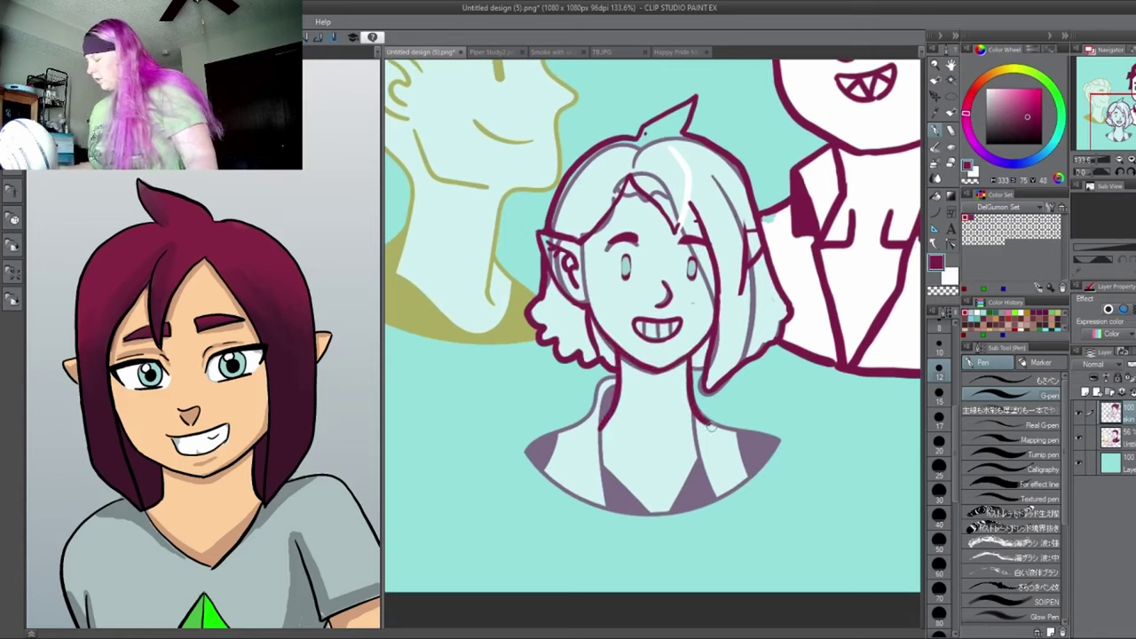
left_click_drag(712, 428, 666, 509)
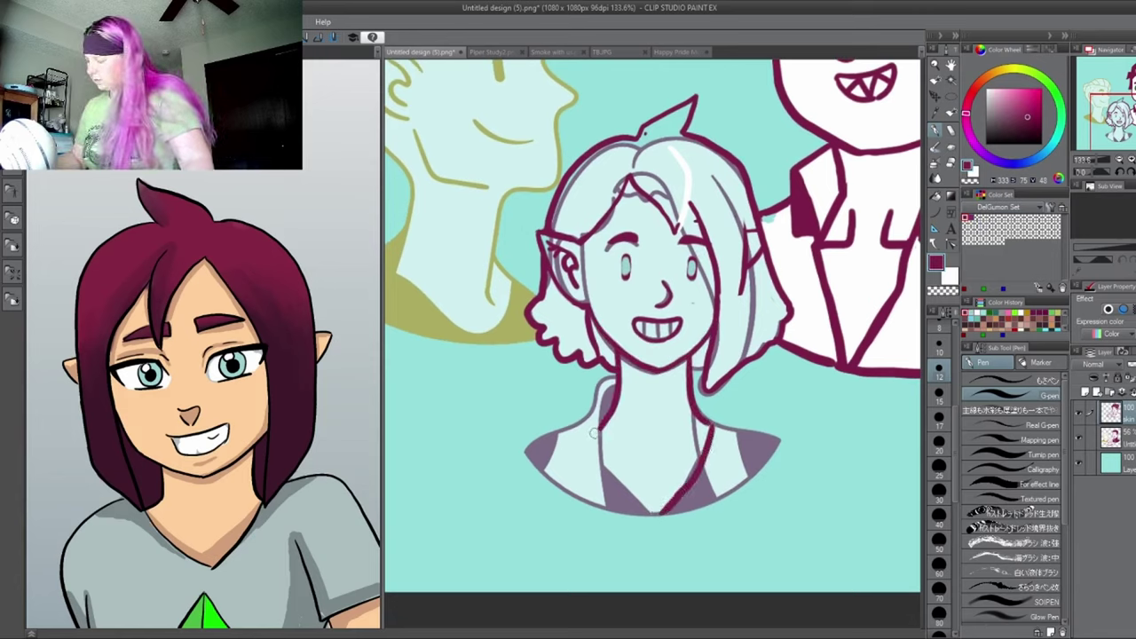
left_click_drag(593, 431, 661, 513)
left_click_drag(523, 448, 786, 441)
- Clean up the linework around the girl's far ear and touch up the man's adjoining white shirt with the eraser and white pen
key("e")
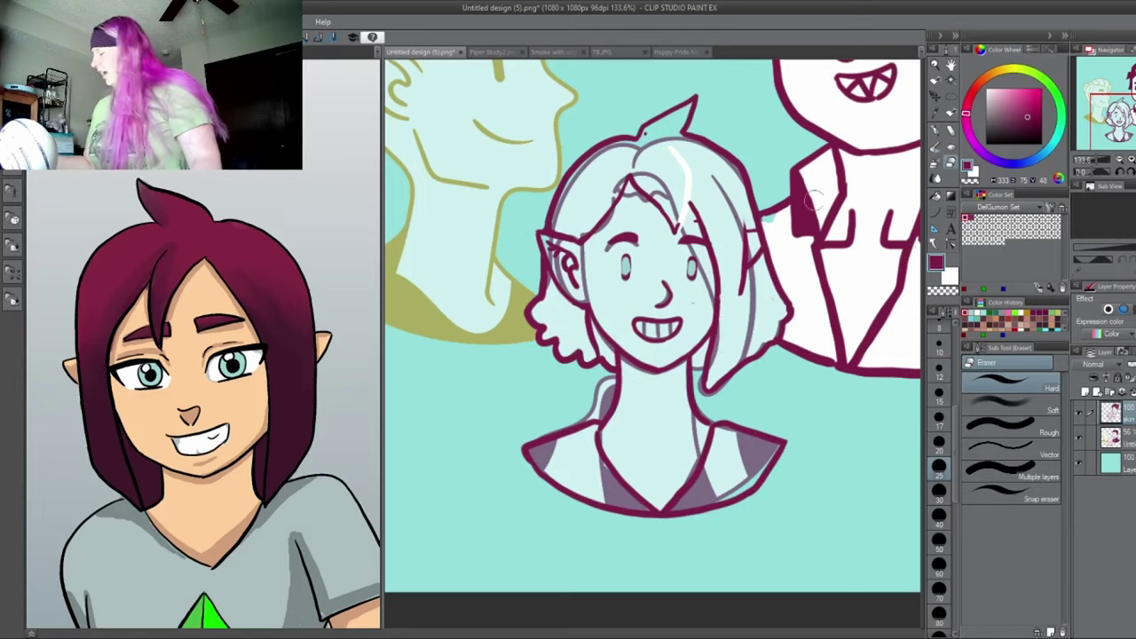
mouse_move(630, 289)
left_mouse_down()
mouse_move(672, 317)
mouse_move(601, 373)
left_mouse_up()
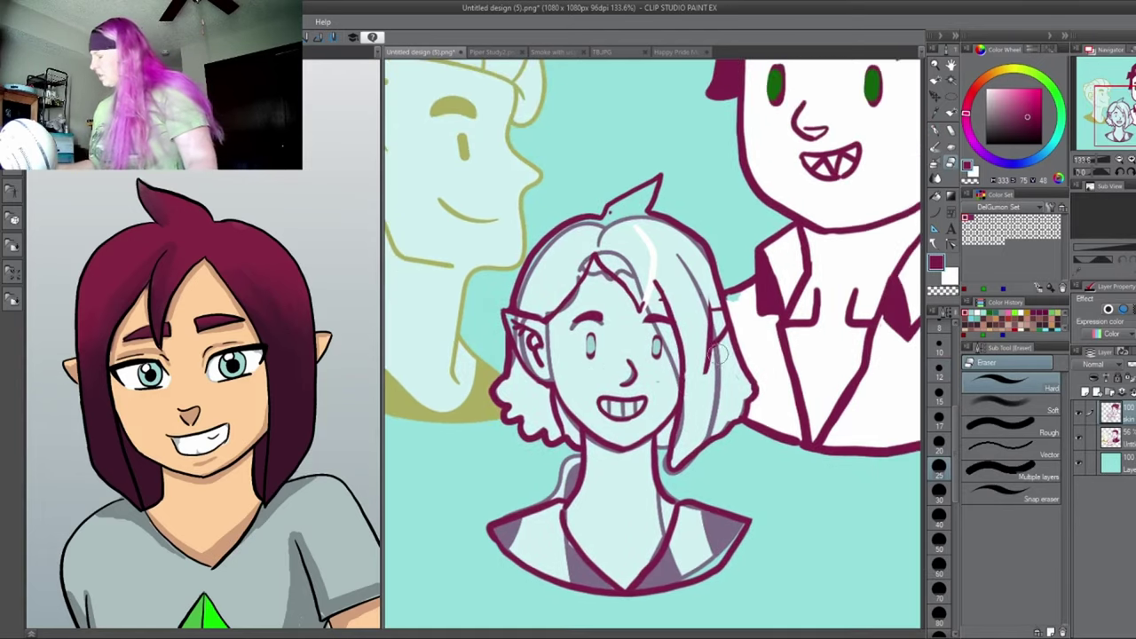
key("p")
key("x")
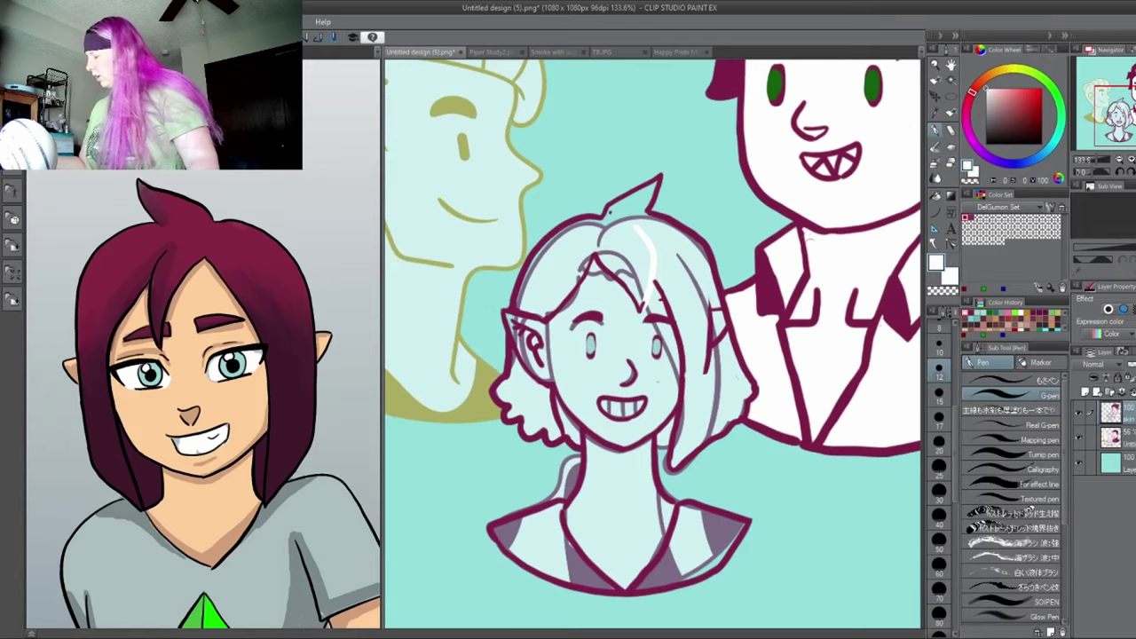
left_click_drag(818, 325, 756, 325)
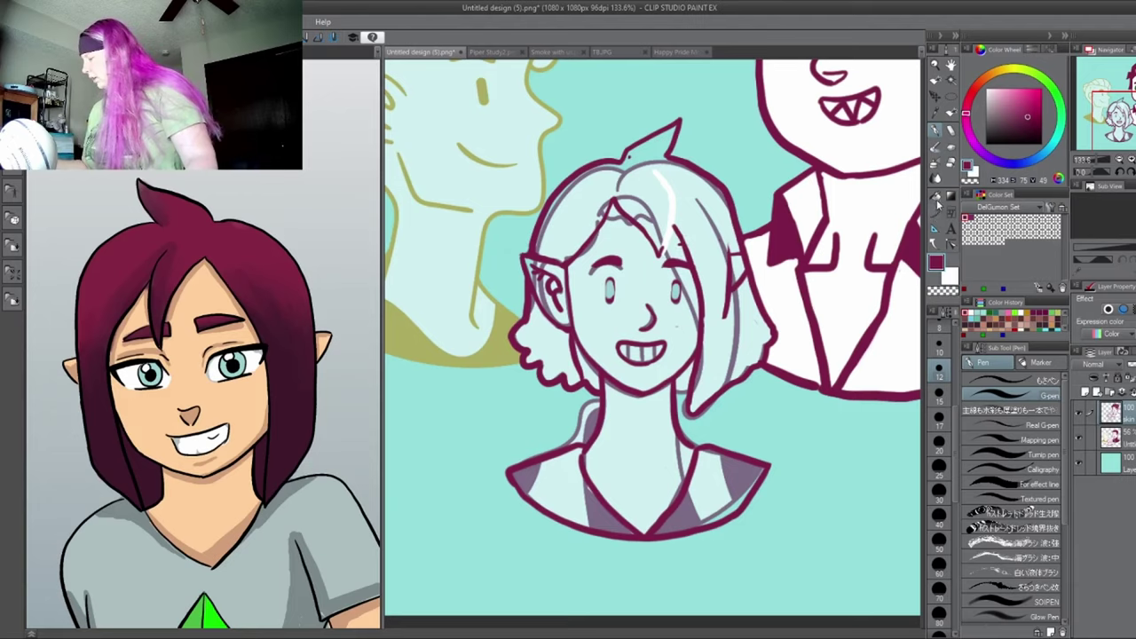
- Fill all sections of the girl's hair, including the fringe, top tuft and curls, with solid maroon
left_click(937, 197)
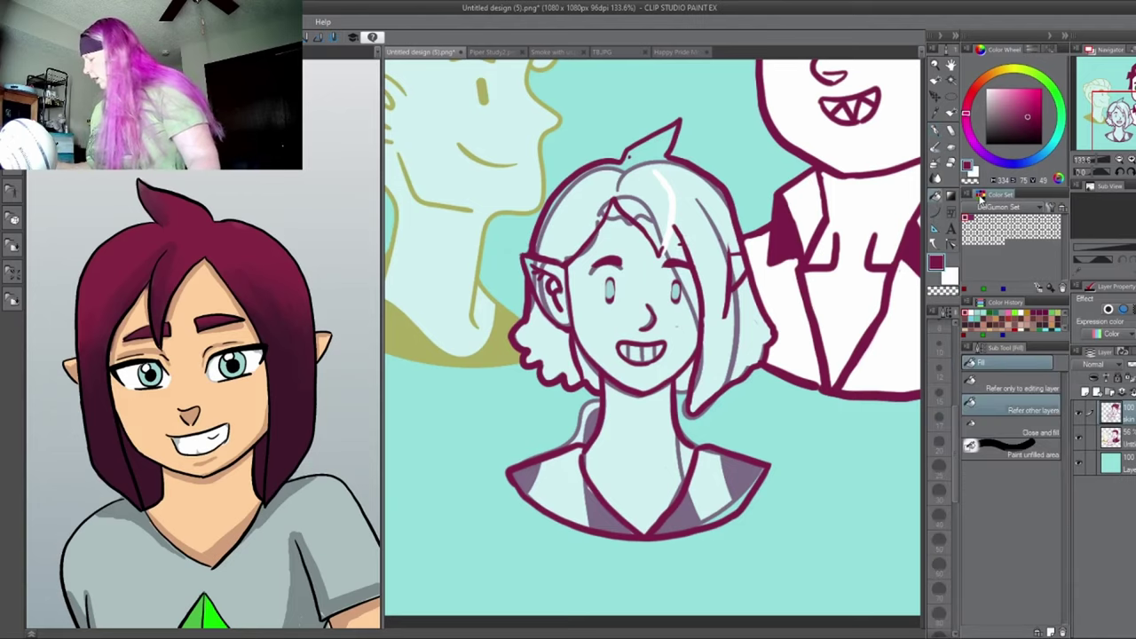
left_click(701, 249)
left_click(752, 328)
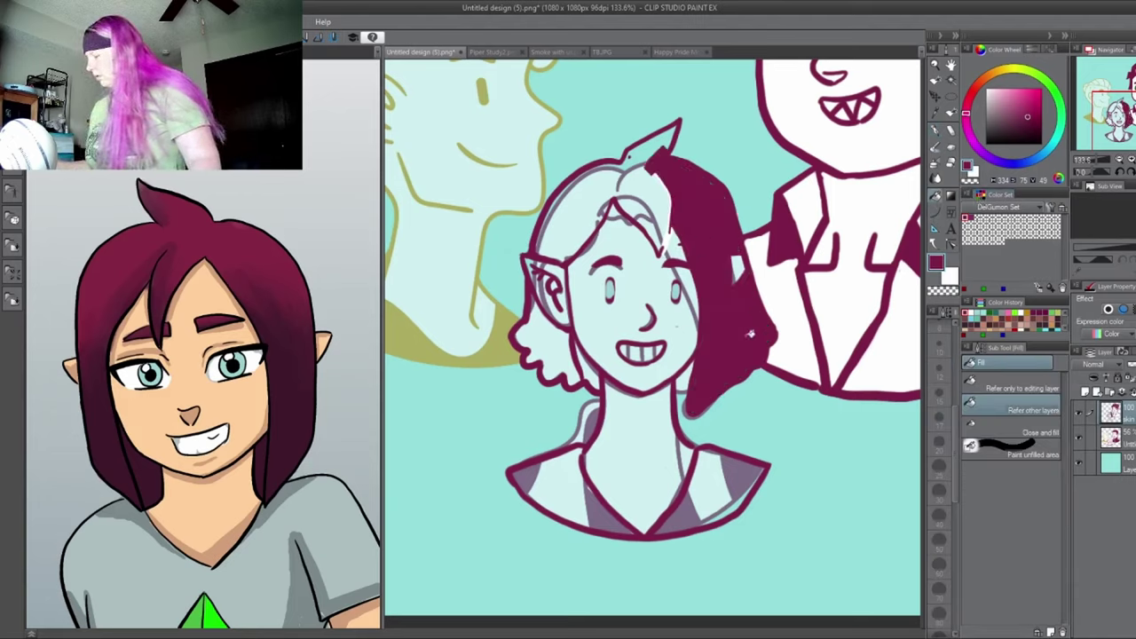
left_click(648, 187)
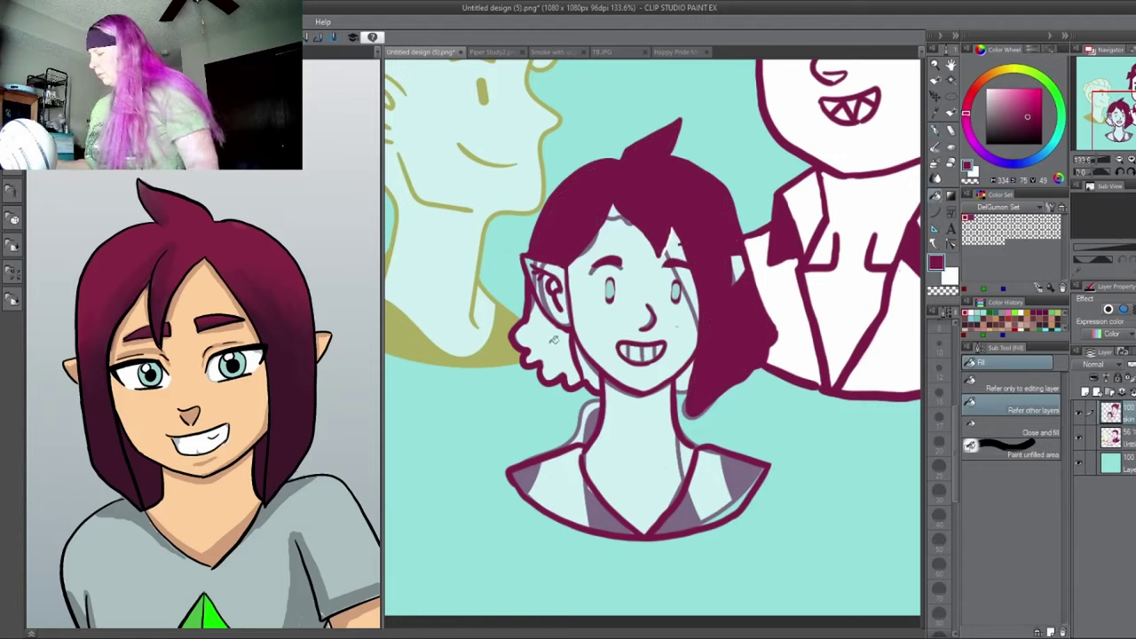
left_click(553, 340)
left_click(588, 378)
- Tidy the girl's far ear against the filled hair and draw its inner-ear lines in maroon
left_click(935, 230)
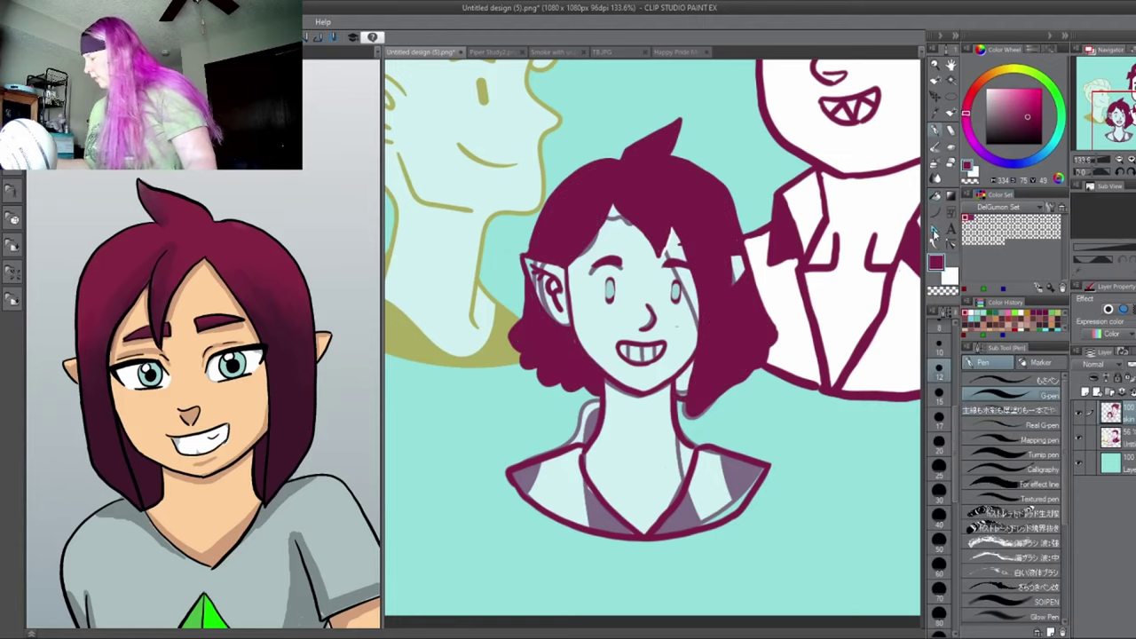
left_click(951, 165)
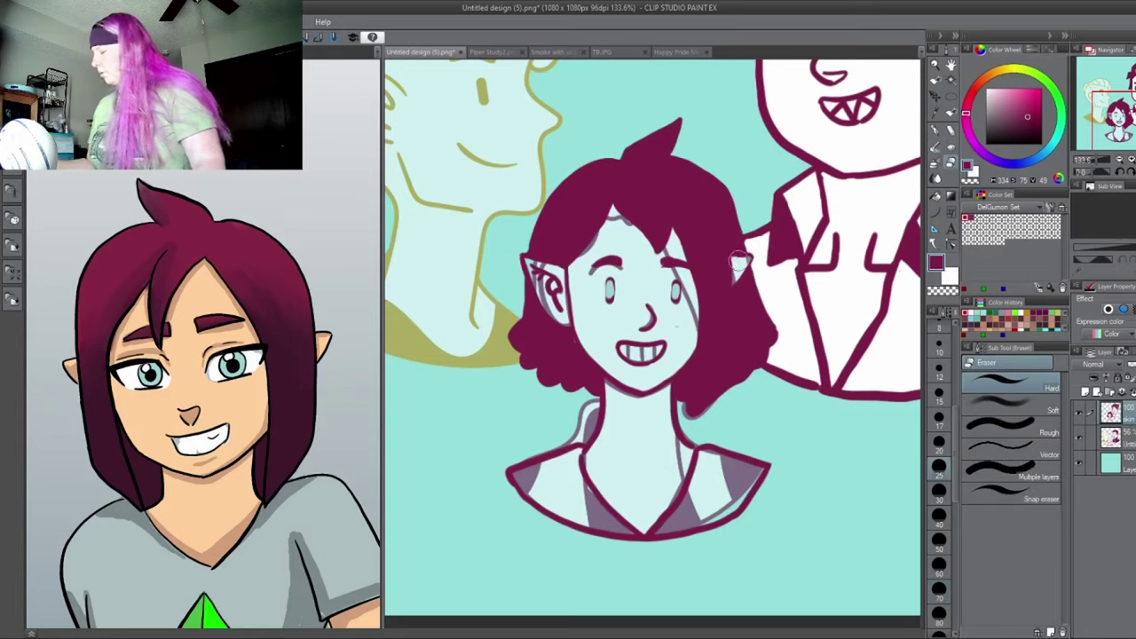
key("p")
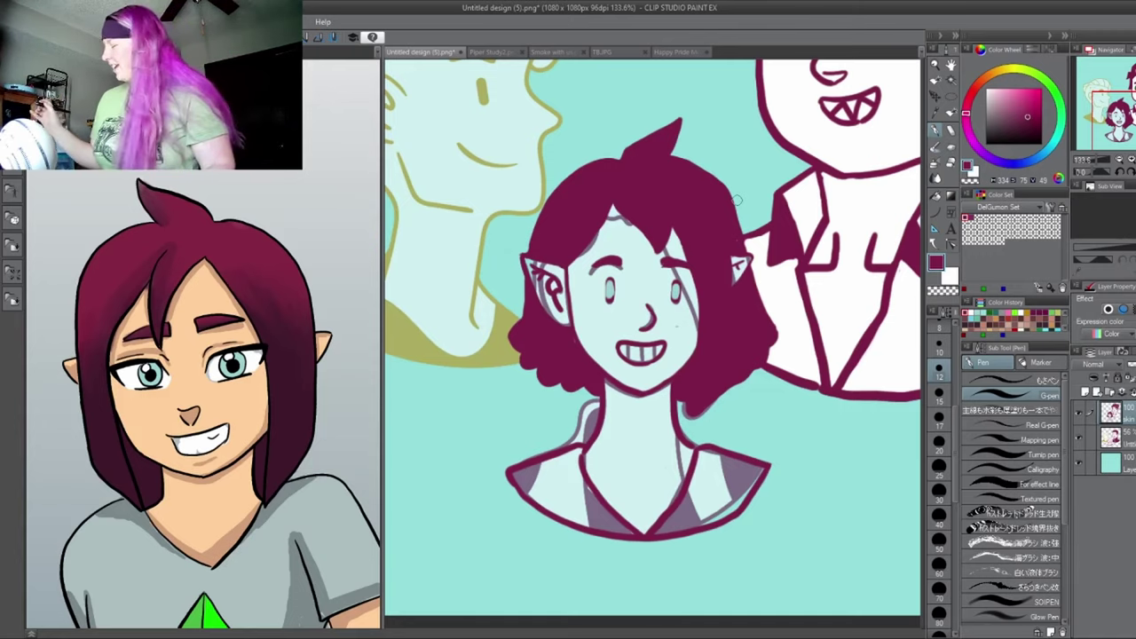
- Draw a bent white strand line through the girl's fringe and compare it with the white lines in the man's hair
key("x")
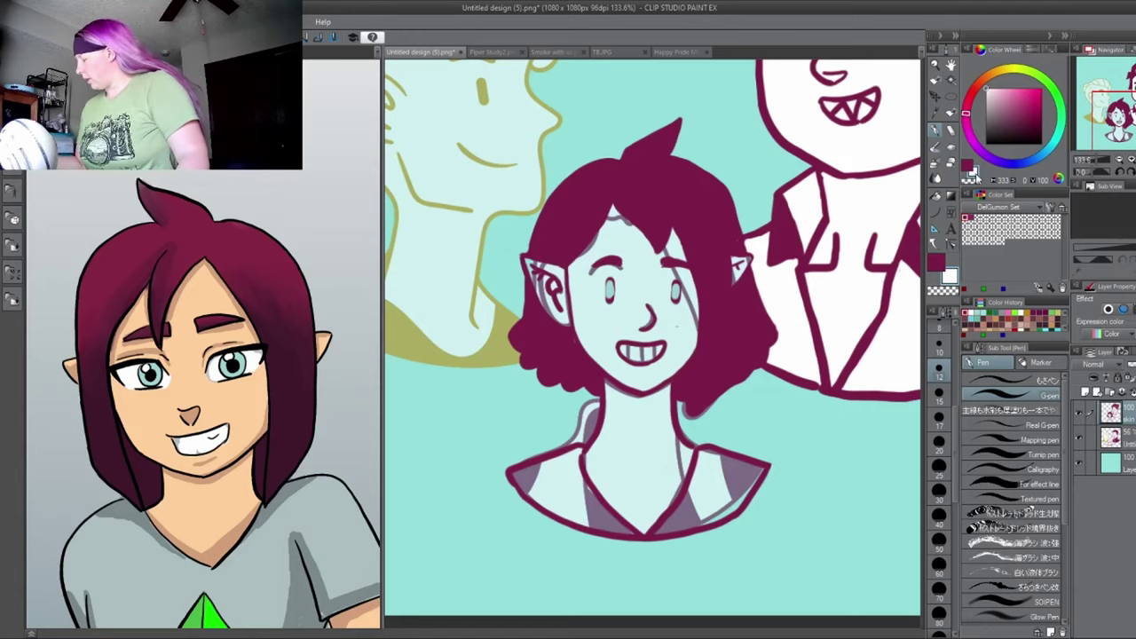
mouse_move(639, 174)
left_mouse_down()
mouse_move(664, 165)
mouse_move(673, 222)
left_mouse_up()
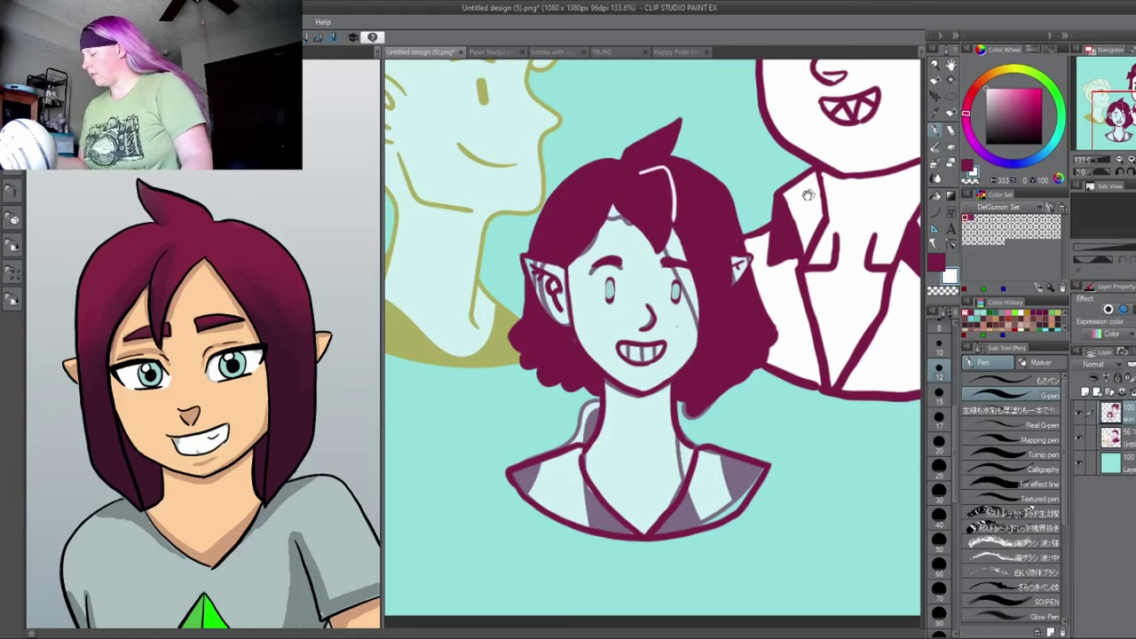
mouse_move(775, 226)
left_mouse_down()
mouse_move(684, 349)
mouse_move(609, 396)
mouse_move(621, 465)
left_mouse_up()
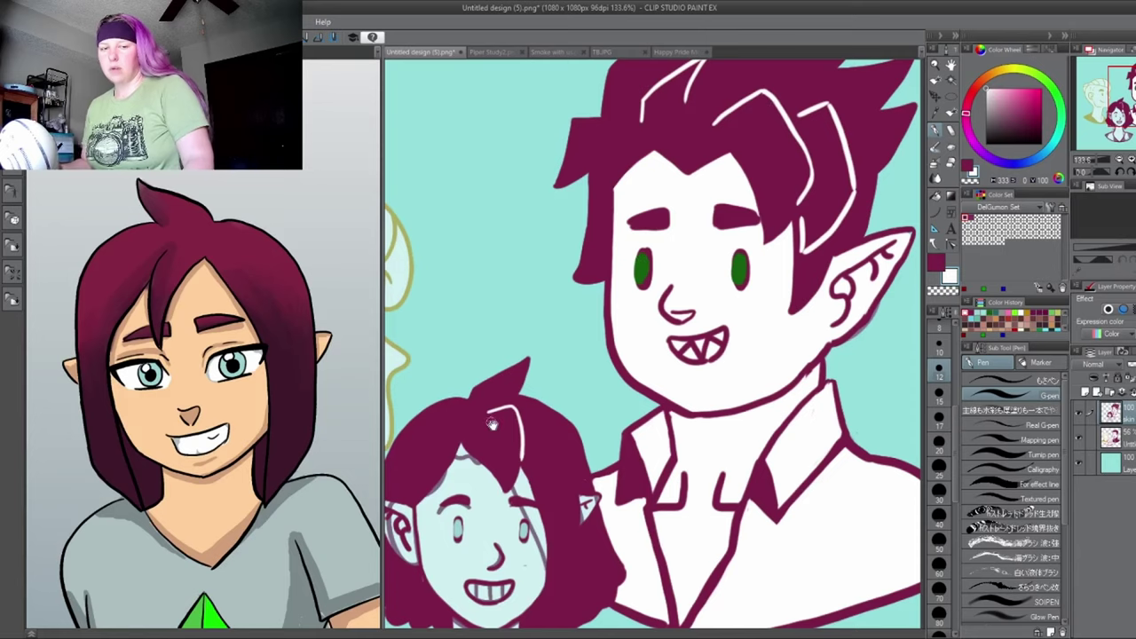
left_click_drag(492, 424, 550, 279)
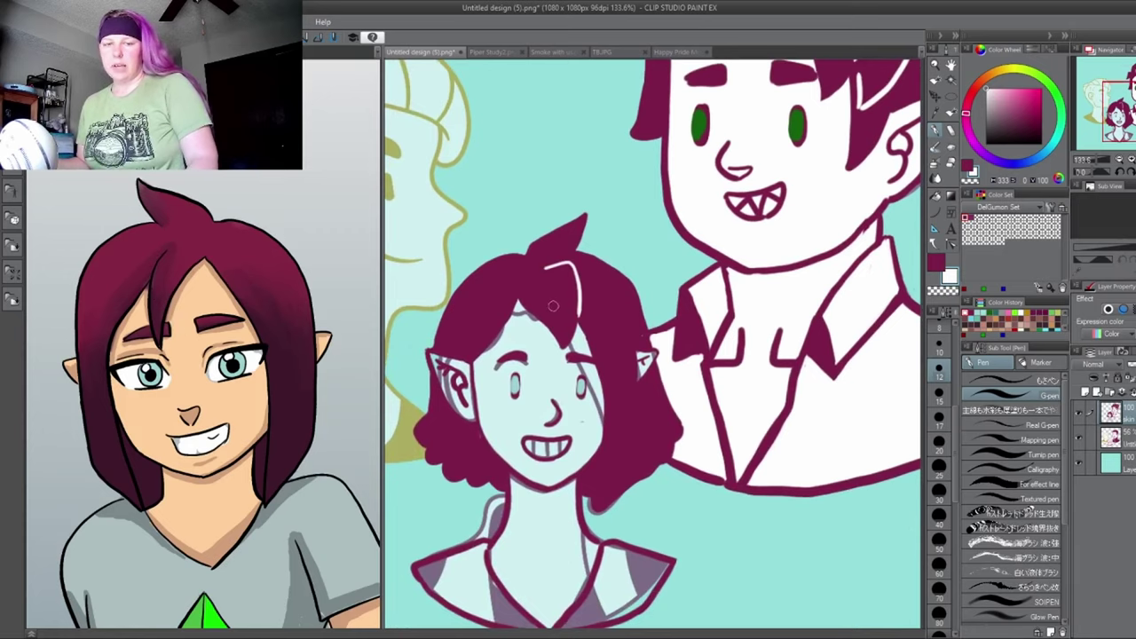
- Fill the girl's V-neck shirt with maroon and add a new layer beneath the line art
left_click_drag(554, 380, 560, 276)
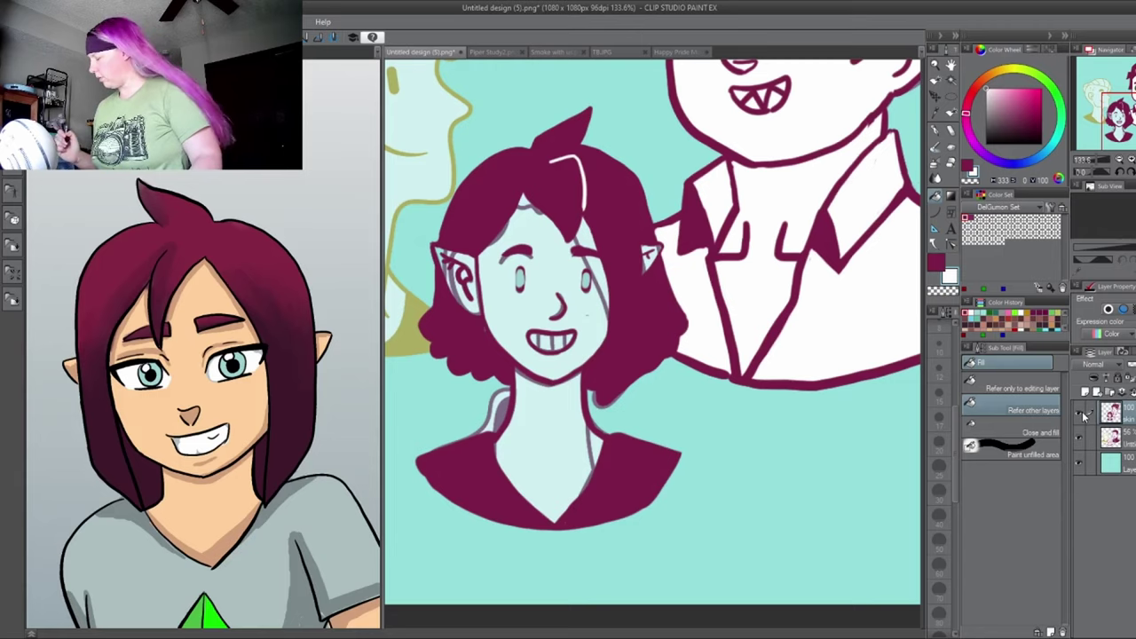
key("ctrl+v")
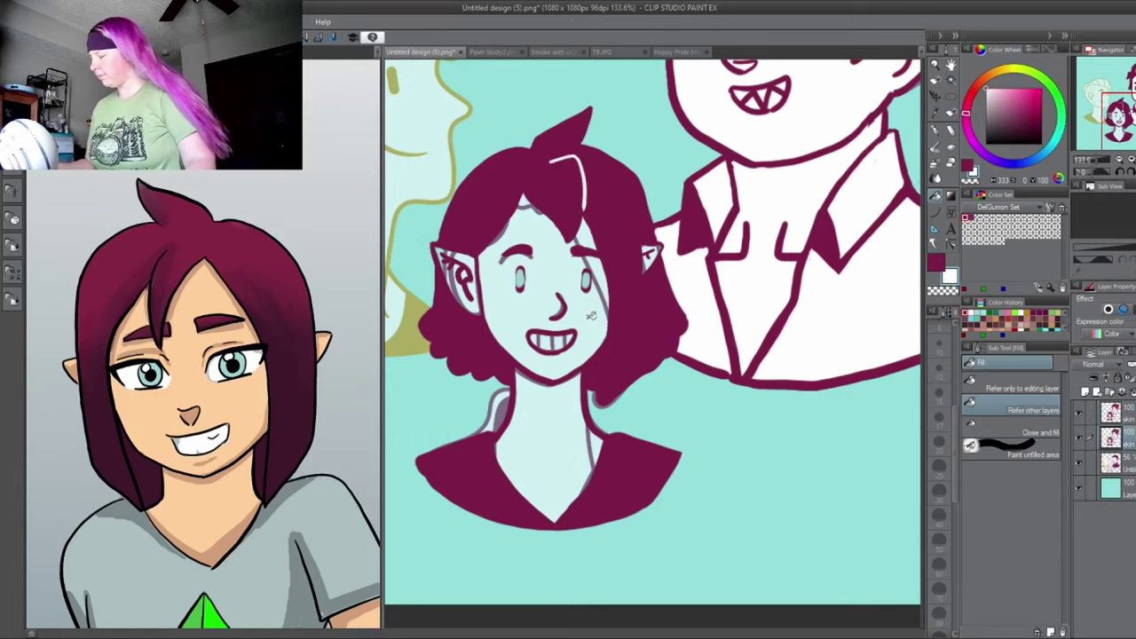
- Fill the girl's face, ears, neck and mouth with white on the layer beneath the line art
left_click(589, 310)
left_click(479, 286)
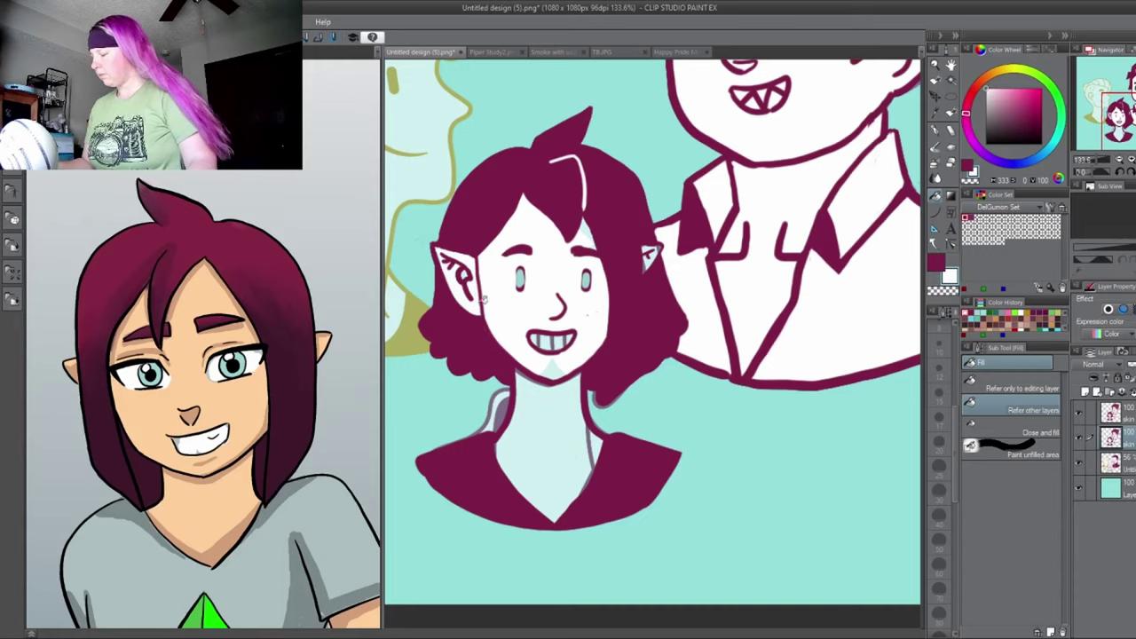
left_click(548, 404)
left_click(653, 257)
left_click(553, 337)
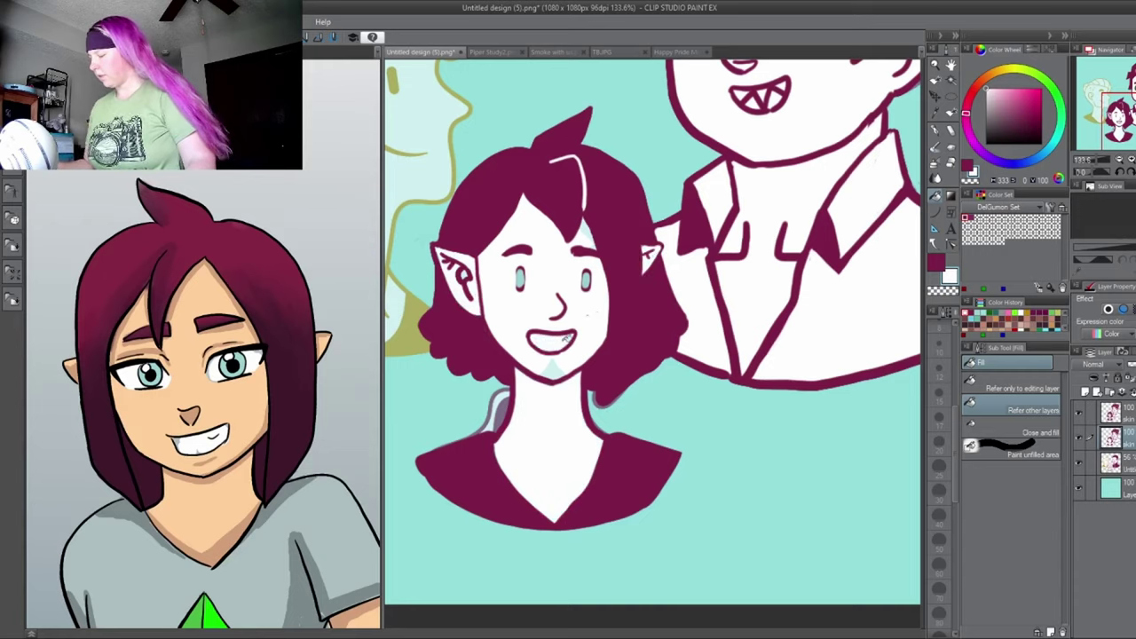
- Draw zigzag maroon lines in the girl's mouth on the line art layer to give her pointed teeth matching the man's
left_click(1131, 412)
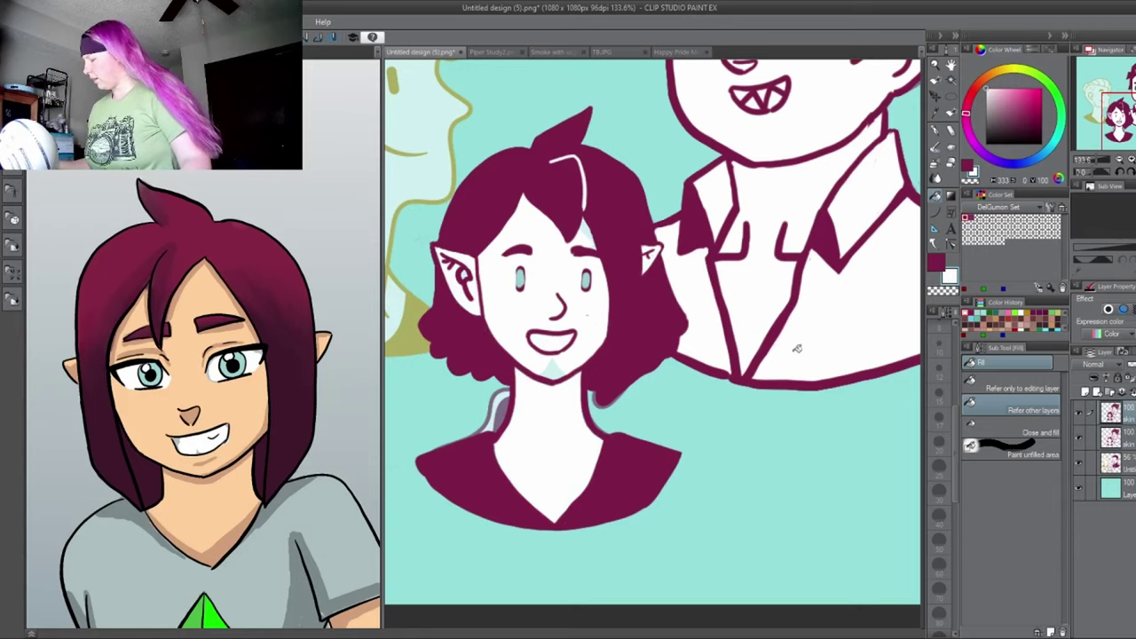
key("p")
key("x")
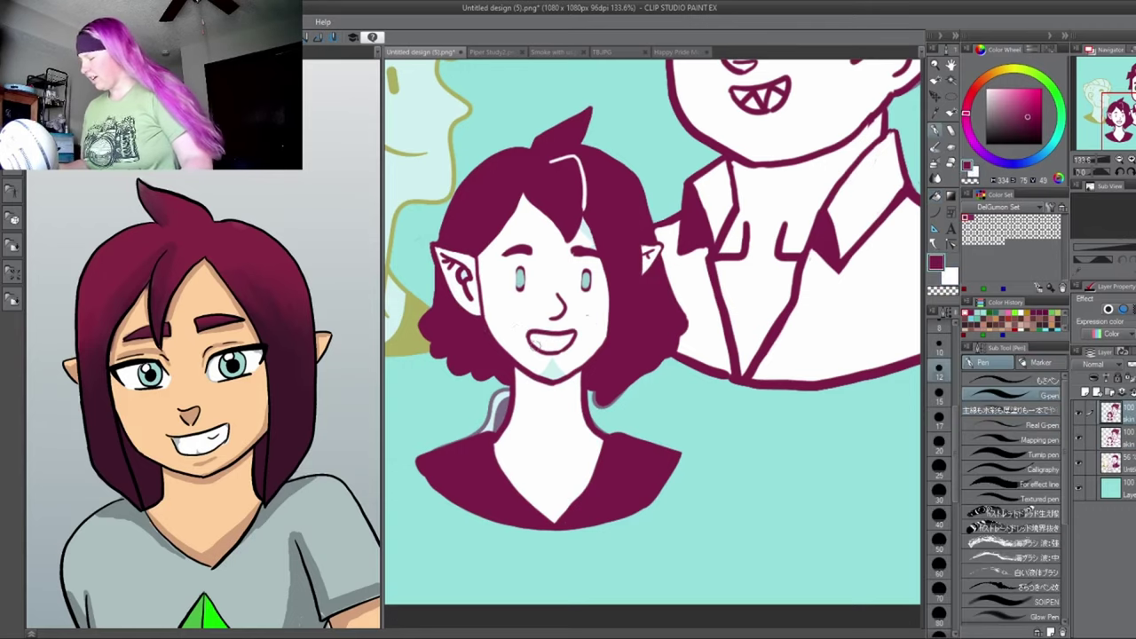
mouse_move(535, 335)
left_mouse_down()
mouse_move(542, 346)
mouse_move(568, 335)
left_mouse_up()
mouse_move(778, 154)
left_mouse_down()
mouse_move(662, 417)
mouse_move(728, 337)
mouse_move(730, 393)
mouse_move(772, 395)
mouse_move(780, 319)
mouse_move(760, 235)
mouse_move(779, 205)
left_mouse_up()
left_click_drag(565, 319, 649, 348)
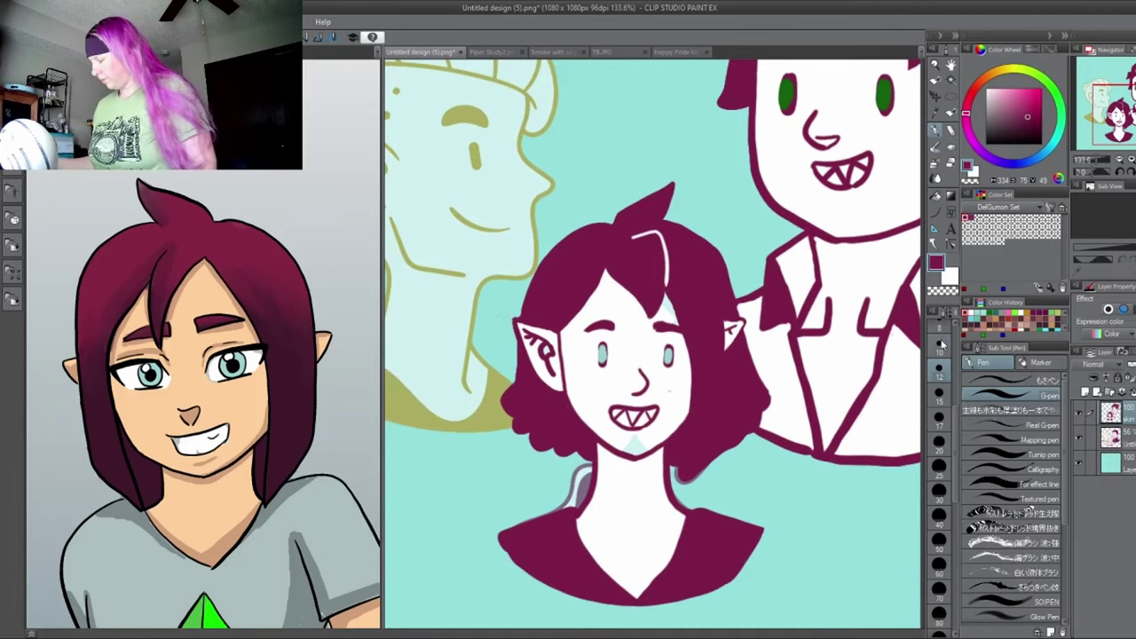
- Prepare a new layer for the man in profile and sample the blond hair color from the Happy Pride Month reference
left_click_drag(559, 256, 691, 387)
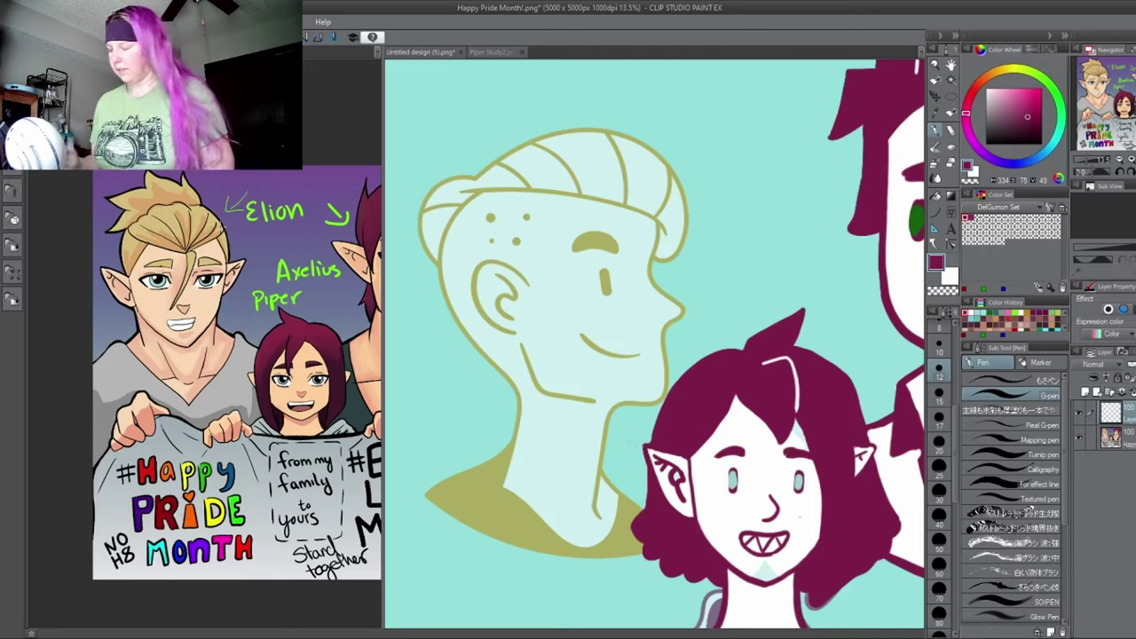
left_click(604, 238)
left_click_drag(617, 263, 640, 242)
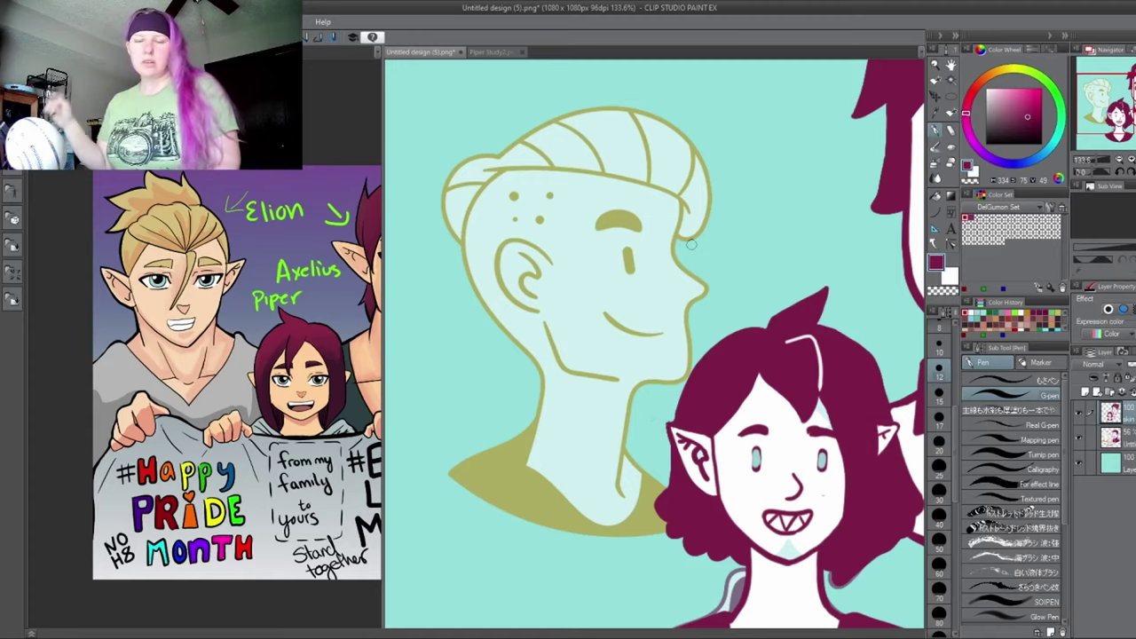
mouse_move(791, 417)
left_mouse_down()
mouse_move(764, 387)
mouse_move(571, 344)
mouse_move(576, 378)
left_mouse_up()
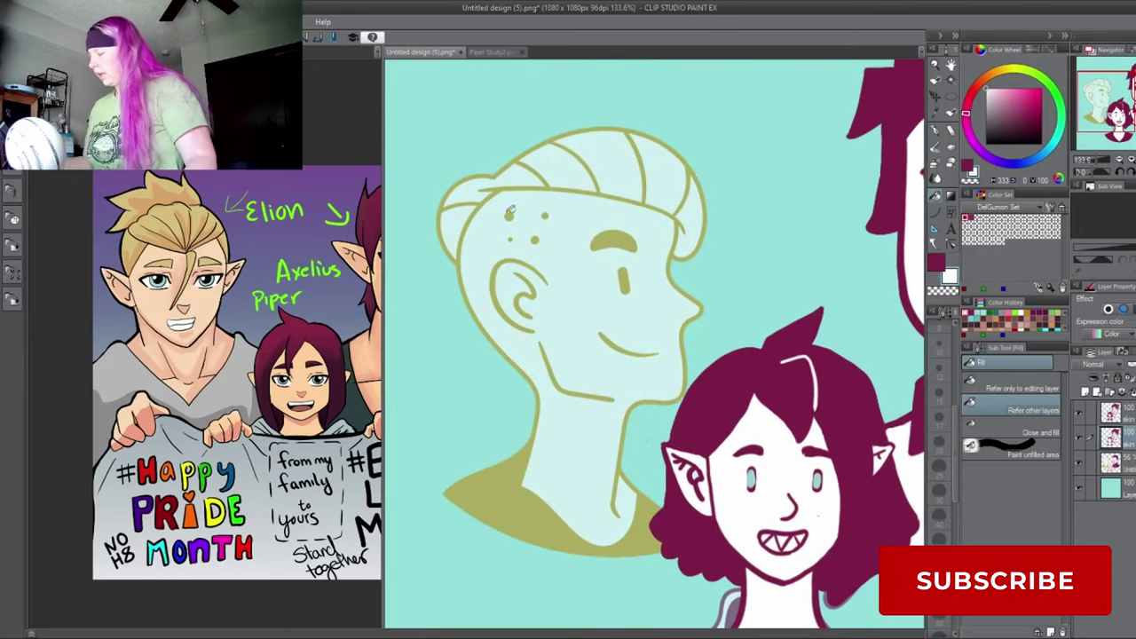
key("i")
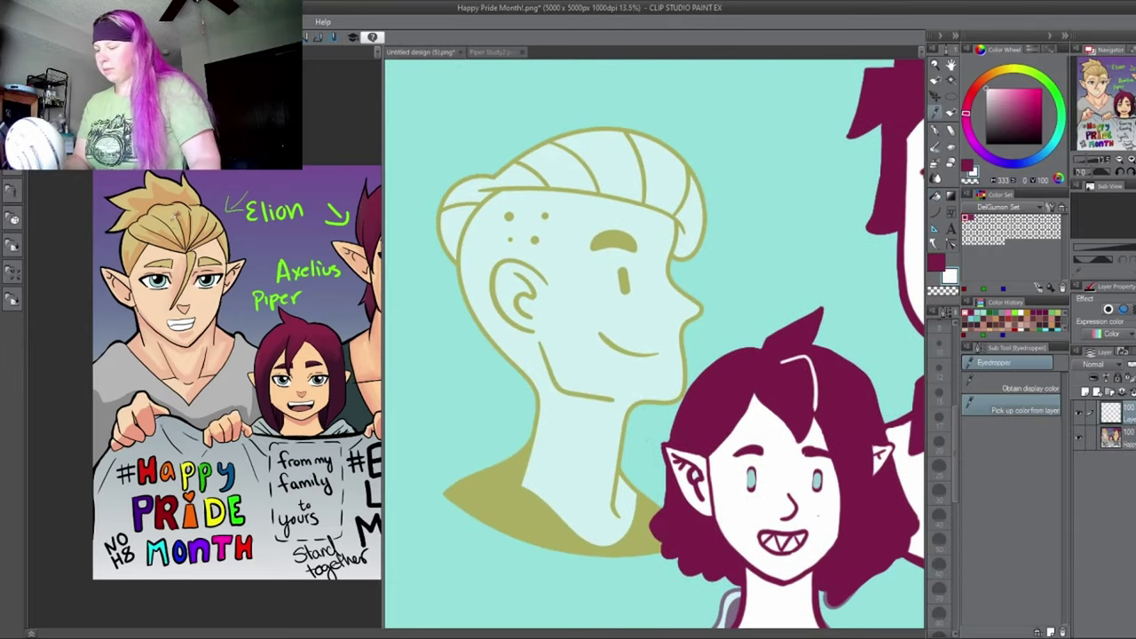
left_click(172, 211)
- Trace the profile man's outline in blond, adding a spiky ponytail, a pointed ear, a sideburn and an angular eyebrow
key("p")
mouse_move(677, 207)
left_mouse_down()
mouse_move(685, 166)
mouse_move(653, 136)
mouse_move(593, 129)
mouse_move(493, 176)
left_mouse_up()
mouse_move(708, 156)
left_mouse_down()
mouse_move(593, 102)
mouse_move(484, 160)
left_mouse_up()
key("ctrl+z")
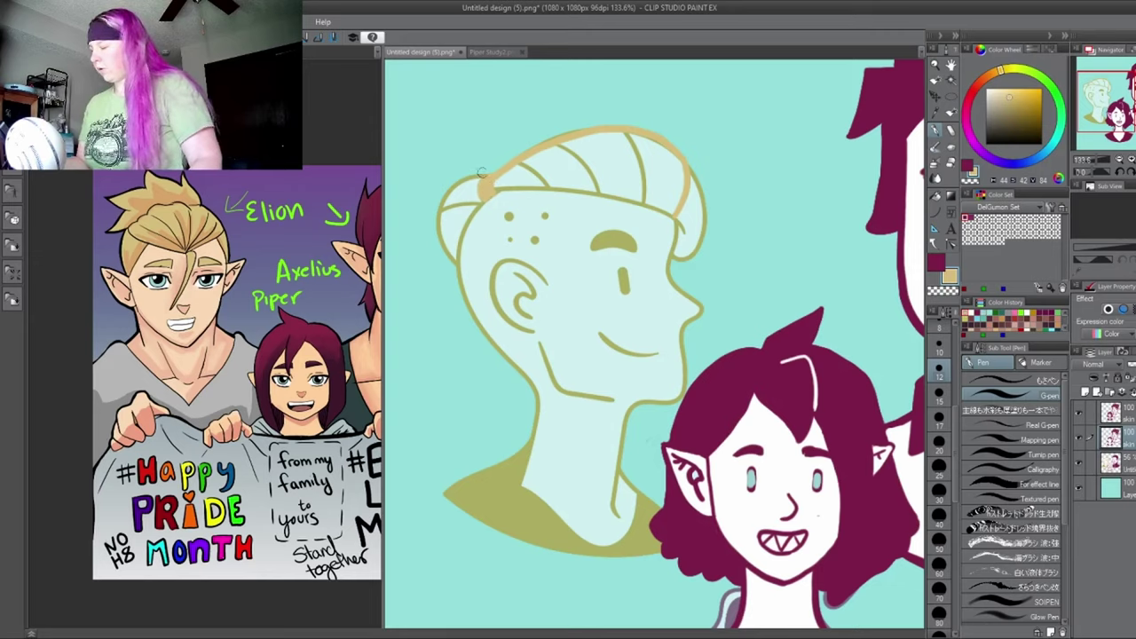
mouse_move(481, 177)
left_mouse_down()
mouse_move(424, 142)
mouse_move(446, 182)
mouse_move(394, 202)
left_mouse_up()
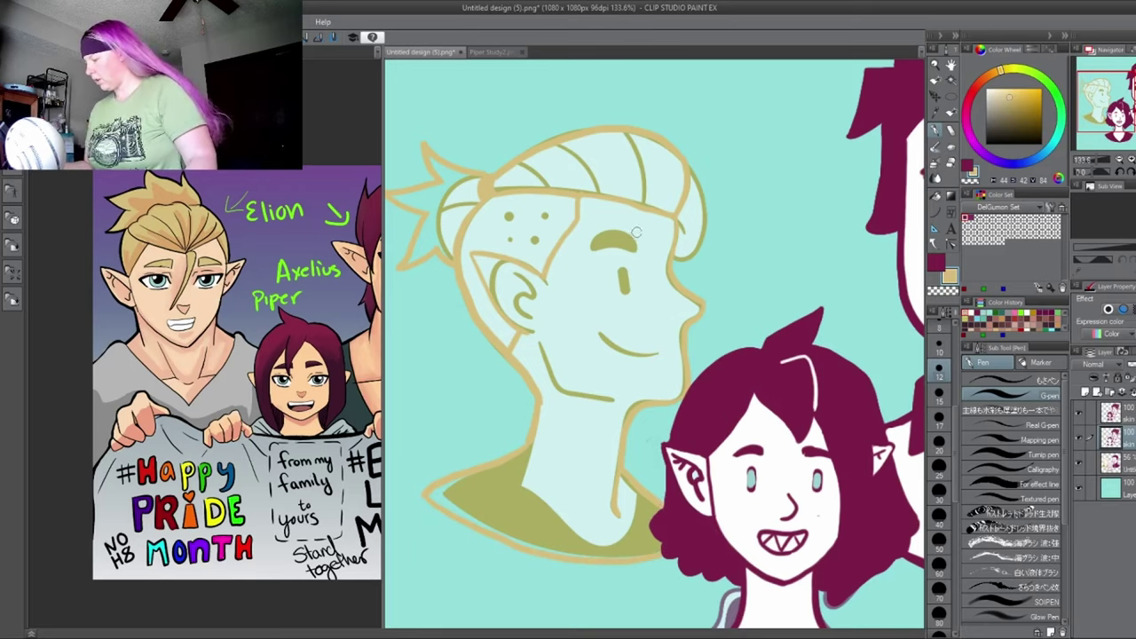
mouse_move(636, 231)
left_mouse_down()
mouse_move(634, 241)
mouse_move(594, 234)
mouse_move(597, 249)
mouse_move(635, 238)
mouse_move(600, 238)
mouse_move(625, 241)
left_mouse_up()
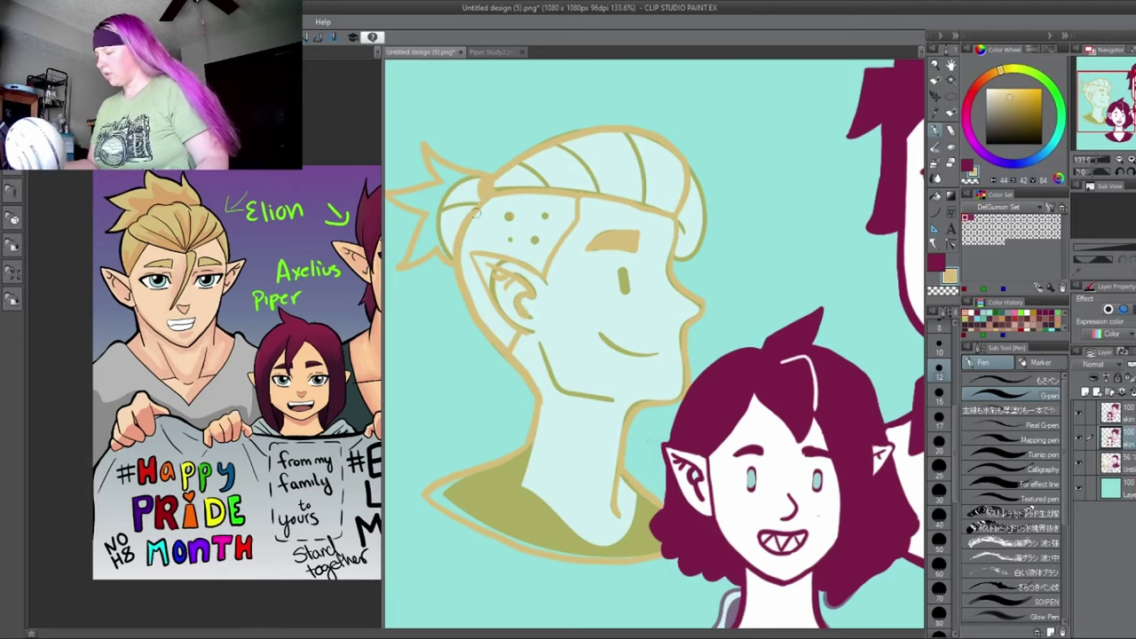
- Try curved blond strand lines across the shaved side of the profile man's hair above the ear
left_click_drag(477, 211, 574, 202)
left_click_drag(471, 230, 569, 216)
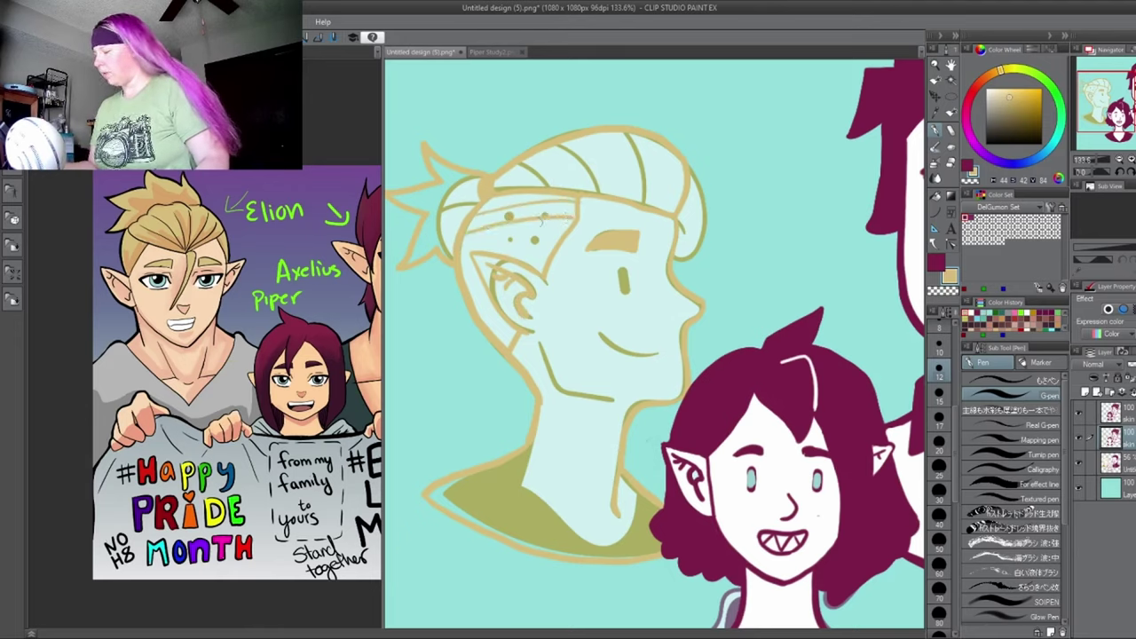
left_click_drag(459, 253, 570, 234)
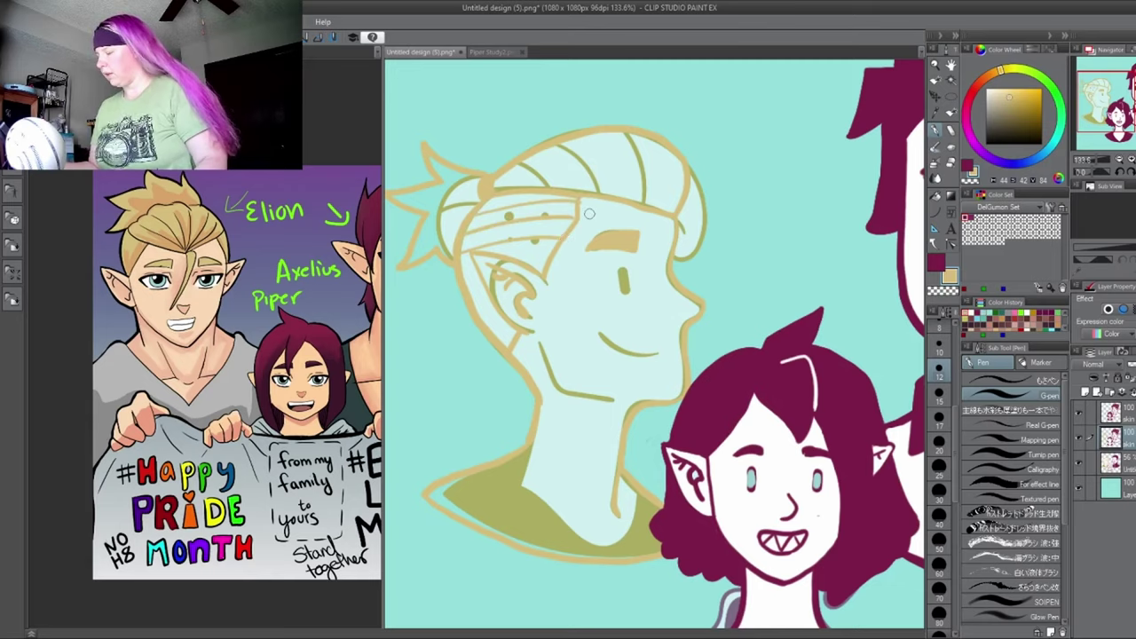
key("ctrl+z")
key("ctrl+z")
key("ctrl+z")
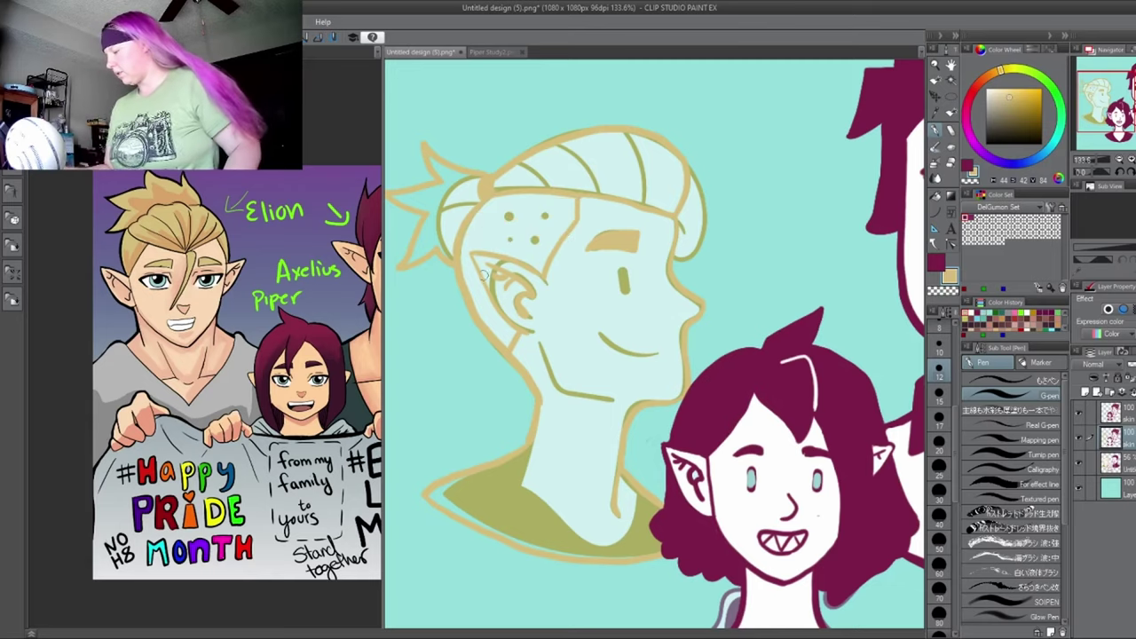
- Draw short blond lines behind the profile man's ear, strand lines in his hair and ponytail, and a loose forelock over the forehead
mouse_move(467, 291)
left_mouse_down()
mouse_move(492, 309)
mouse_move(482, 320)
mouse_move(532, 319)
mouse_move(497, 337)
mouse_move(487, 333)
mouse_move(515, 336)
left_mouse_up()
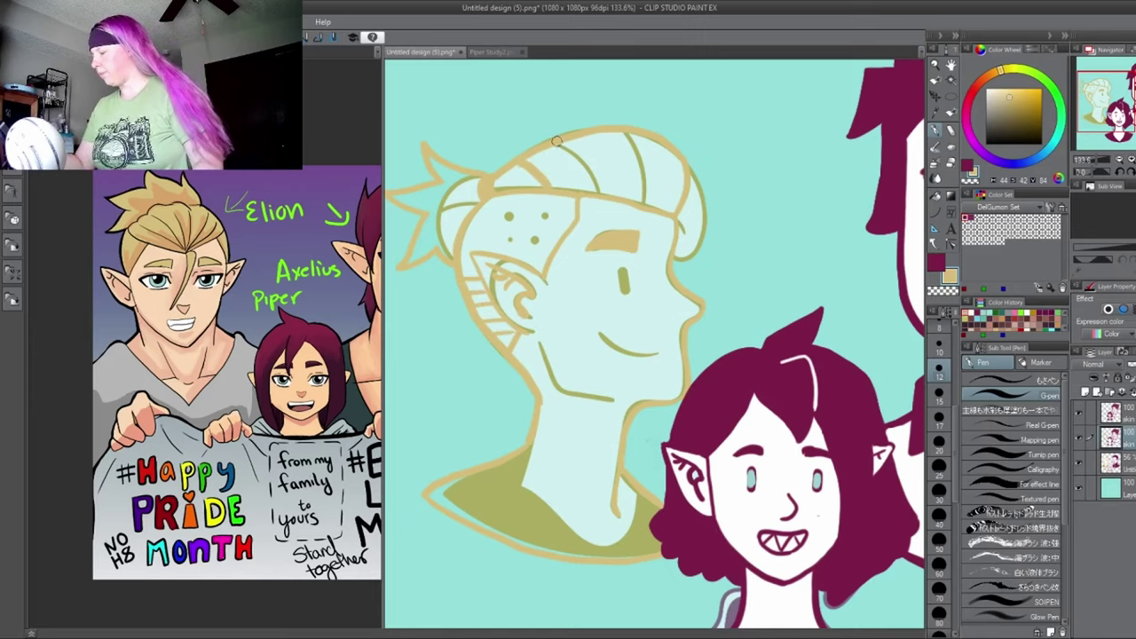
mouse_move(673, 214)
left_mouse_down()
mouse_move(714, 208)
mouse_move(718, 286)
left_mouse_up()
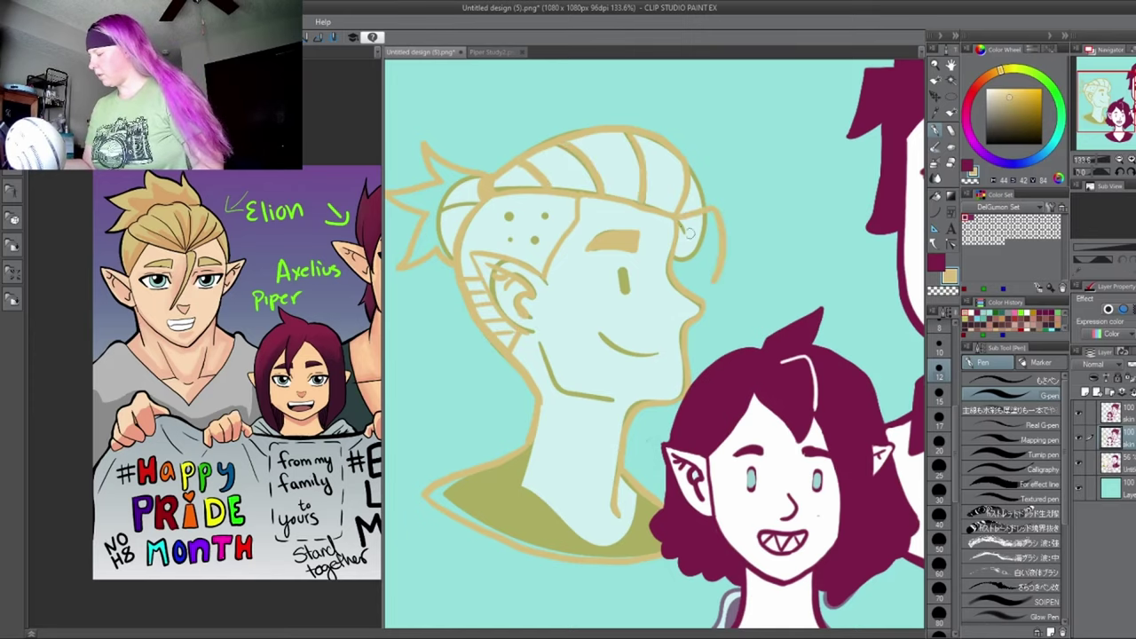
left_click_drag(682, 227, 707, 284)
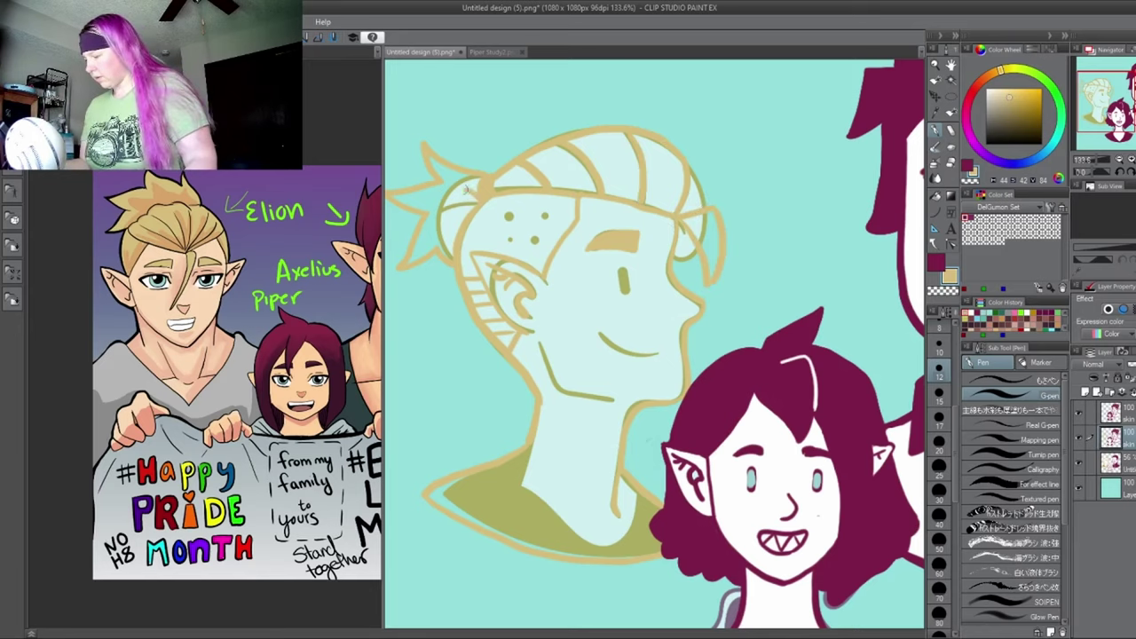
mouse_move(442, 207)
left_mouse_down()
mouse_move(477, 201)
mouse_move(438, 238)
left_mouse_up()
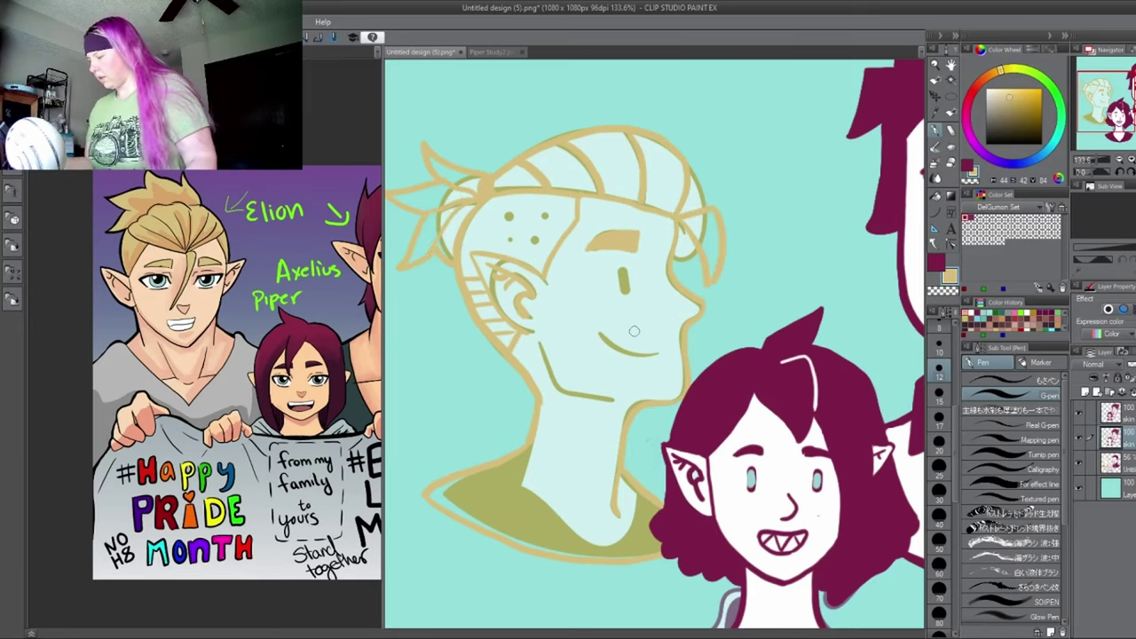
- Trace the profile man's smile and jawline in blond and draw an almond-shaped eye in light blue
left_click_drag(729, 403, 681, 347)
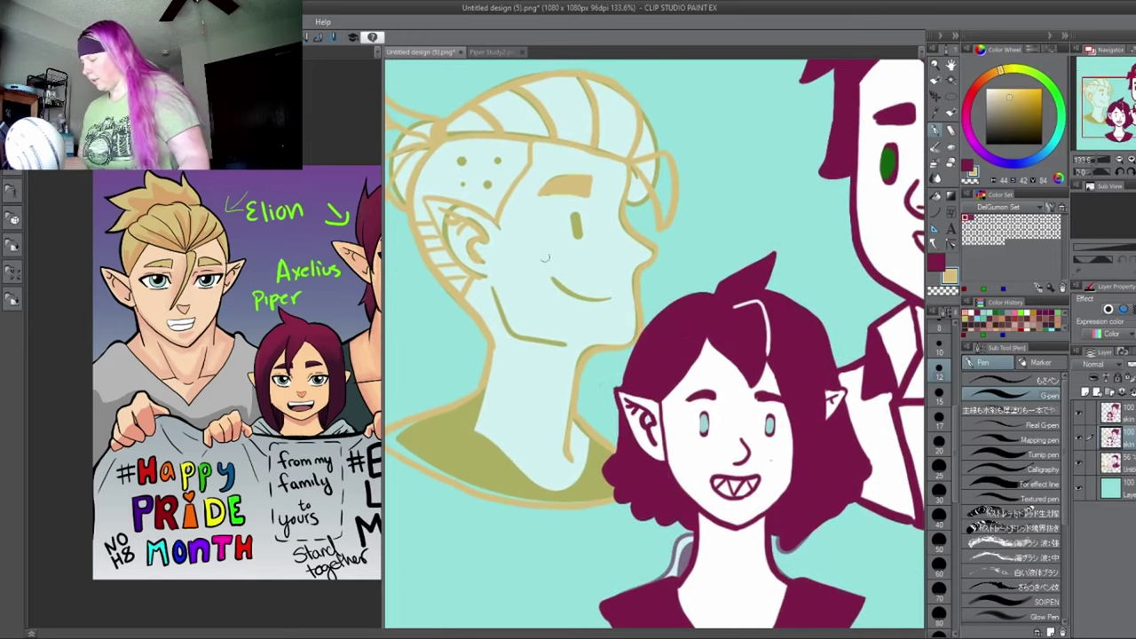
mouse_move(556, 277)
left_mouse_down()
mouse_move(586, 299)
mouse_move(613, 297)
left_mouse_up()
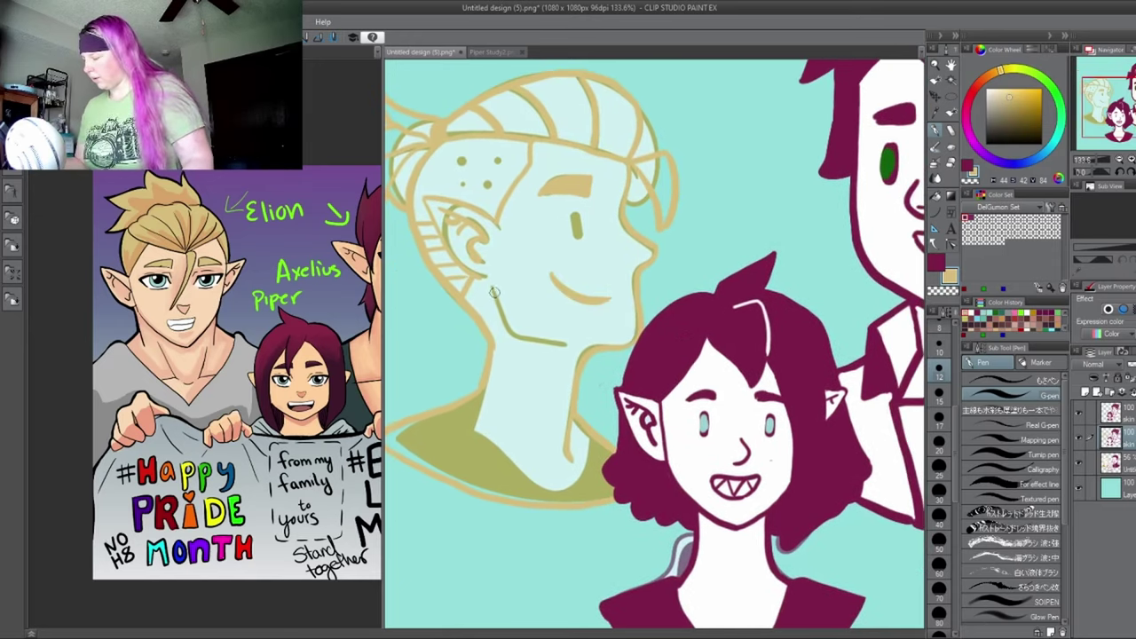
left_click_drag(515, 329, 567, 343)
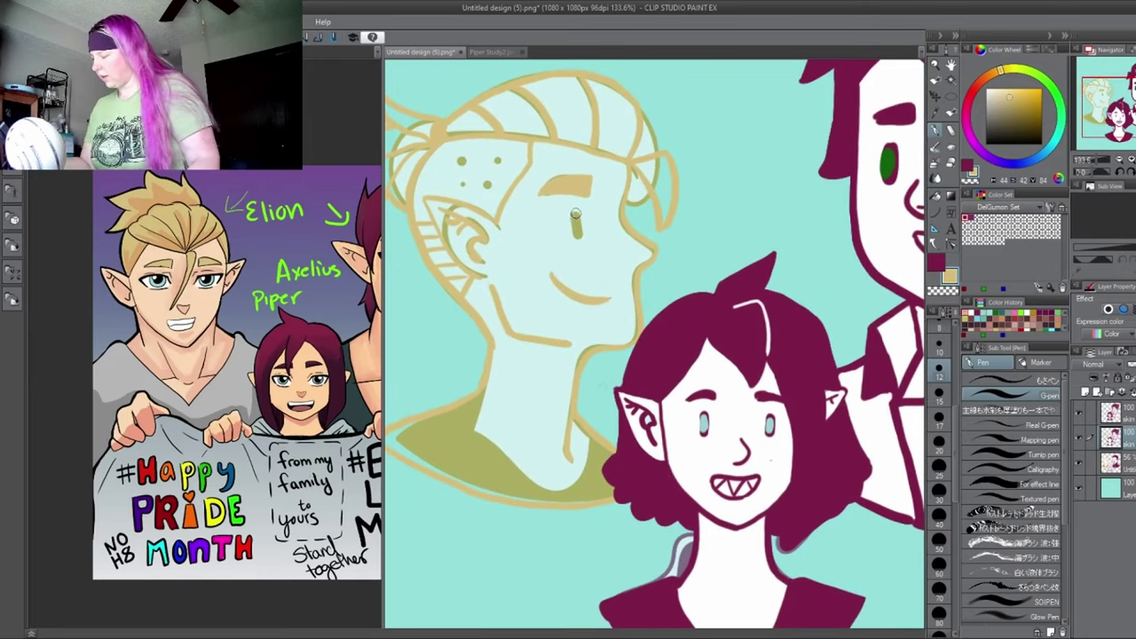
left_click_drag(576, 214, 579, 238)
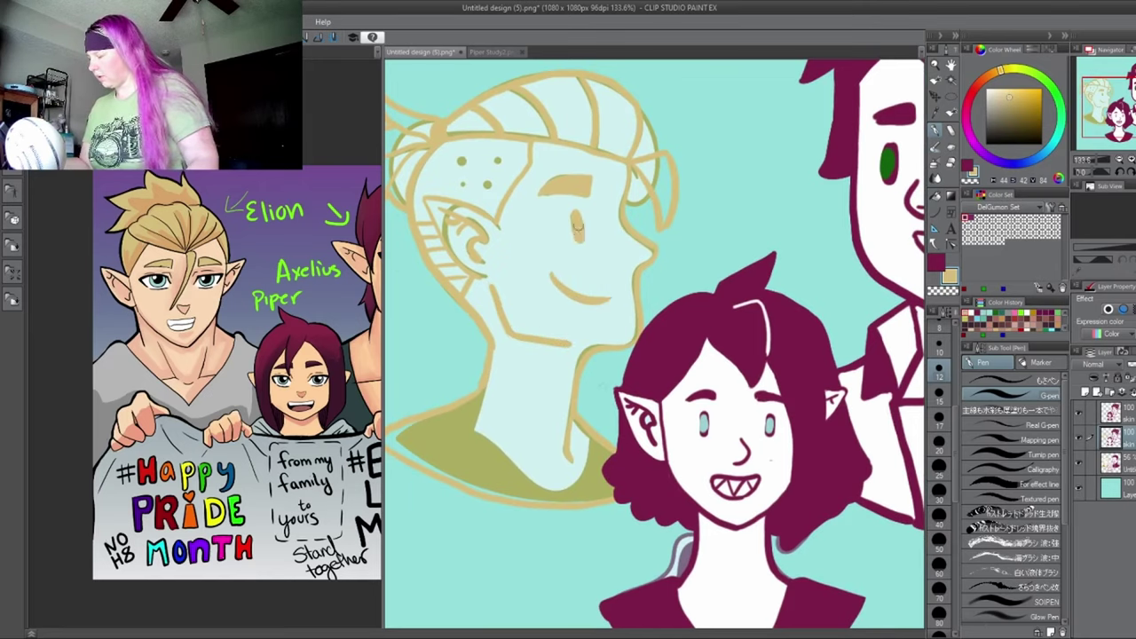
left_click_drag(1061, 133, 1056, 149)
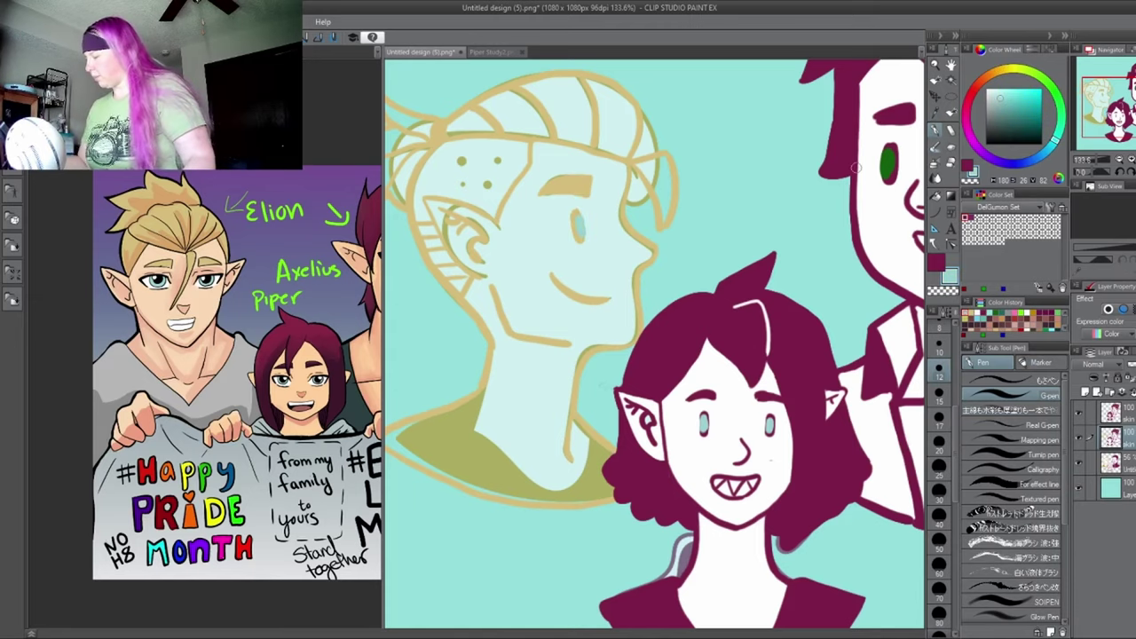
- Finish the profile man's neck and collar lines, filling his shirt with blond and his skin and hair with white
left_click(636, 146, "alt")
left_click_drag(681, 277, 718, 309)
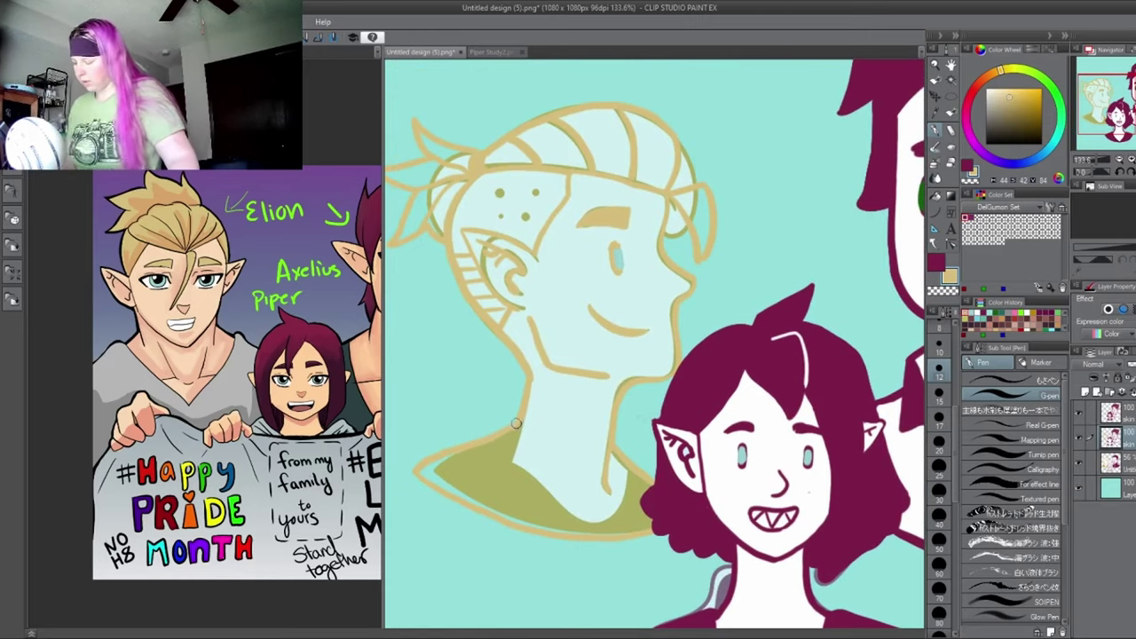
mouse_move(520, 418)
left_mouse_down()
mouse_move(511, 461)
mouse_move(543, 495)
mouse_move(614, 516)
left_mouse_up()
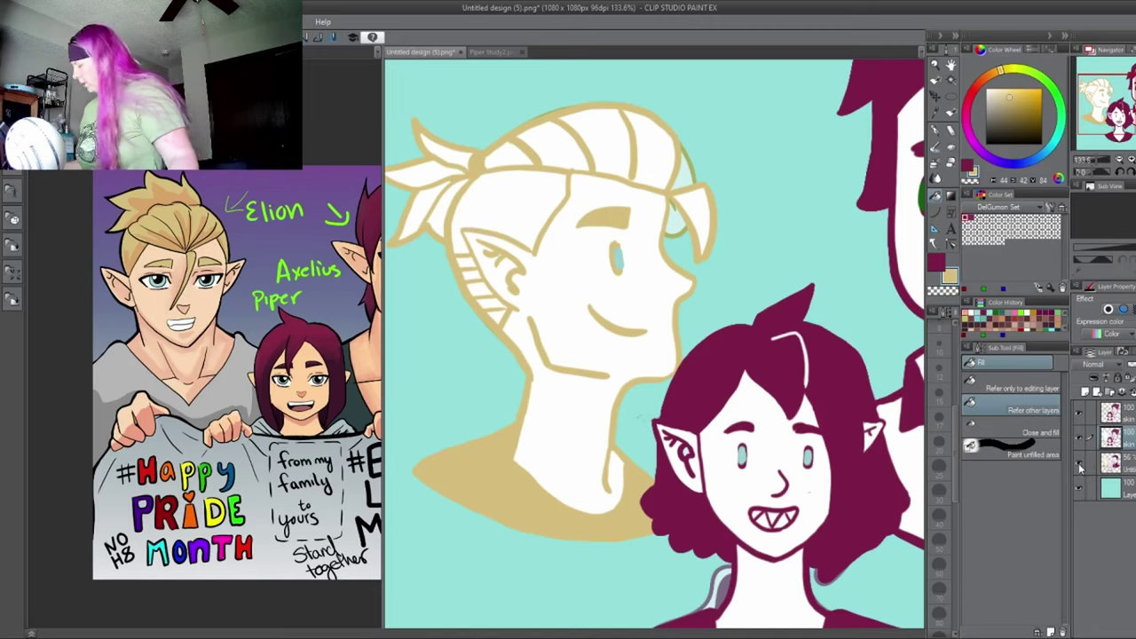
- Hide the original template layer and bring all three redrawn portraits into view
left_click(1078, 465)
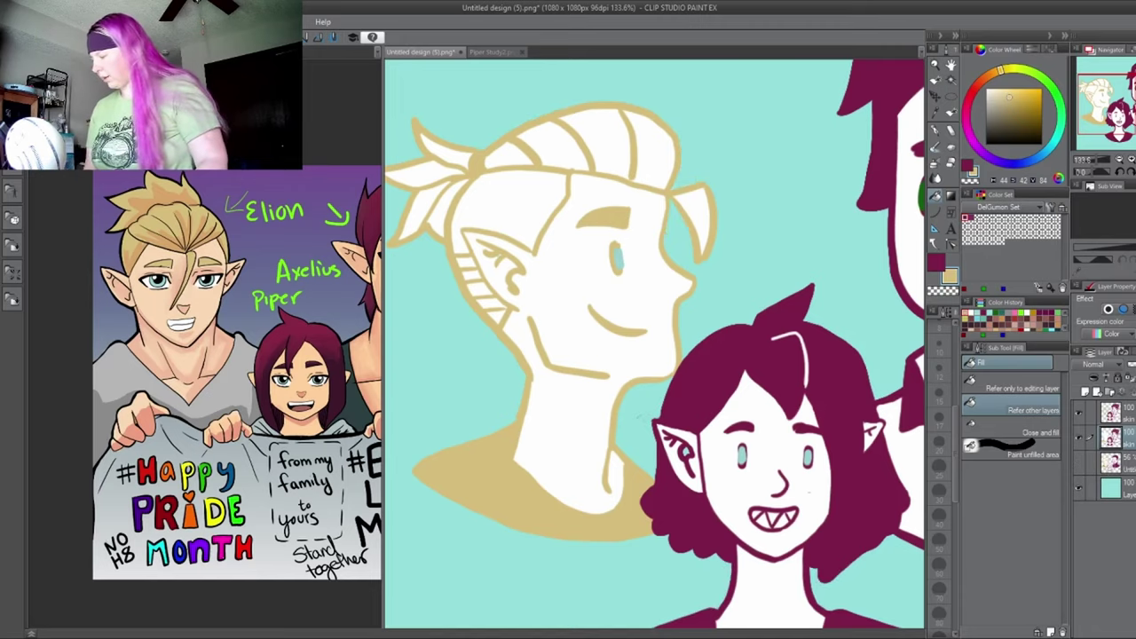
scroll(831, 460, "down", 2)
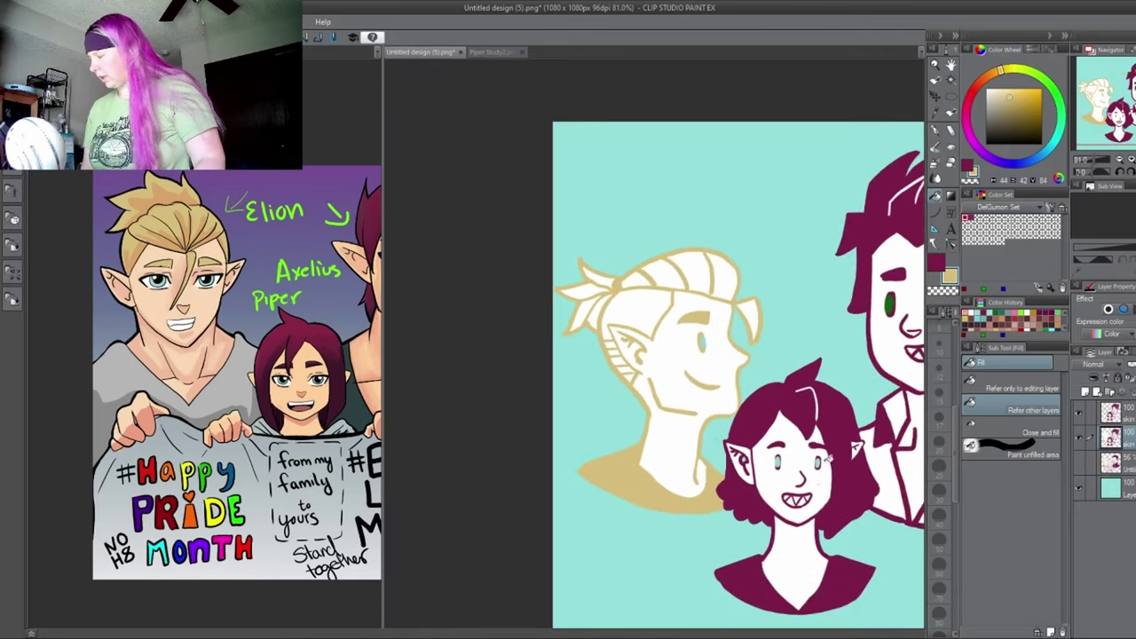
mouse_move(1121, 125)
left_mouse_down()
mouse_move(1130, 109)
mouse_move(1118, 98)
mouse_move(1125, 105)
left_mouse_up()
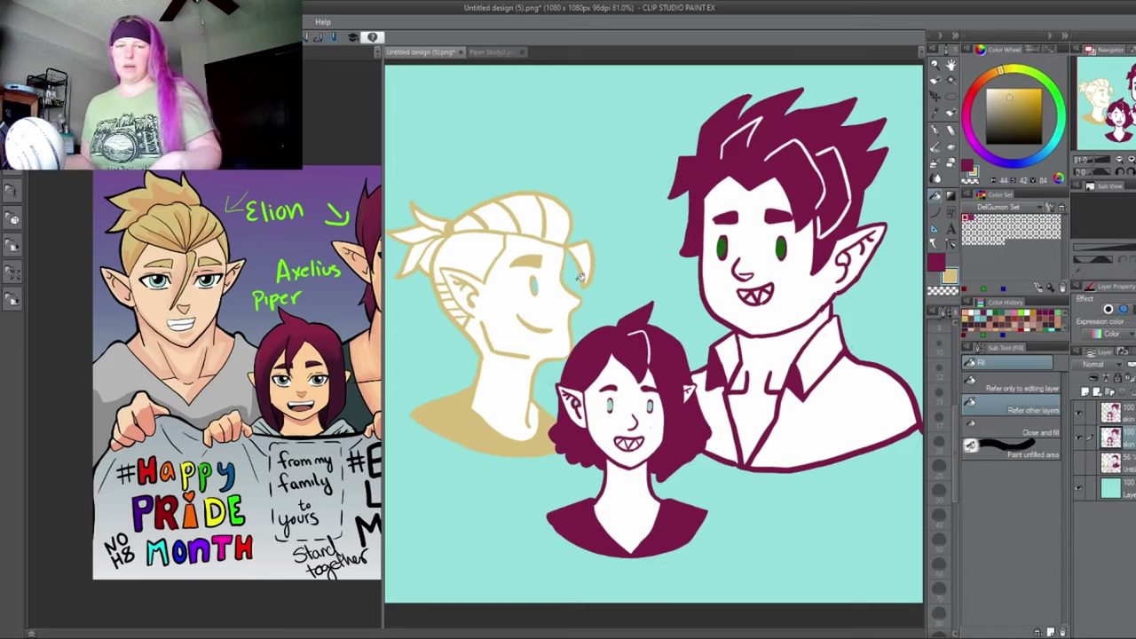
- Compare the redrawn portraits with the characters in the Happy Pride Month and Character redesign reference drawings
left_click(286, 181)
left_click_drag(342, 221, 246, 224)
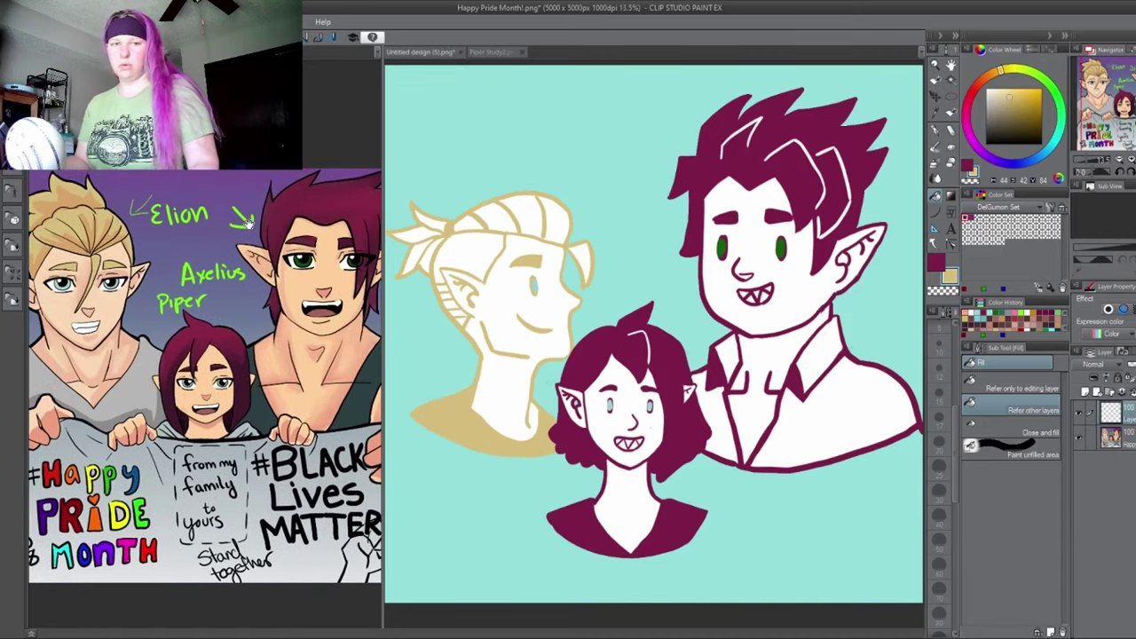
key("ctrl+Tab")
left_click_drag(219, 264, 214, 277)
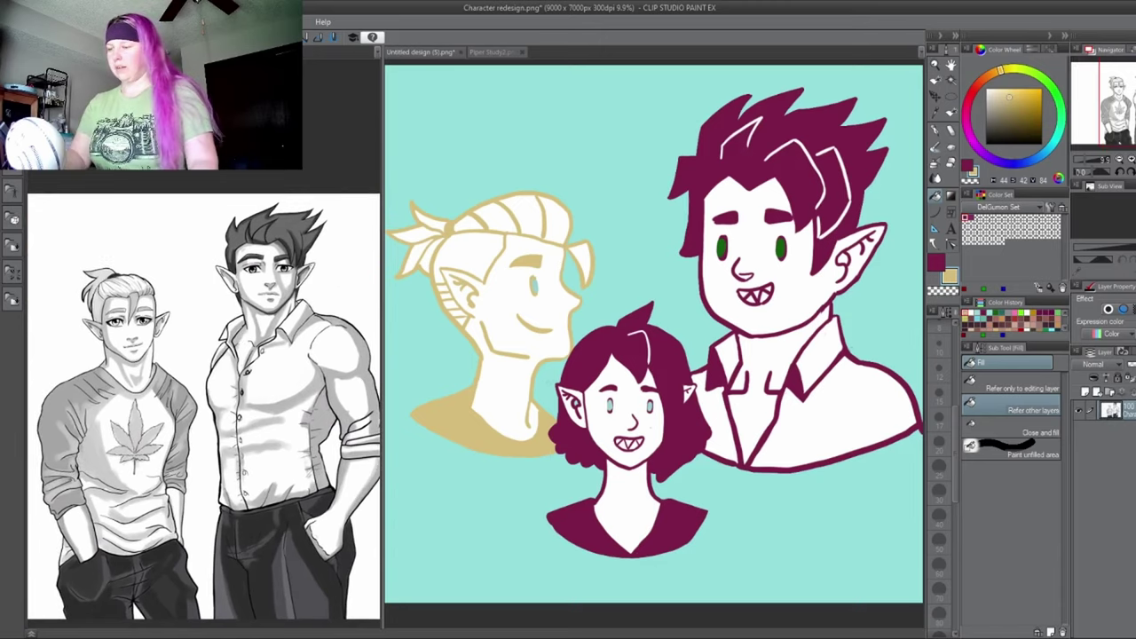
- Show the original template alone and mark the bearded man's hair shape with bright green strokes, undoing them before restoring the redrawn portraits
key("ctrl+Tab")
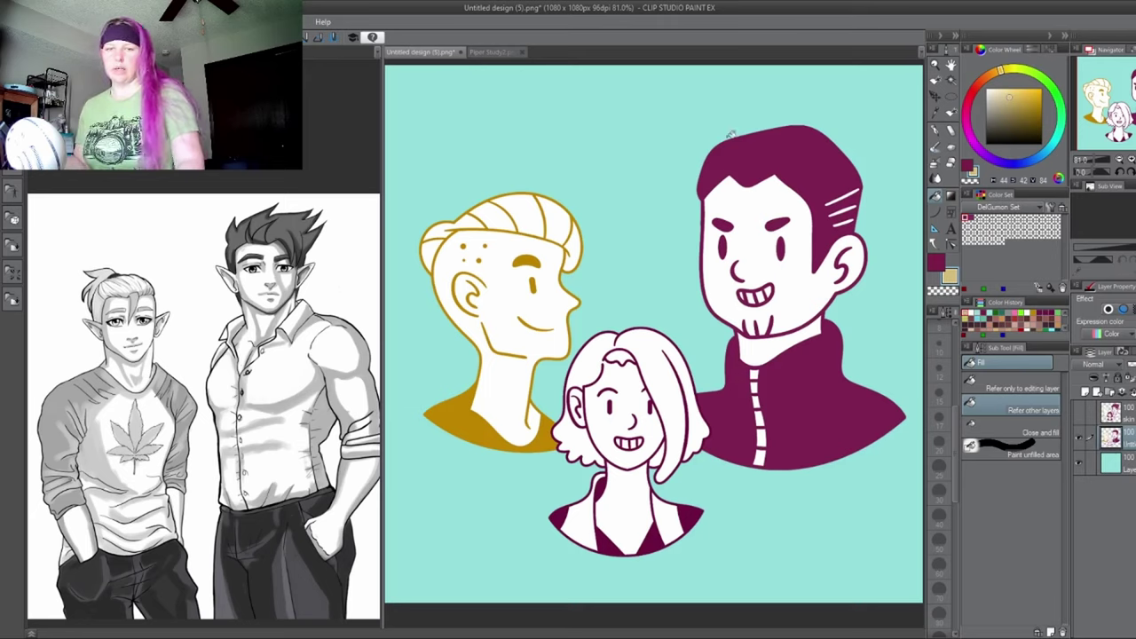
key("p")
mouse_move(714, 148)
left_mouse_down()
mouse_move(794, 131)
mouse_move(829, 150)
mouse_move(847, 177)
left_mouse_up()
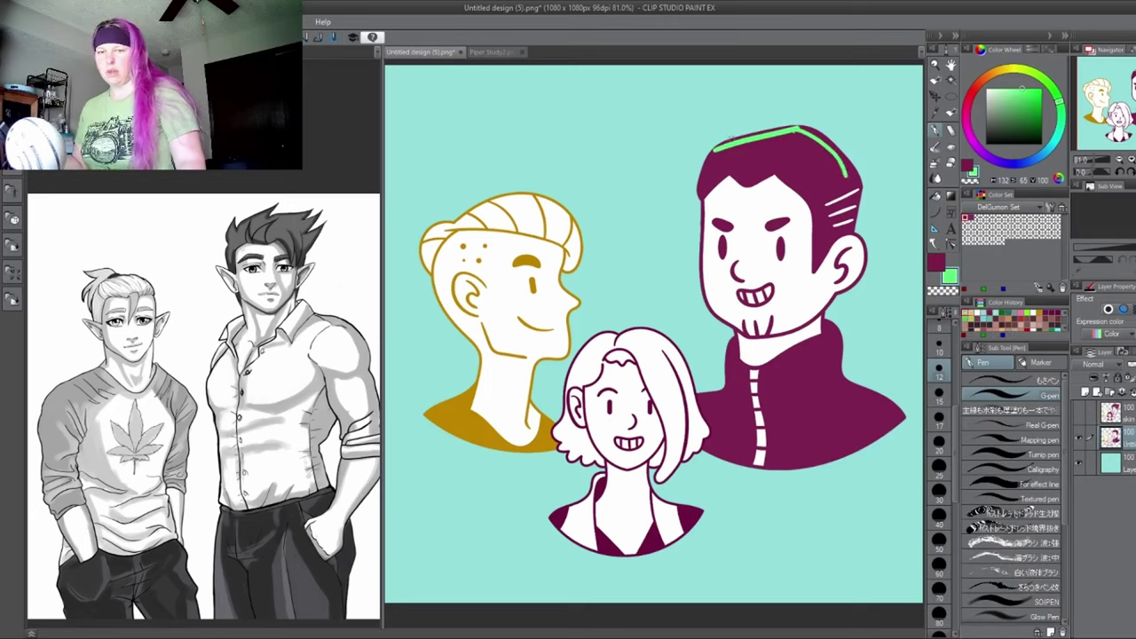
mouse_move(716, 149)
left_mouse_down()
mouse_move(710, 181)
mouse_move(738, 167)
mouse_move(779, 181)
left_mouse_up()
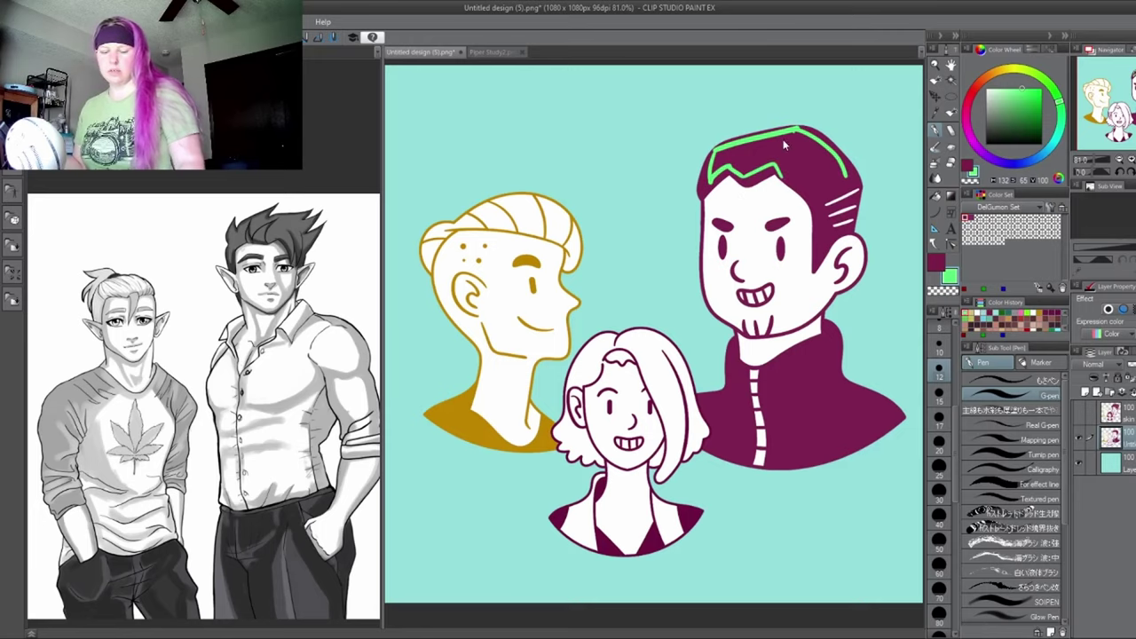
key("ctrl+z")
key("ctrl+z")
key("ctrl+z")
key("ctrl+z")
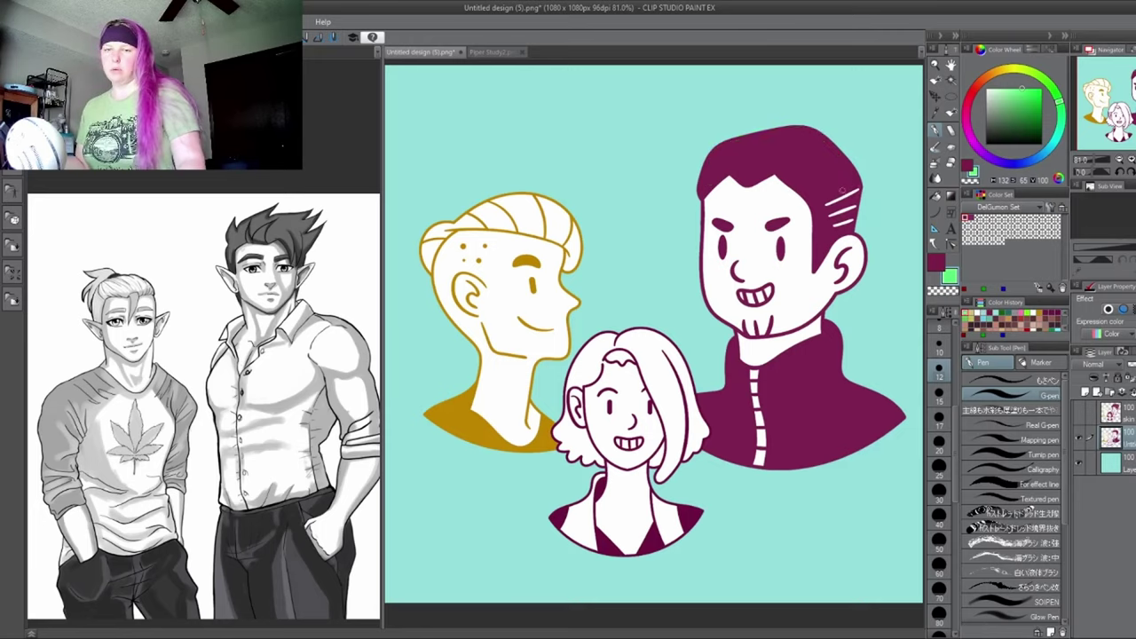
mouse_move(822, 207)
left_mouse_down()
mouse_move(856, 189)
mouse_move(835, 207)
mouse_move(855, 210)
left_mouse_up()
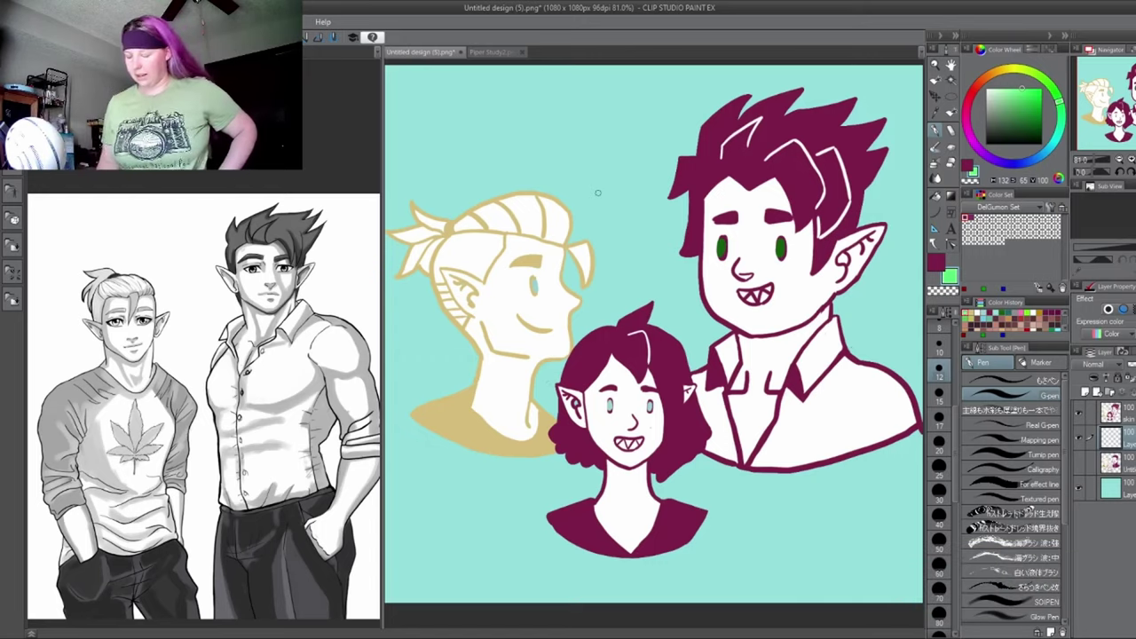
scroll(597, 193, "up", 1)
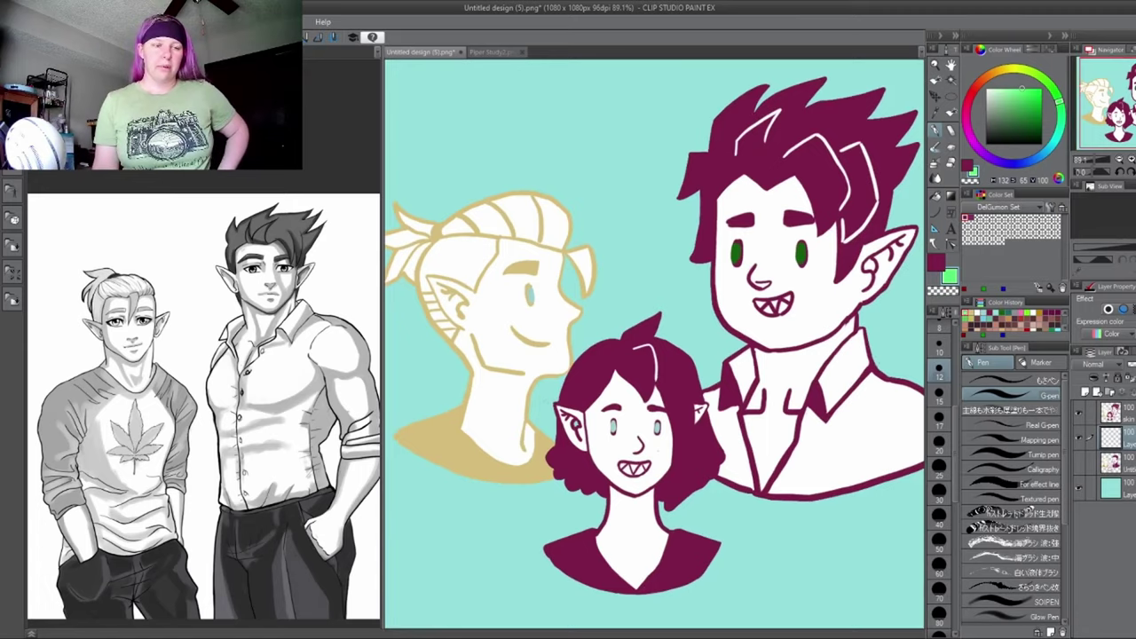